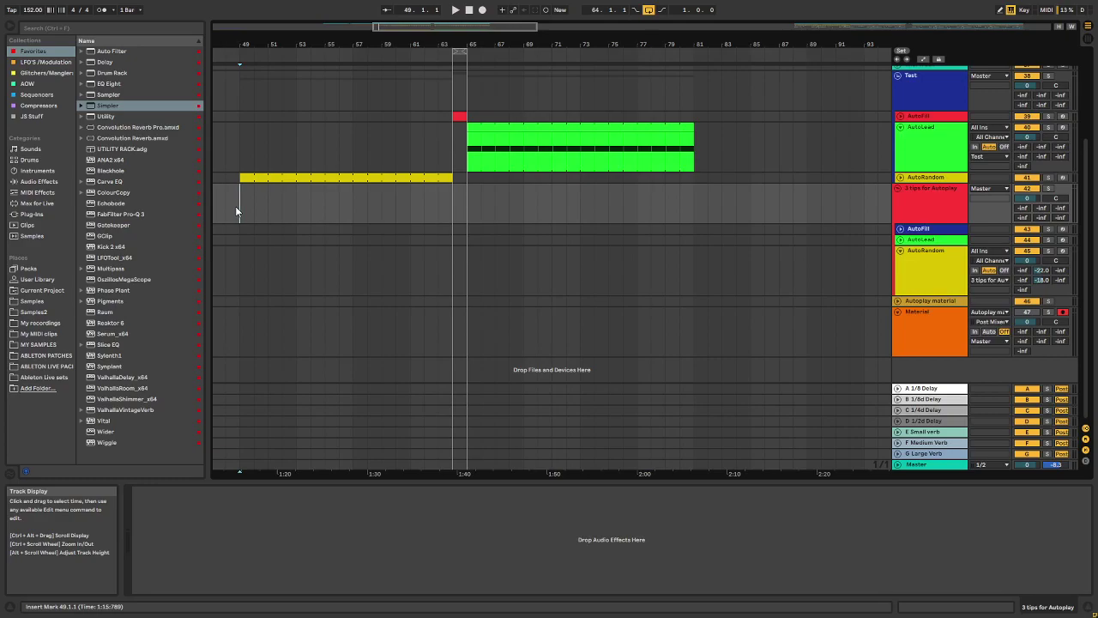
Step: Play the arrangement from bar 49, unfold the AutoRandom track and solo it
key("space")
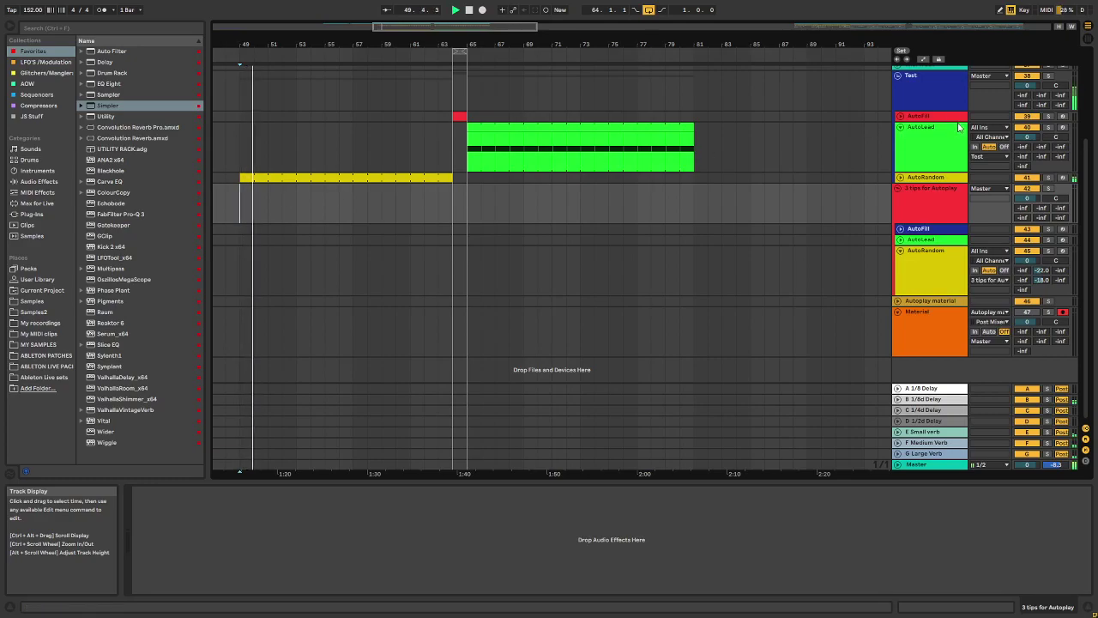
left_click(920, 178)
left_click(900, 178)
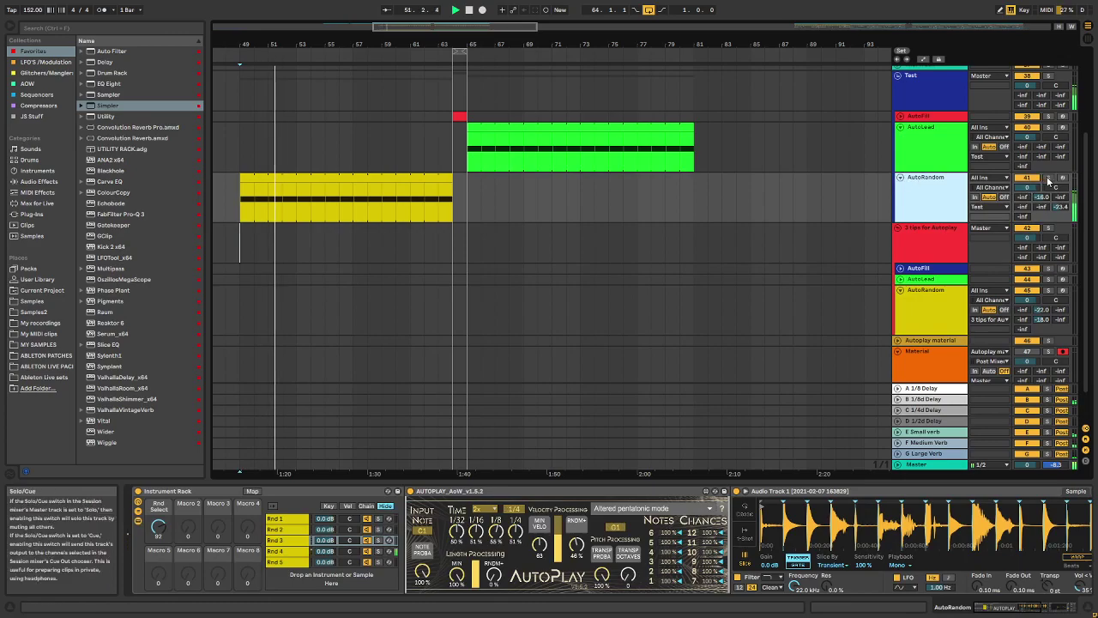
left_click(1048, 178)
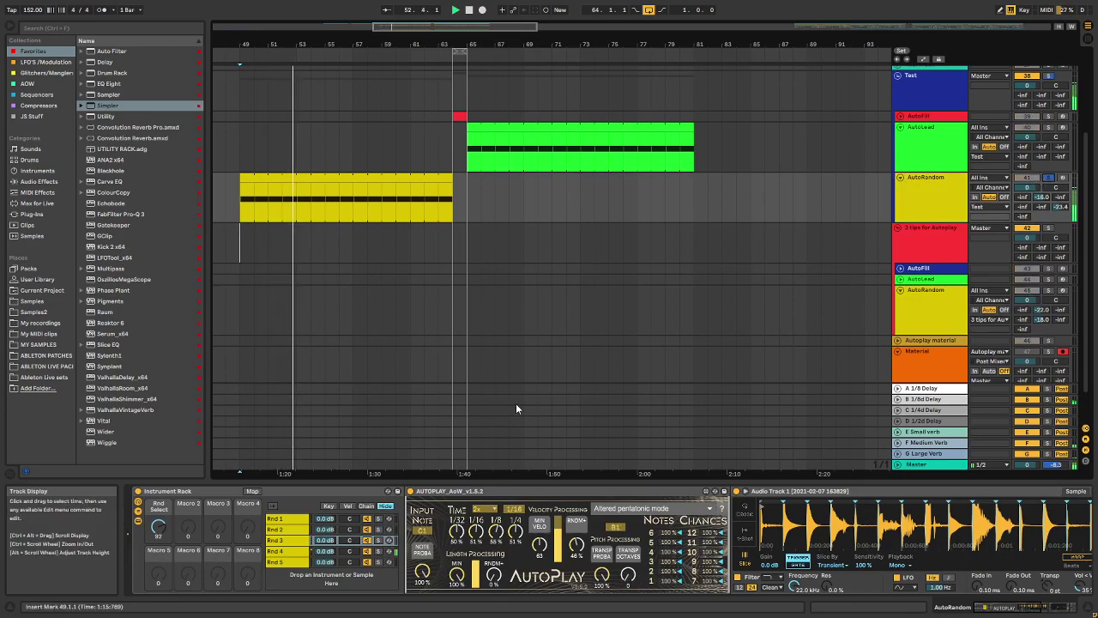
Step: Sweep AutoRandom's Rnd Select macro down and up to 127, checking the Rnd 2 and Rnd 5 chains, and unsolo the track
left_click_drag(158, 526, 158, 549)
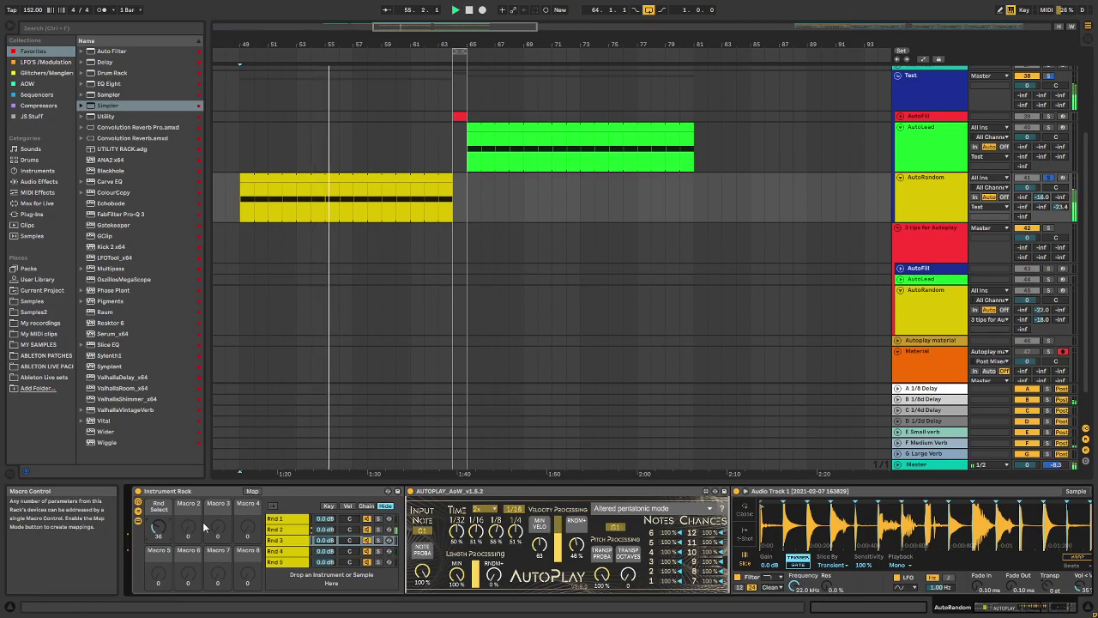
left_click(292, 530)
left_click_drag(158, 528, 162, 493)
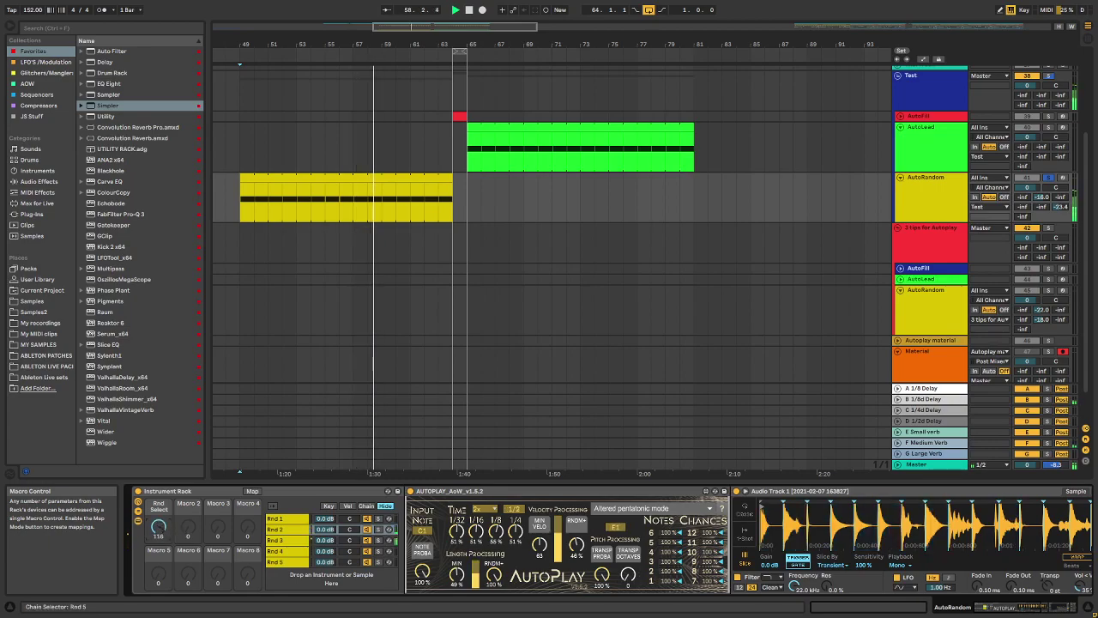
left_click(303, 562)
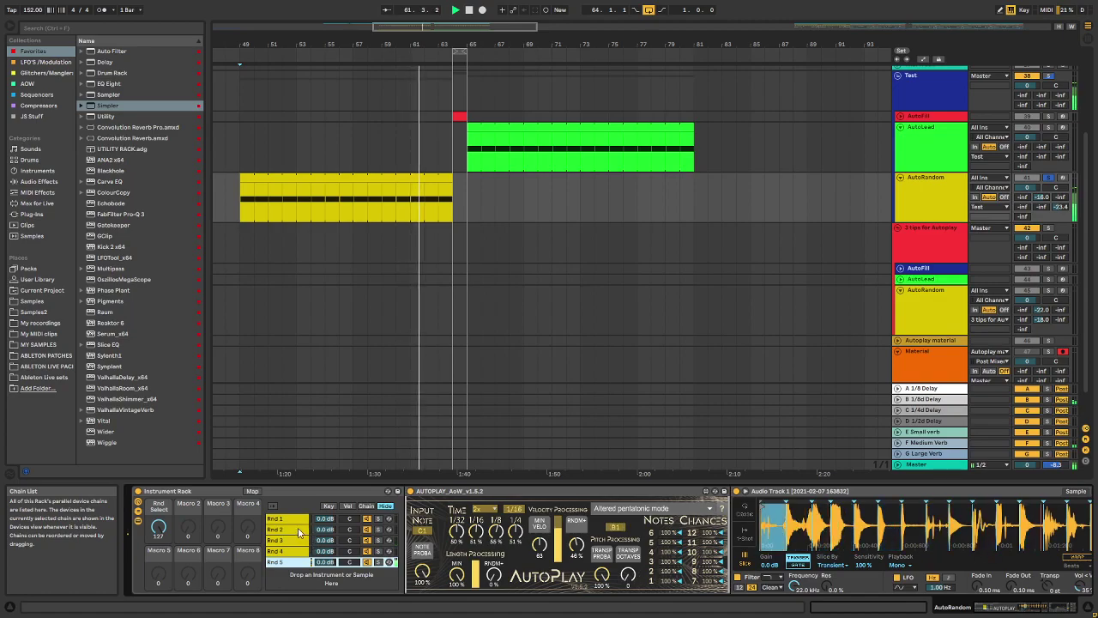
left_click(1049, 177)
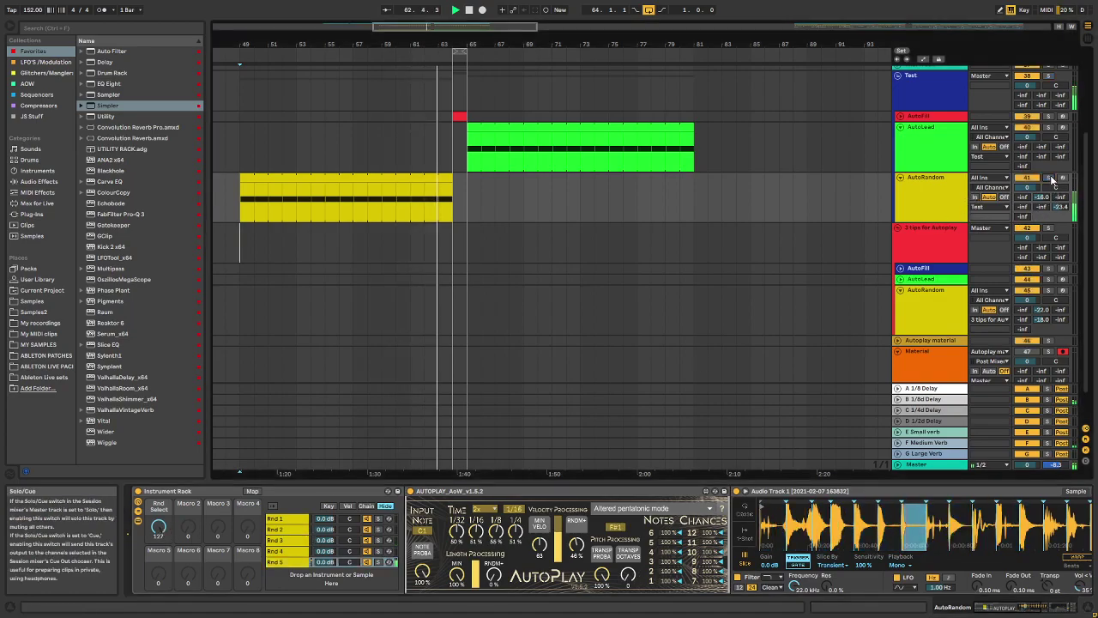
Step: On the AutoFill track, audition the rack's sample chains by raising Flavour in stages to 127 and lowering it to 0
left_click(918, 117)
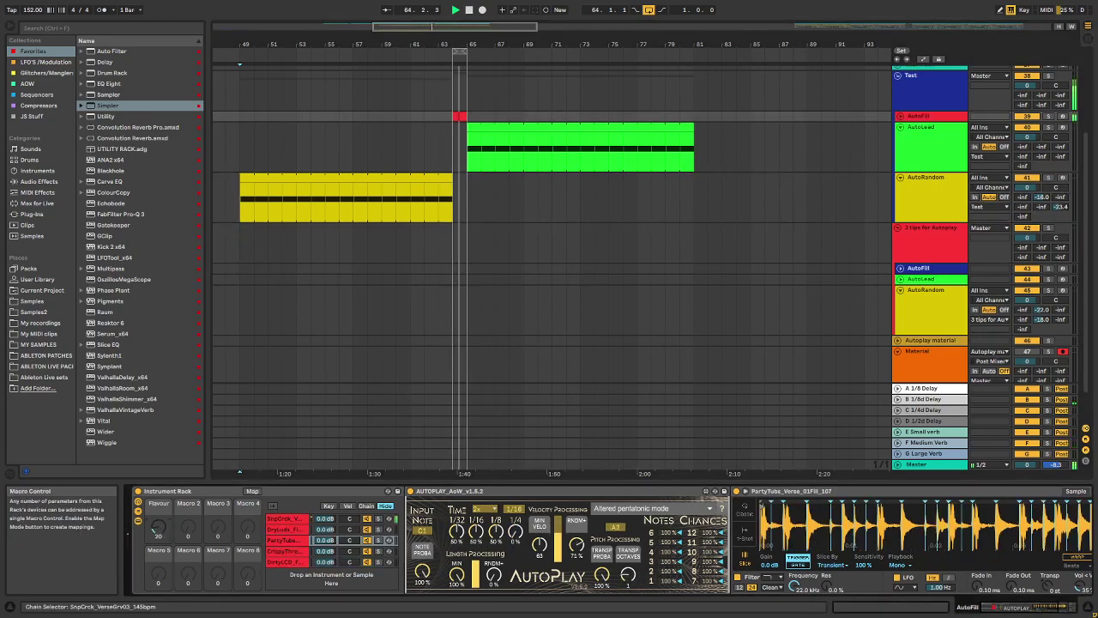
left_click(288, 520)
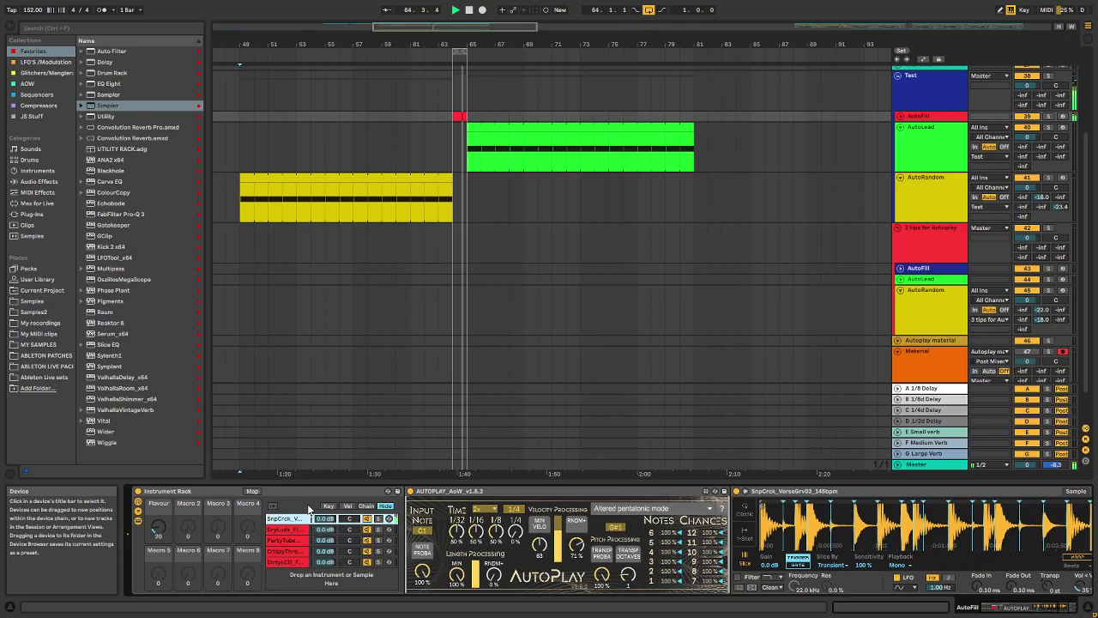
left_click_drag(161, 529, 160, 508)
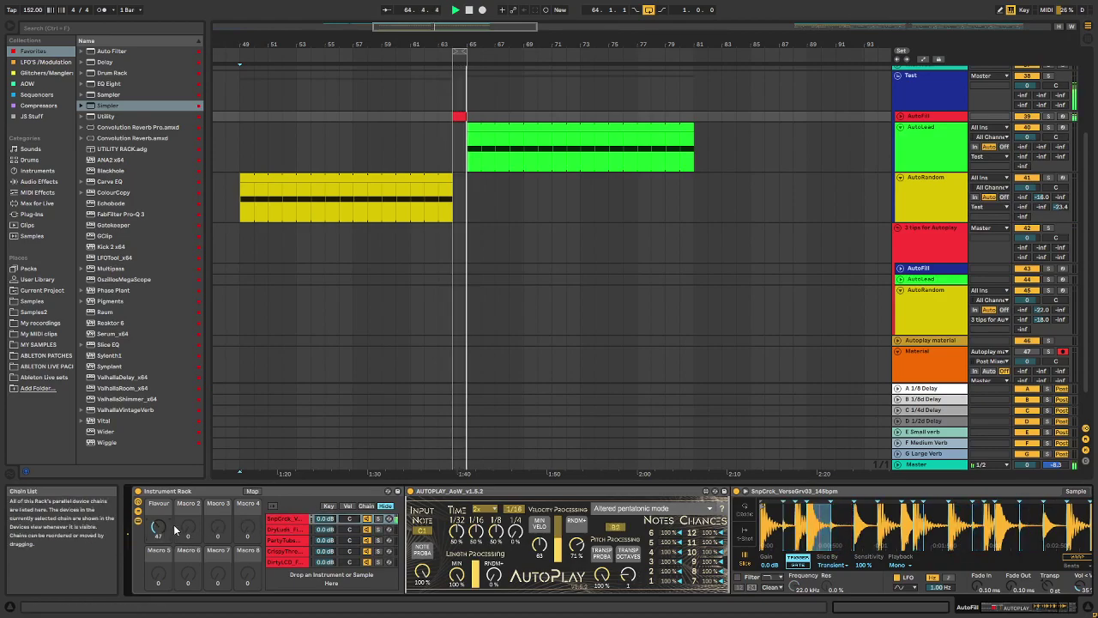
left_click(283, 530)
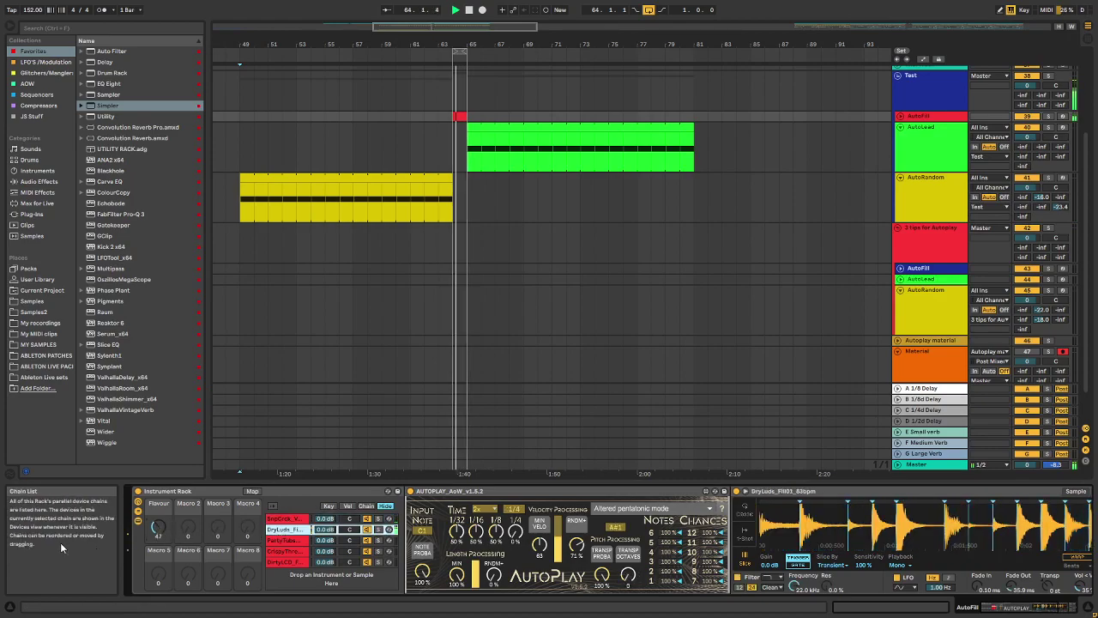
left_click_drag(158, 527, 157, 489)
left_click(288, 540)
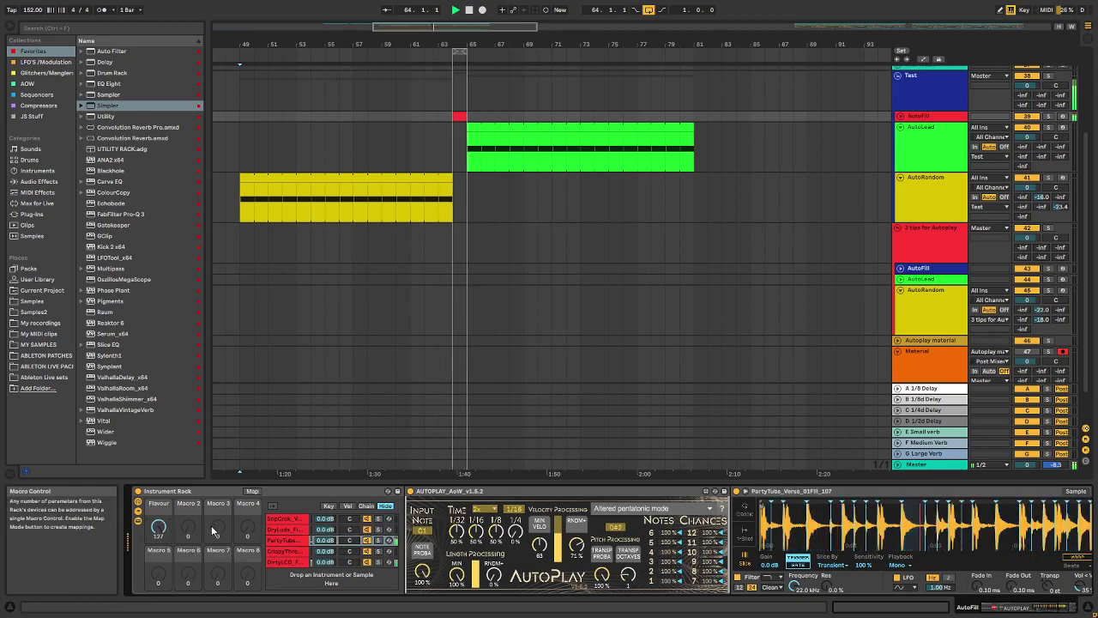
left_click(288, 563)
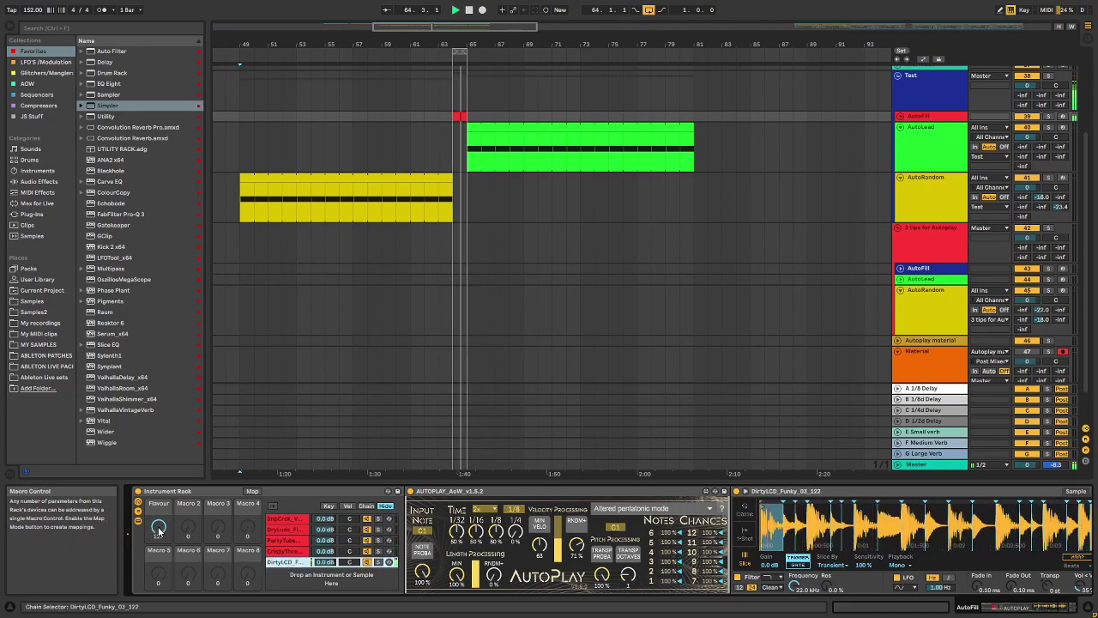
left_click_drag(161, 535, 161, 593)
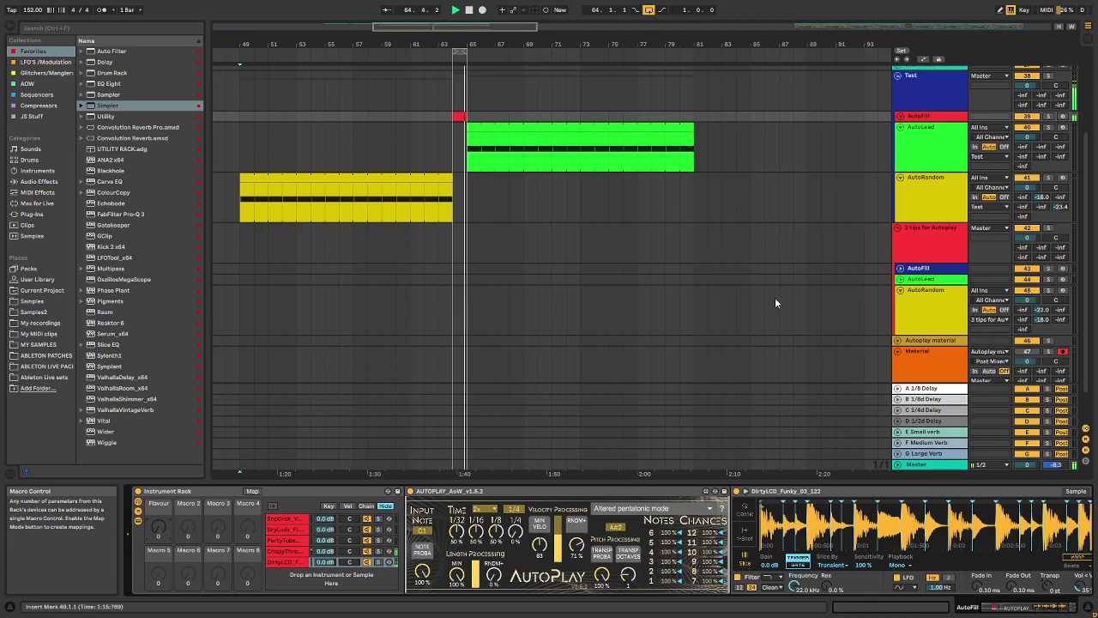
Step: Show the AutoLead track's devices, switch off the arrangement loop and select the AutoLead clip at bar 65
left_click(934, 152)
key("space")
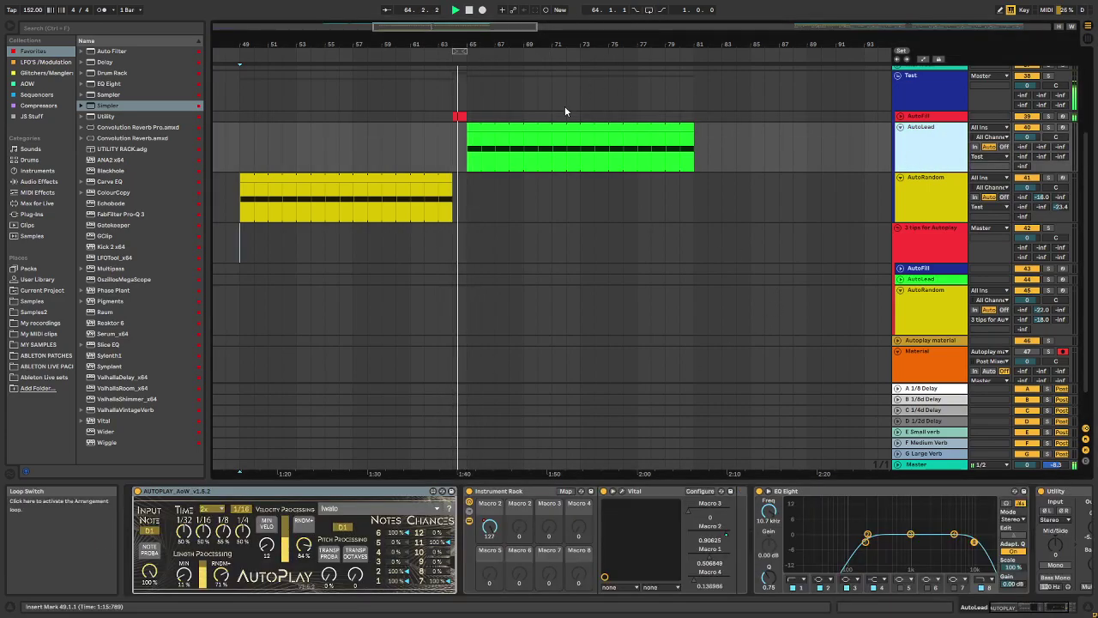
left_click(607, 131)
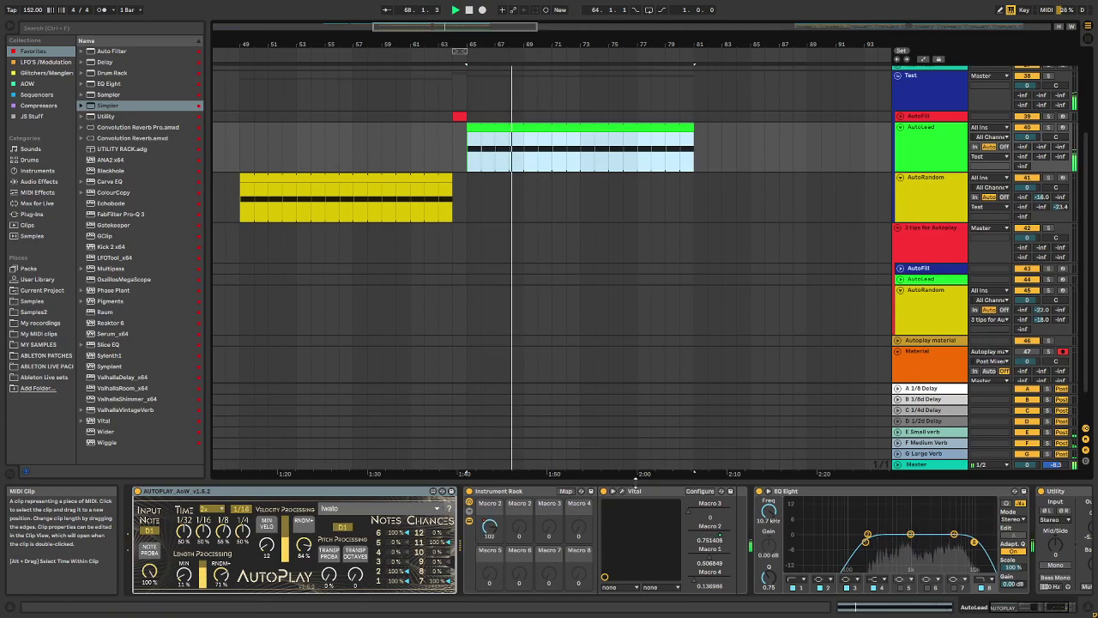
Step: Examine AutoLead's Vital synth in its plug-in window during playback, moving the window clear of the devices, and close it
left_click(626, 493)
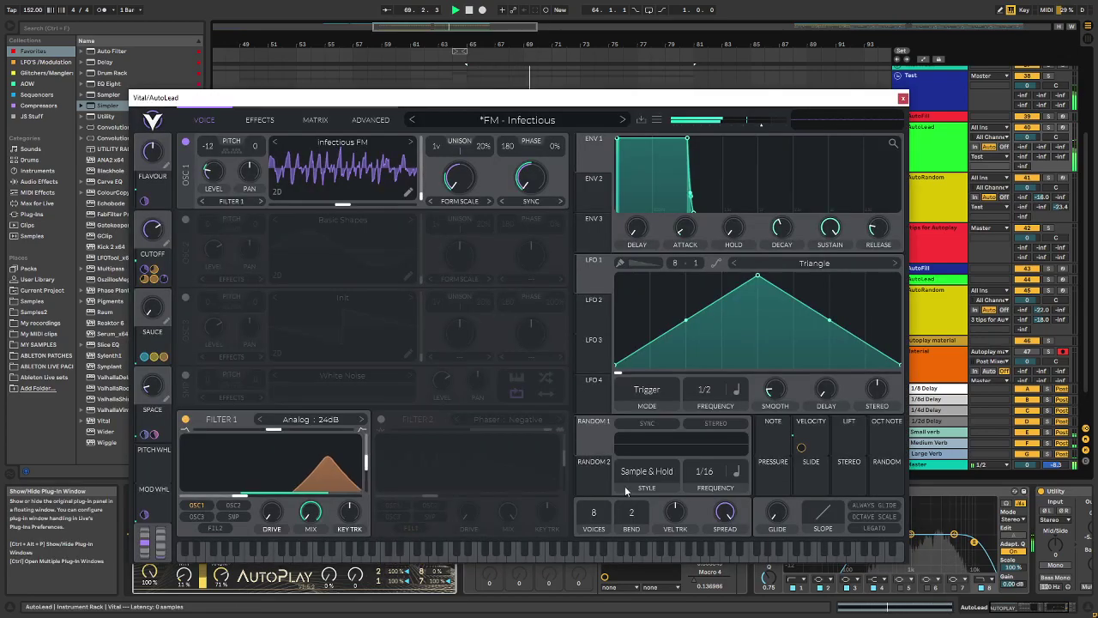
left_click_drag(522, 102, 575, 17)
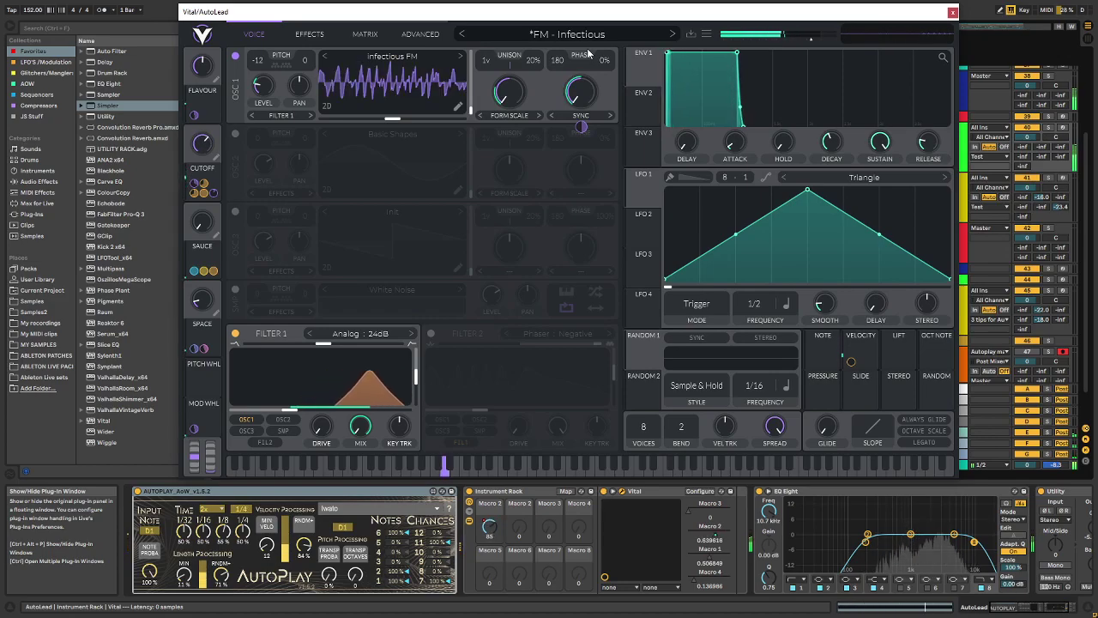
left_click(952, 13)
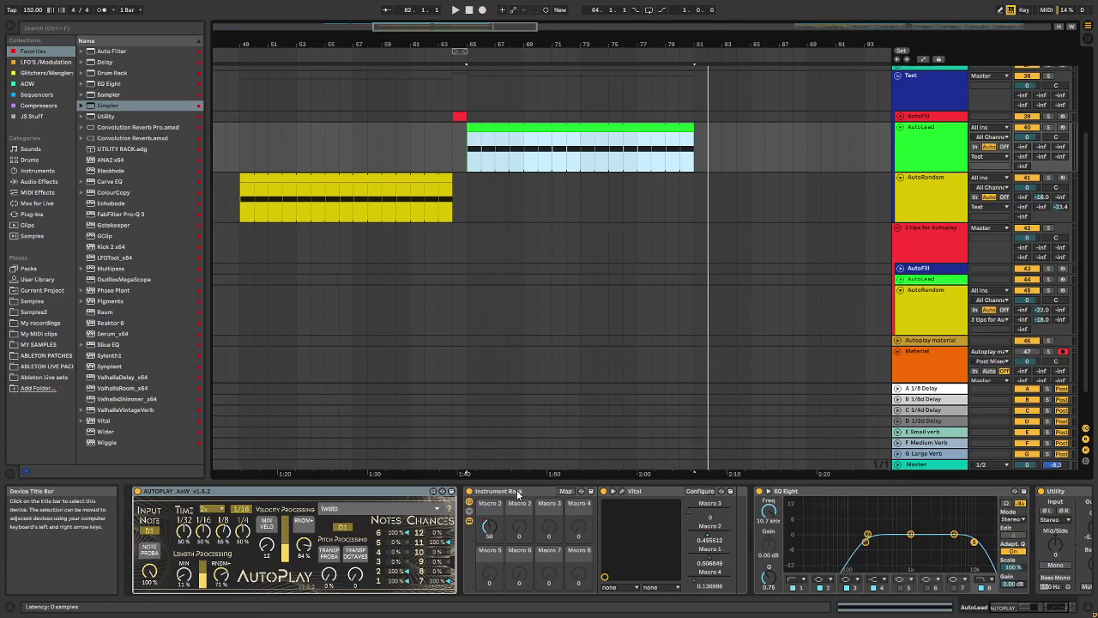
Step: Play the AutoLead clip from bar 65, listen to it soloed, and unsolo the track
key("space")
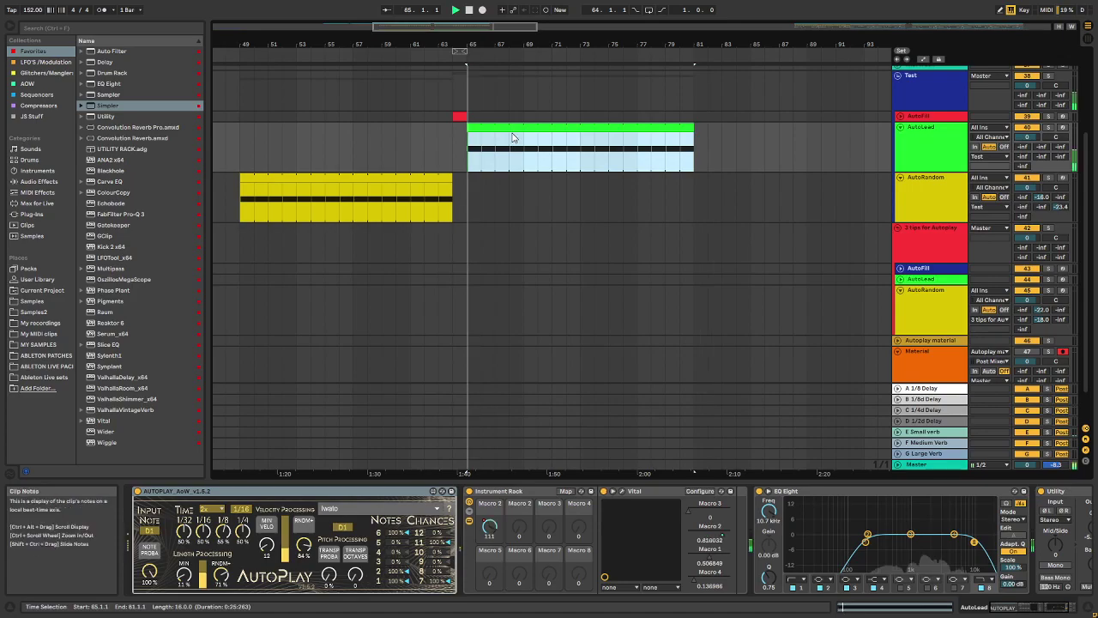
left_click(1049, 127)
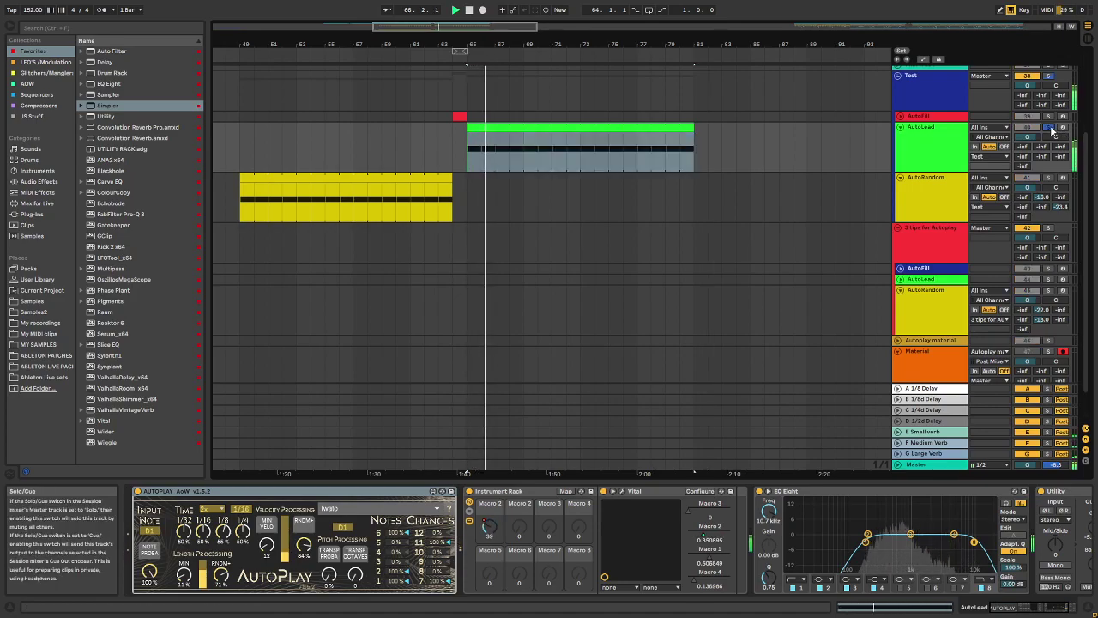
left_click(1049, 127)
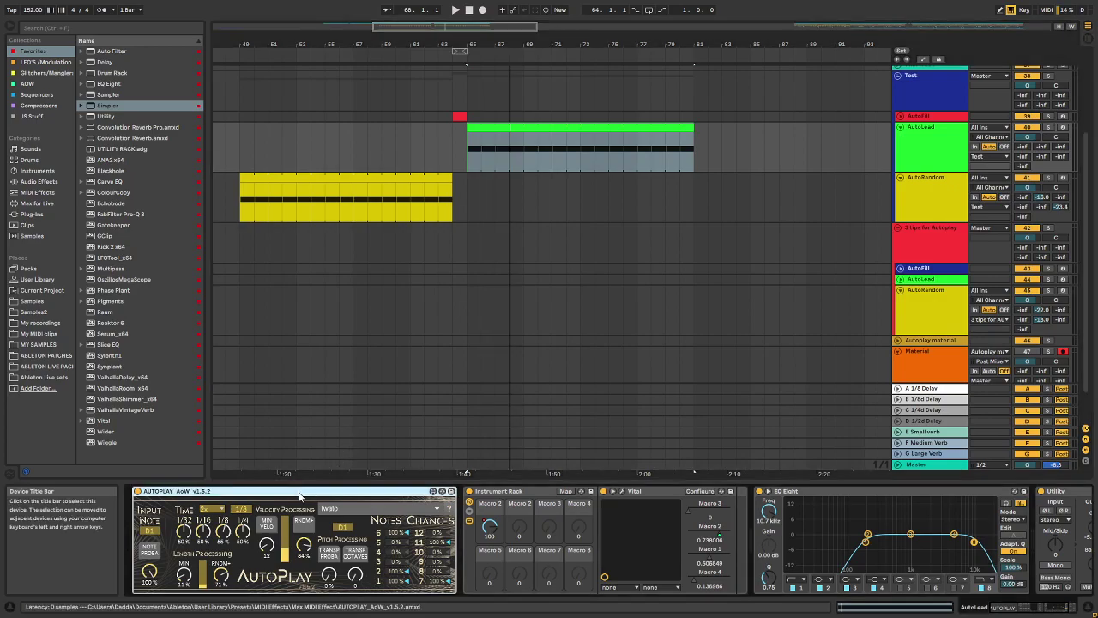
Step: Try a note probability of 31% and a global time multiplier of 1x in AutoLead's AutoPlay device
mouse_move(150, 573)
left_mouse_down()
mouse_move(150, 583)
mouse_move(150, 562)
mouse_move(149, 583)
left_mouse_up()
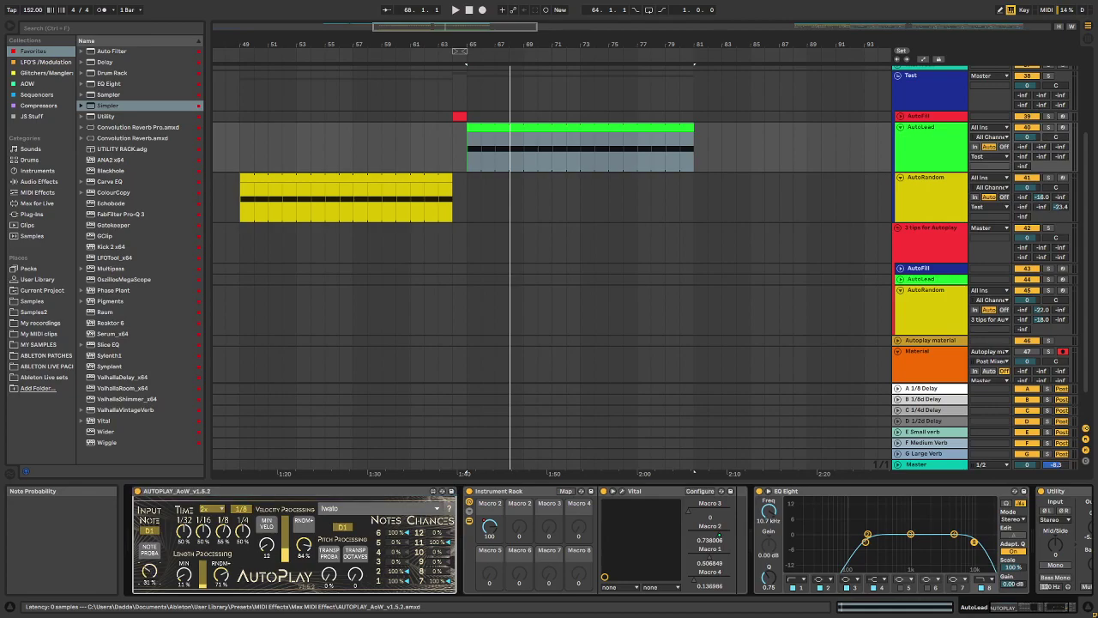
left_click(207, 511)
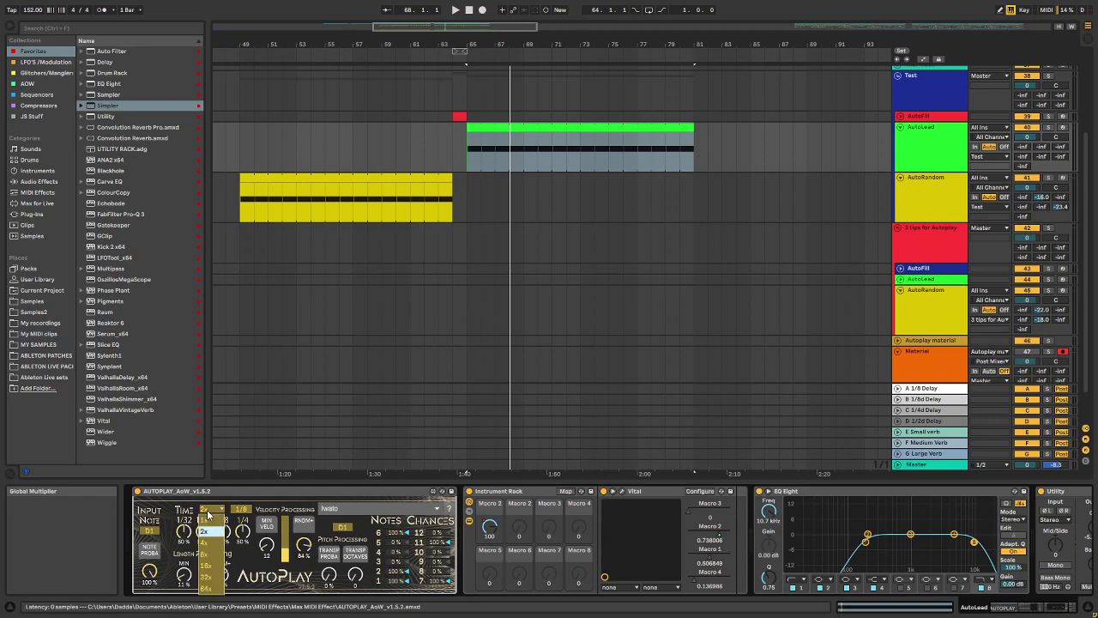
left_click(206, 531)
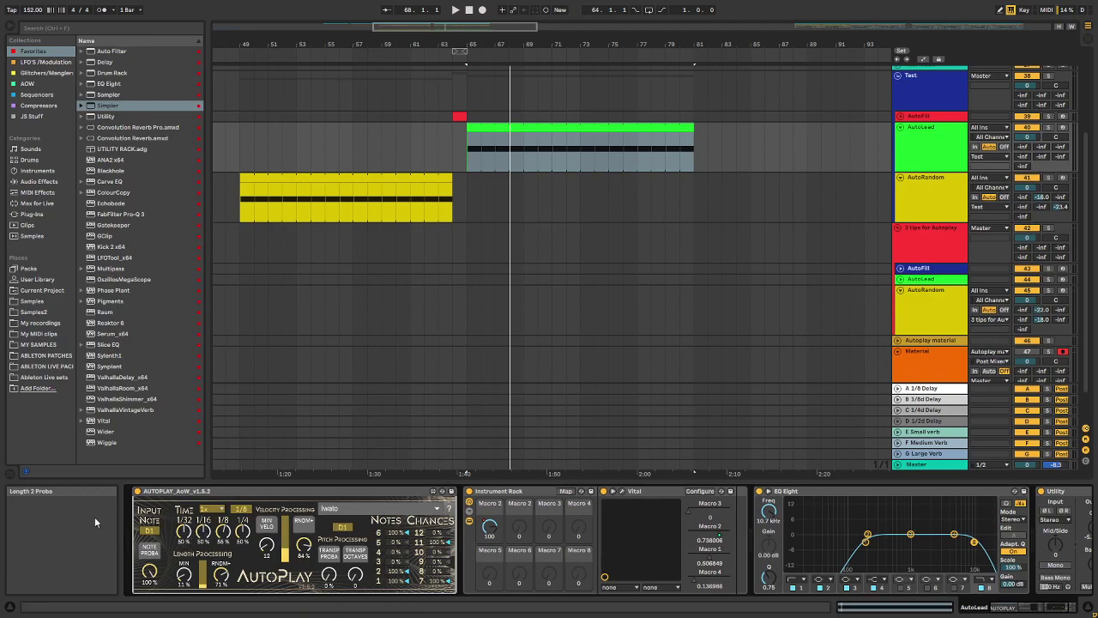
Step: Hide the info view, set AutoPlay's global time multiplier to 2x and review the other multiplier options
left_click(21, 611)
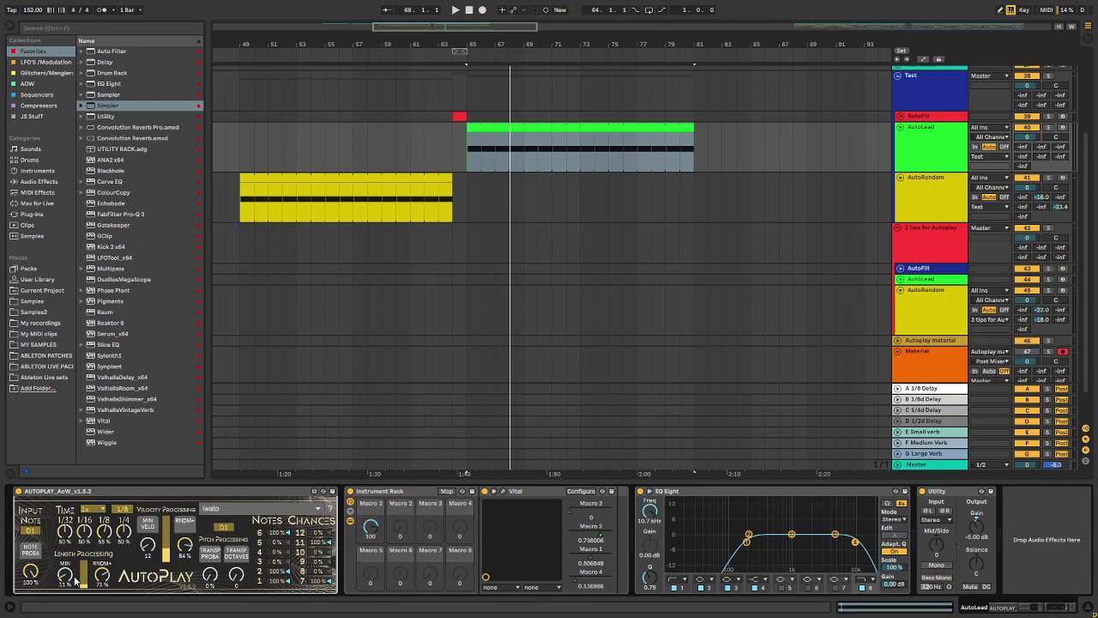
left_click(92, 510)
left_click(101, 530)
left_click(91, 509)
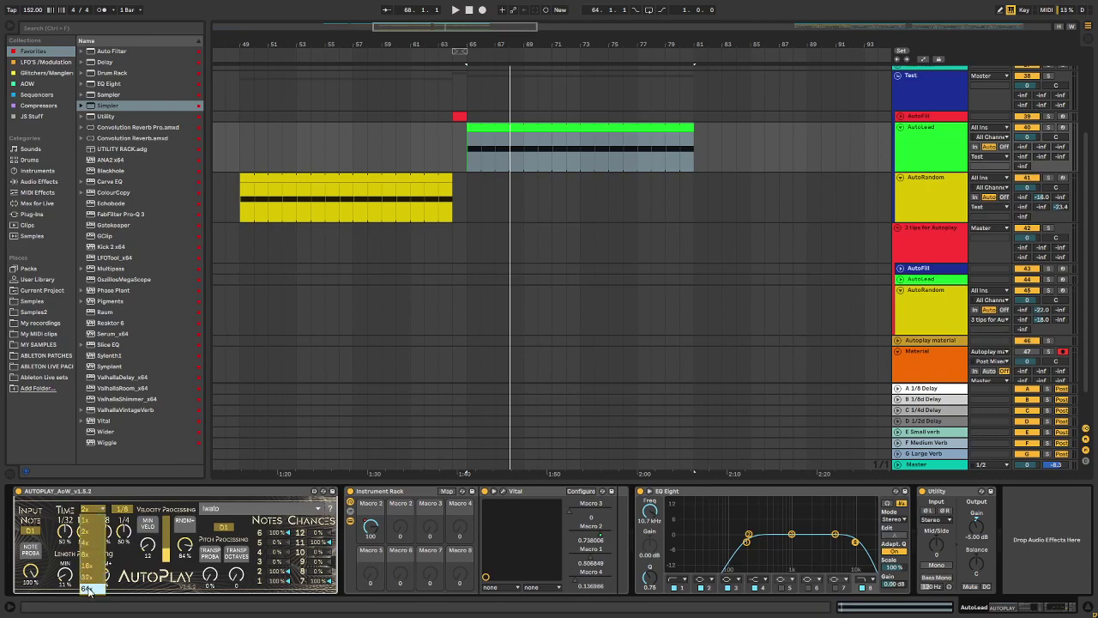
left_click(75, 505)
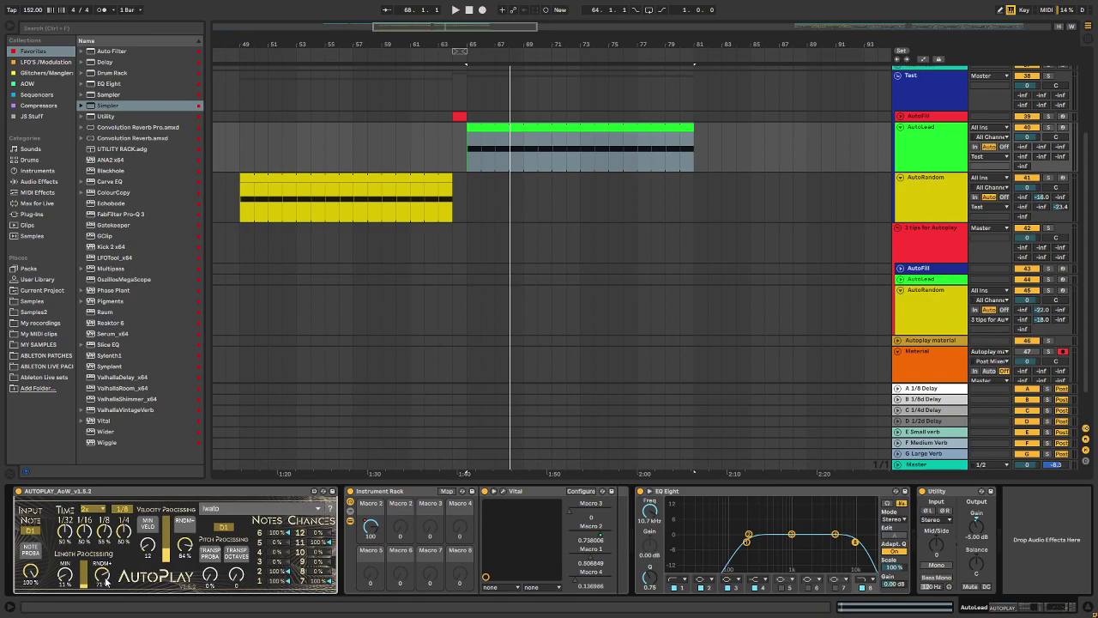
Step: Raise the random amount in AutoPlay's length processing and set its scale to Arabian
left_click_drag(104, 580, 105, 549)
left_click(273, 511)
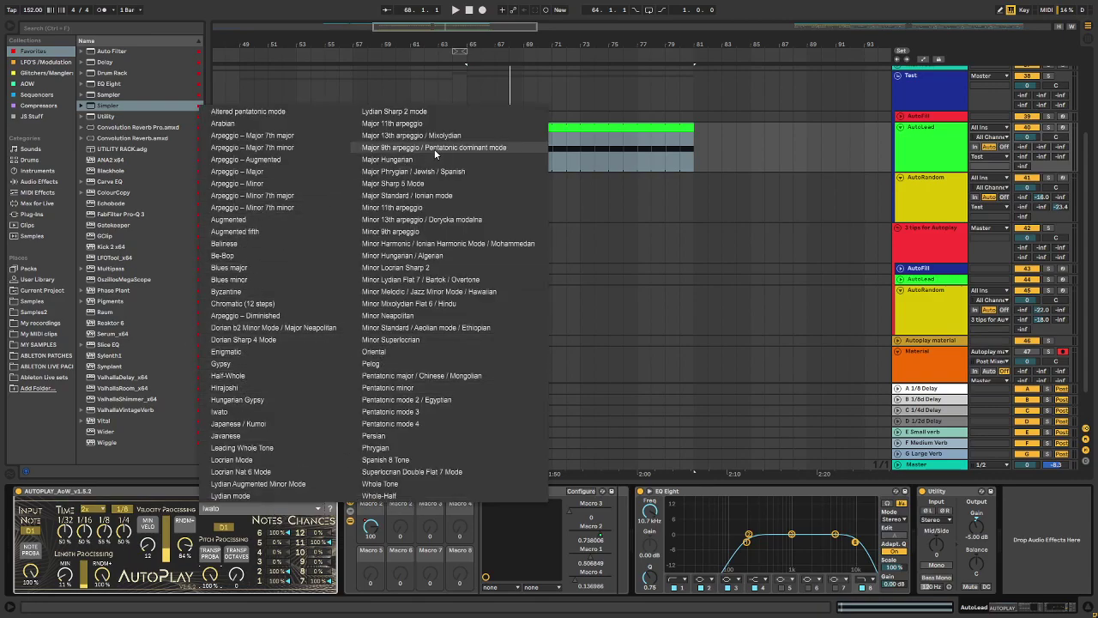
left_click(224, 124)
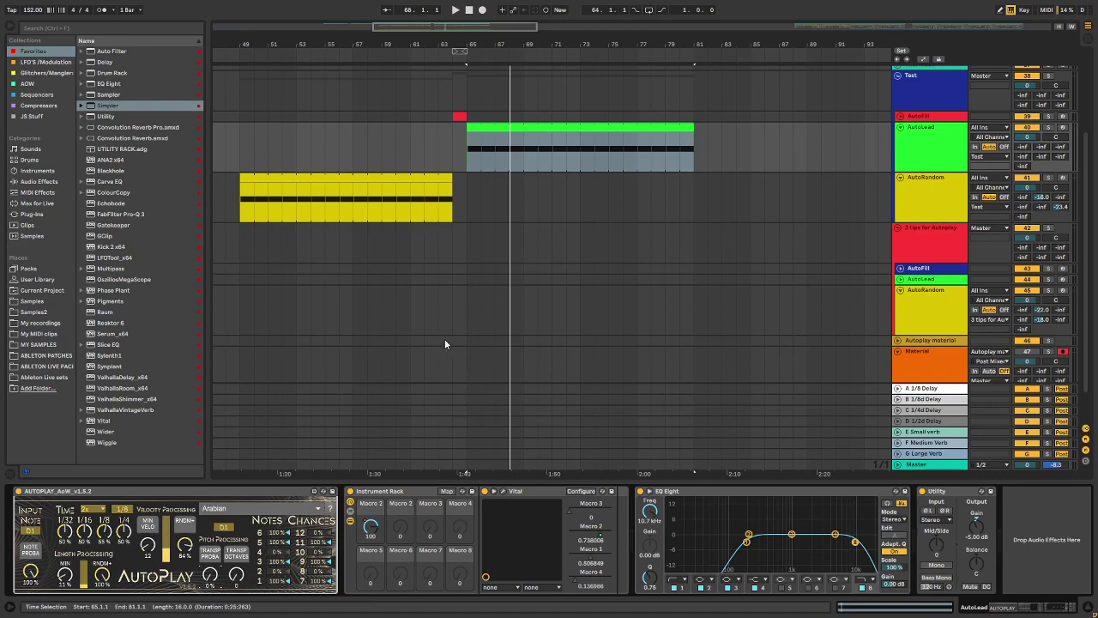
Step: Place the insert marker at bar 65 on the AutoLead track and play the clip with the Arabian scale
left_click(470, 152)
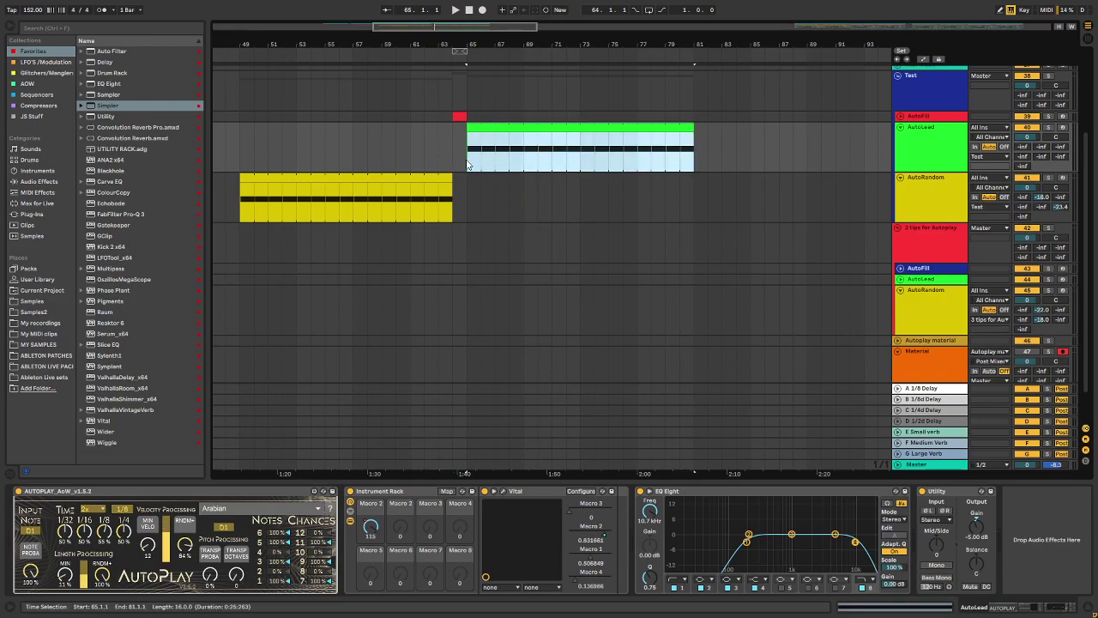
left_click(485, 161)
key("space")
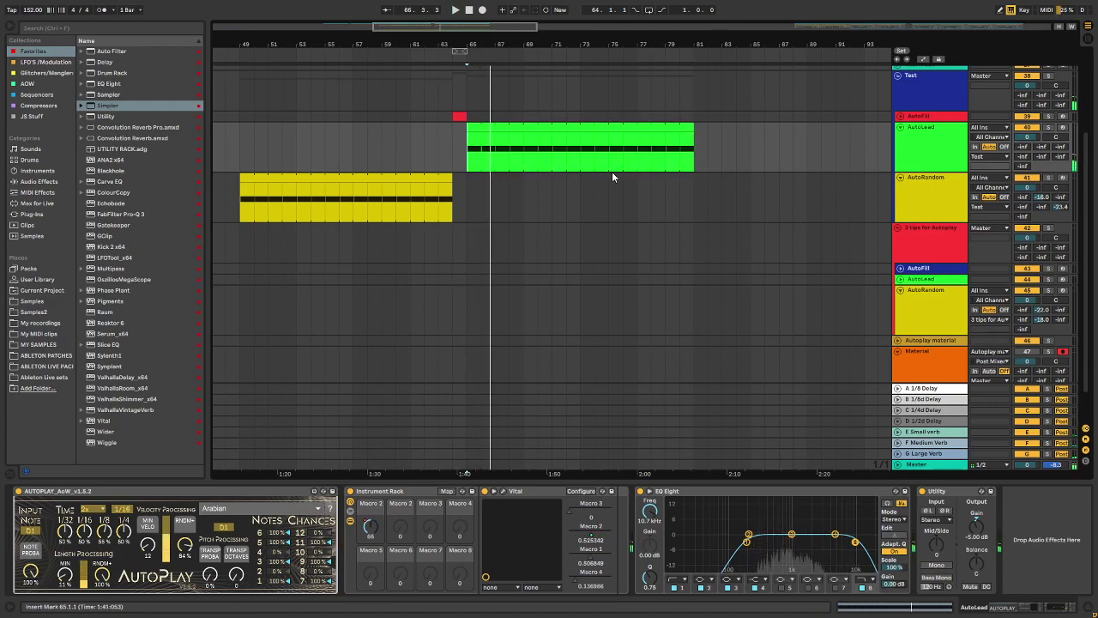
Step: Compare the device chains of the AutoRandom and AutoLead tracks, finishing with the AutoRandom clip selected
left_click(411, 175)
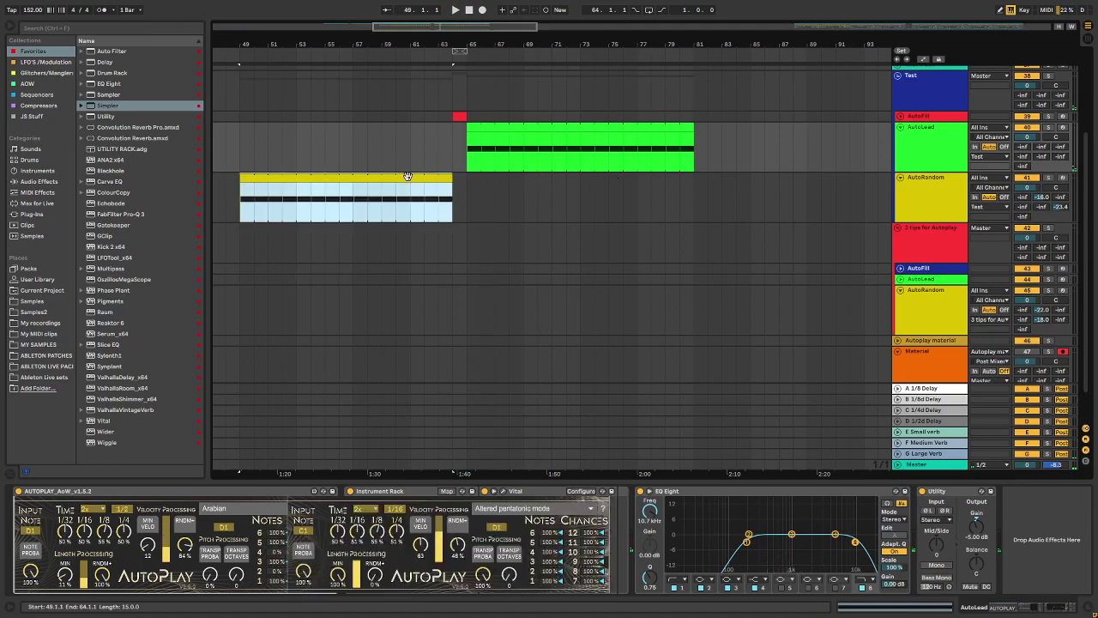
left_click(574, 138)
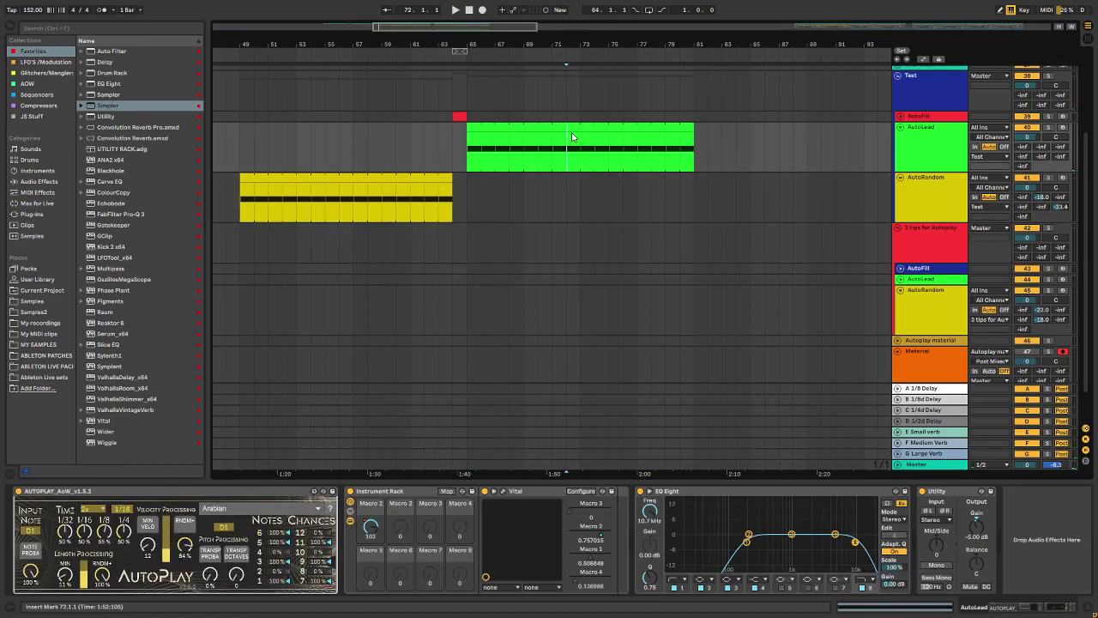
left_click(383, 175)
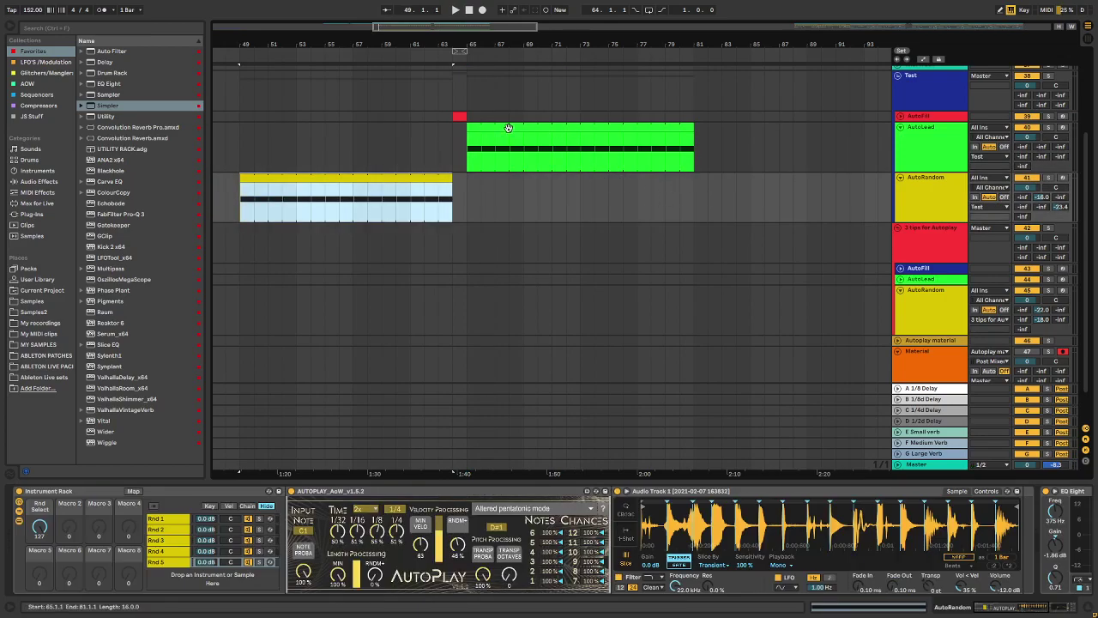
Step: Loop the one-bar AutoFill clip at bar 64, with its track soloed and unfolded
left_click(453, 118)
left_click(454, 144)
key("ctrl+l")
left_click(1048, 116)
left_click(900, 117)
double_click(455, 146)
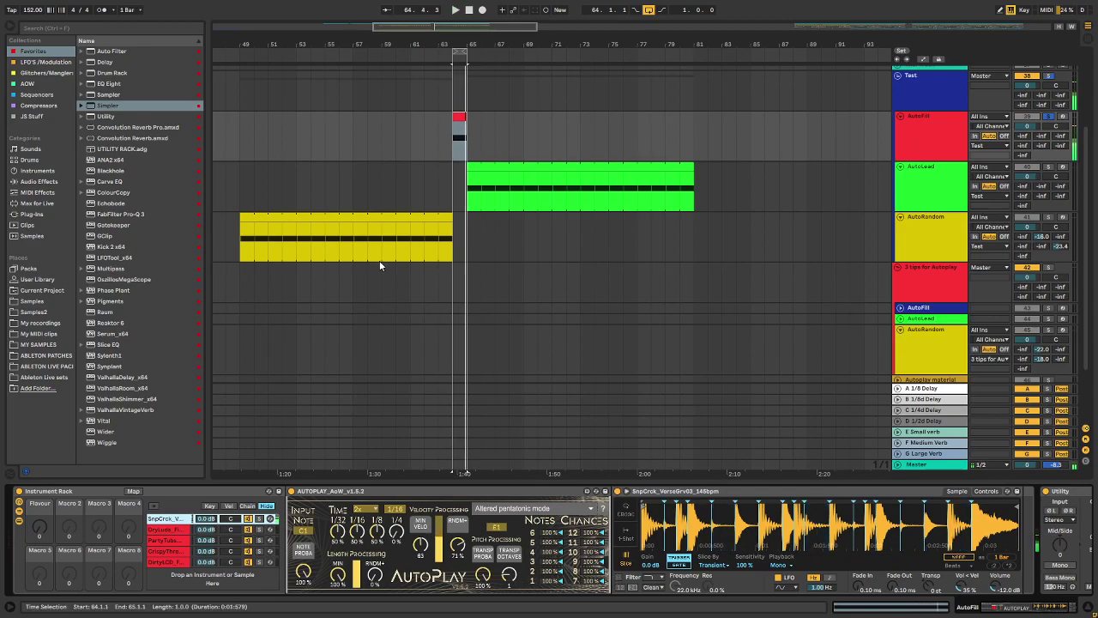
Step: Audition the AutoRandom clip from bar 49 with its track soloed, stopping playback after a few bars
left_click(357, 217)
left_click(901, 238)
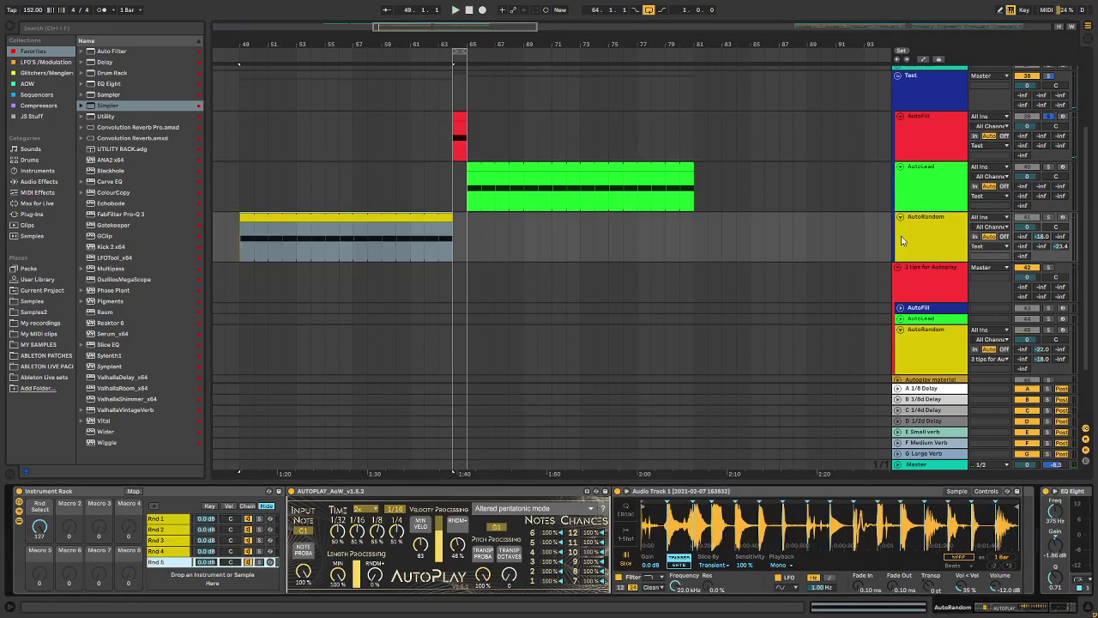
left_click(267, 216)
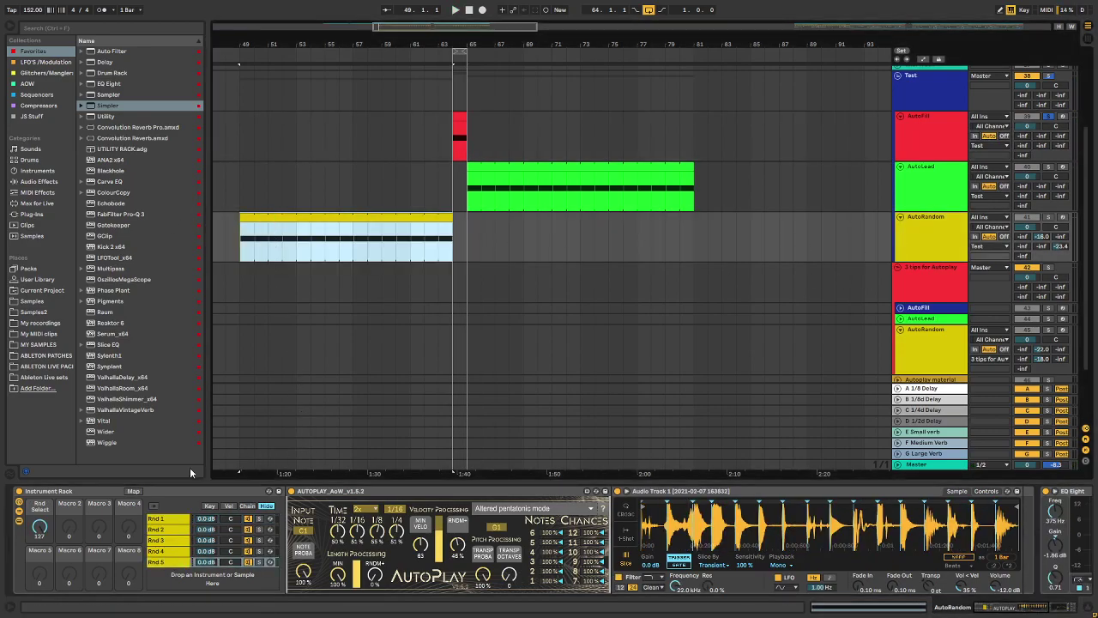
left_click(769, 225)
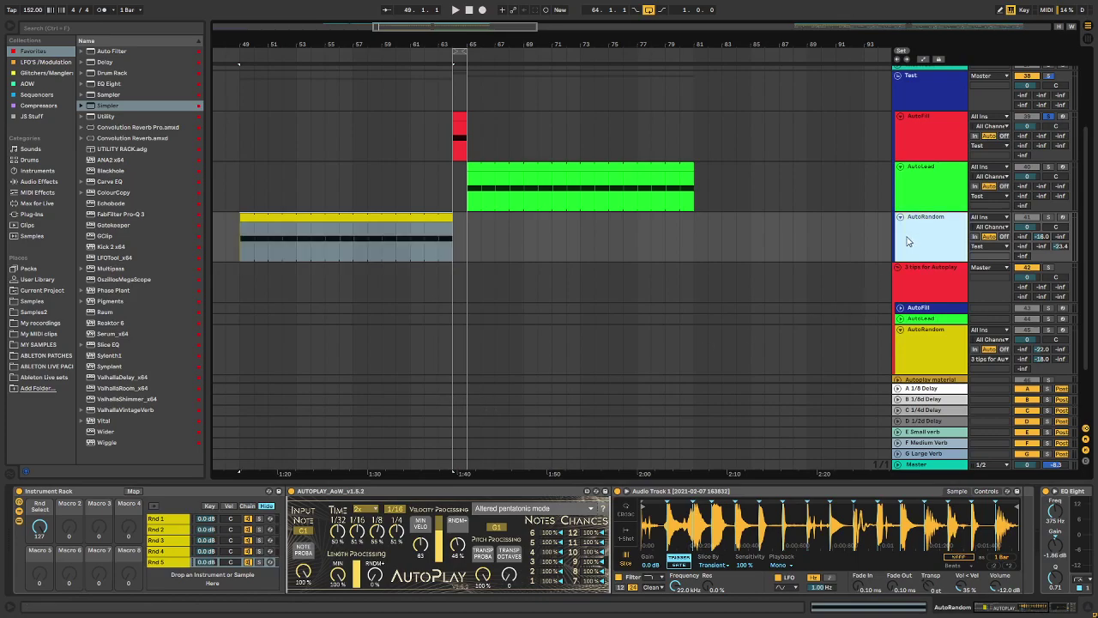
key("space")
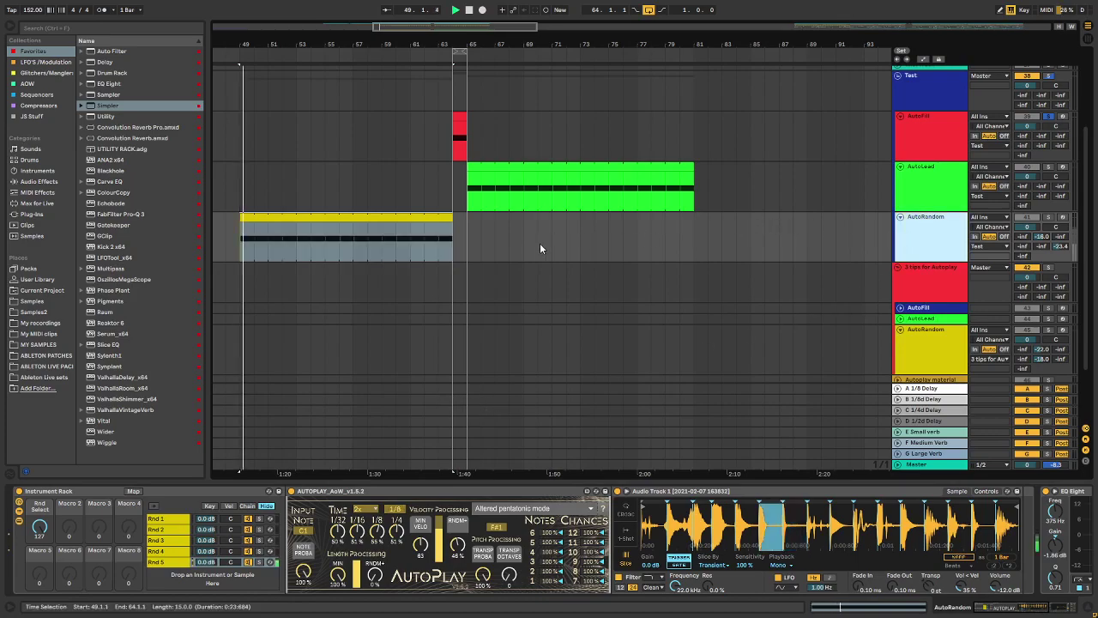
left_click(1049, 217)
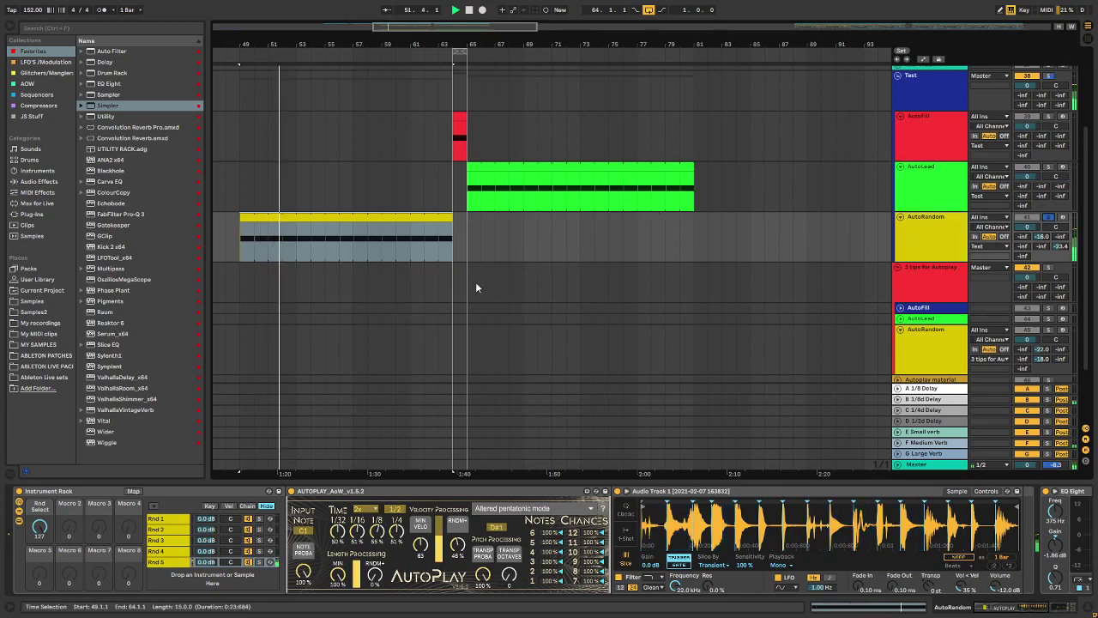
key("space")
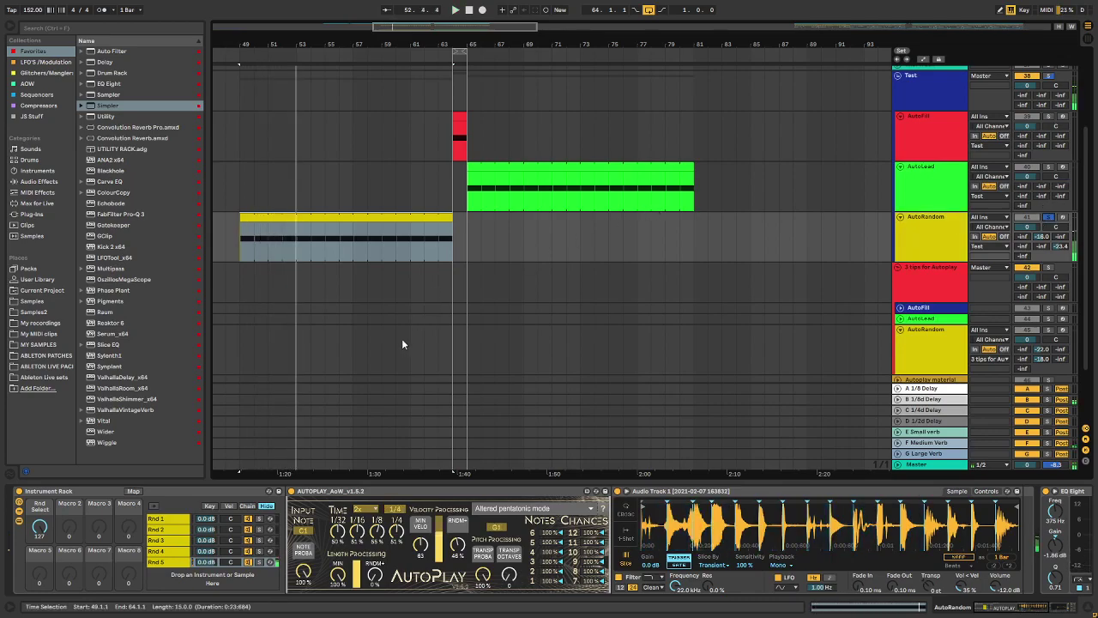
Step: Look through chains Rnd 1 to Rnd 5 in the AutoRandom track's instrument rack
left_click(174, 519)
left_click(174, 532)
left_click(175, 543)
left_click(175, 553)
left_click(178, 563)
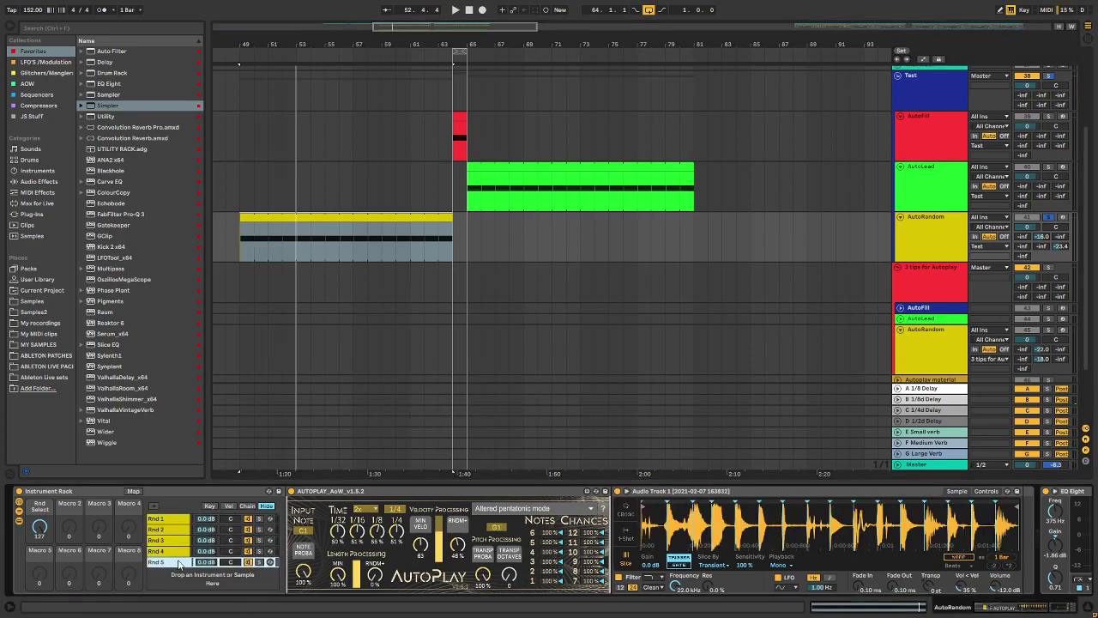
Step: Fold the "3 tips for Autoplay" group and reselect the AutoRandom clip
left_click(942, 267)
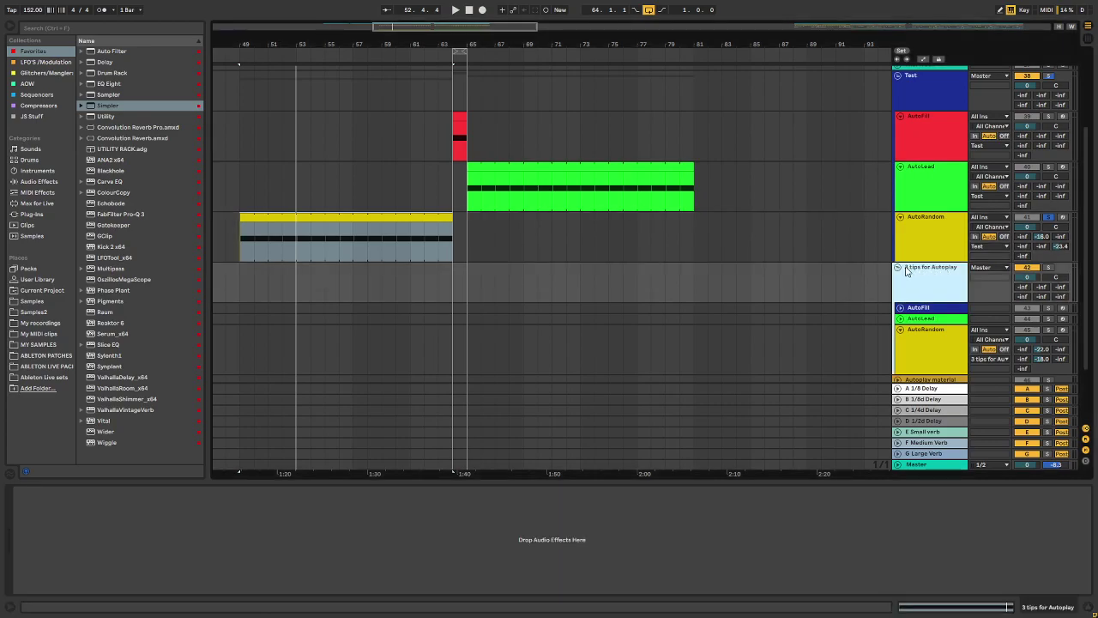
left_click(898, 267)
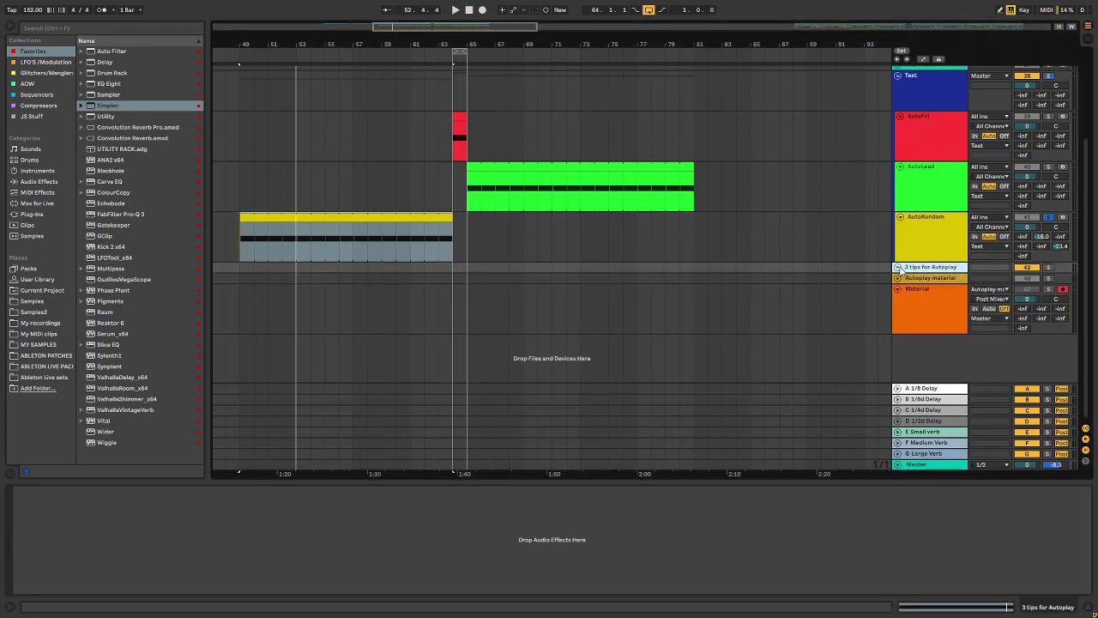
left_click(363, 216)
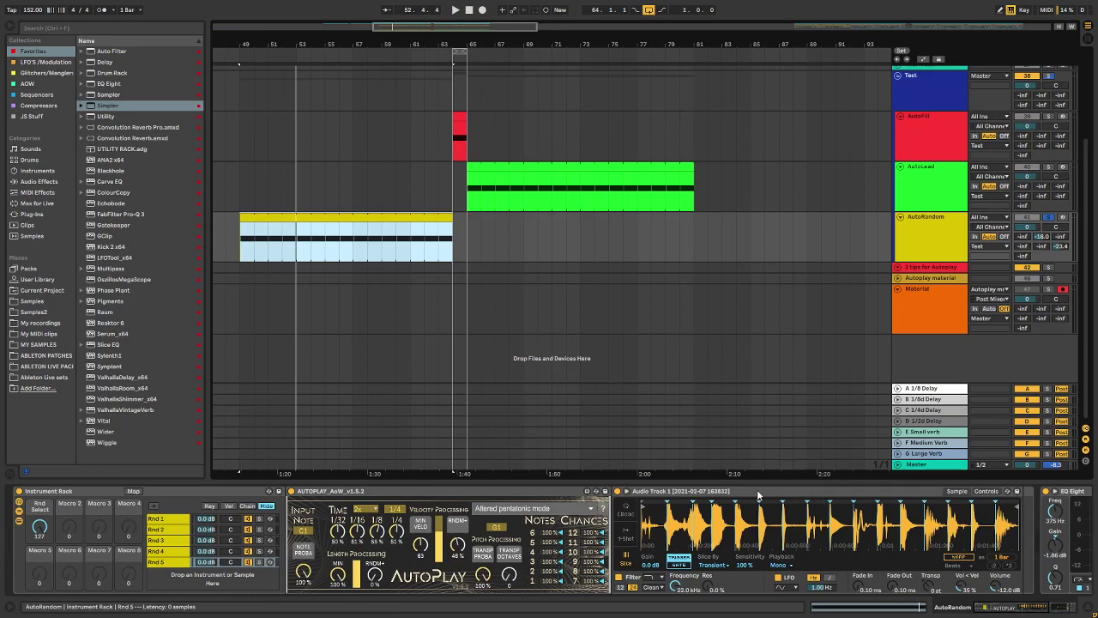
Step: Select the AutoFill clip and review the sample chains in its instrument rack, ending on the DryLuds chain
left_click(464, 121)
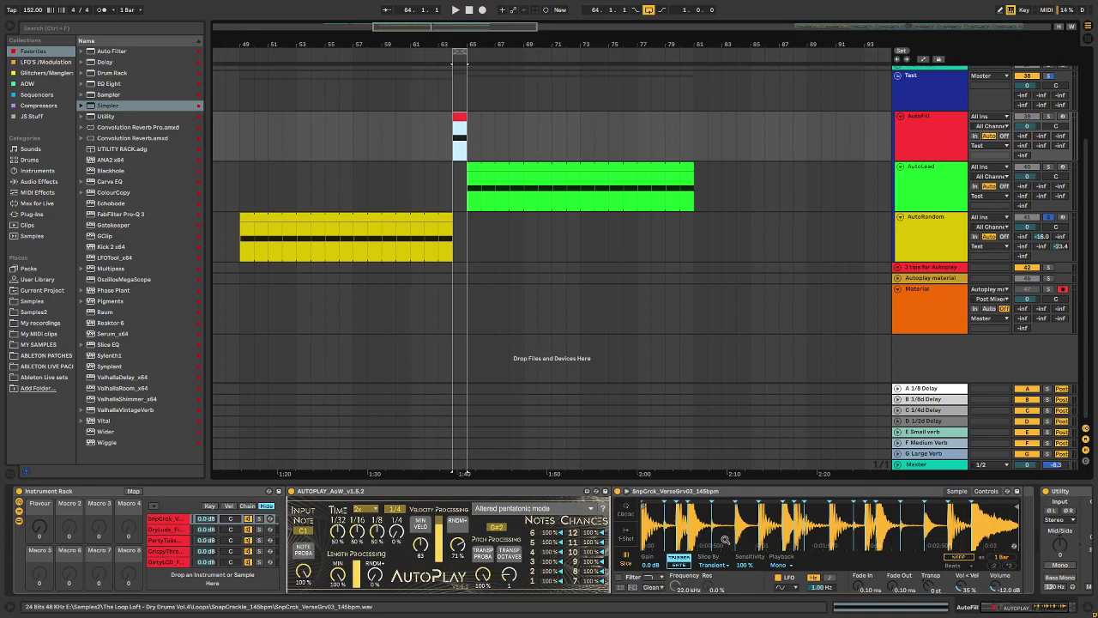
left_click(179, 531)
left_click(178, 541)
left_click(176, 552)
left_click(175, 562)
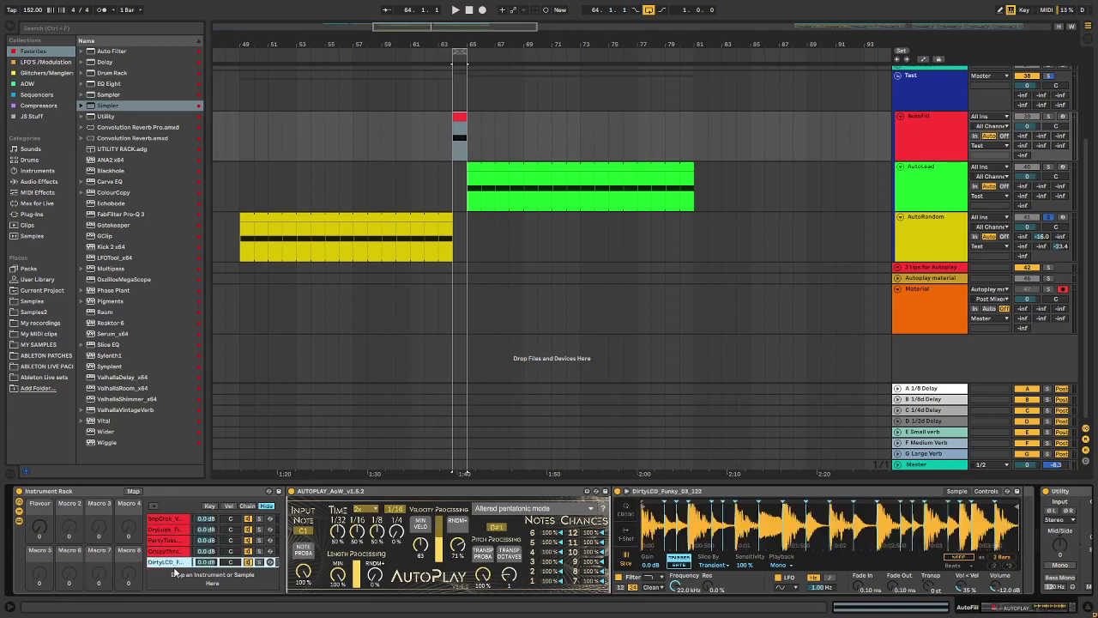
left_click(174, 551)
left_click(175, 541)
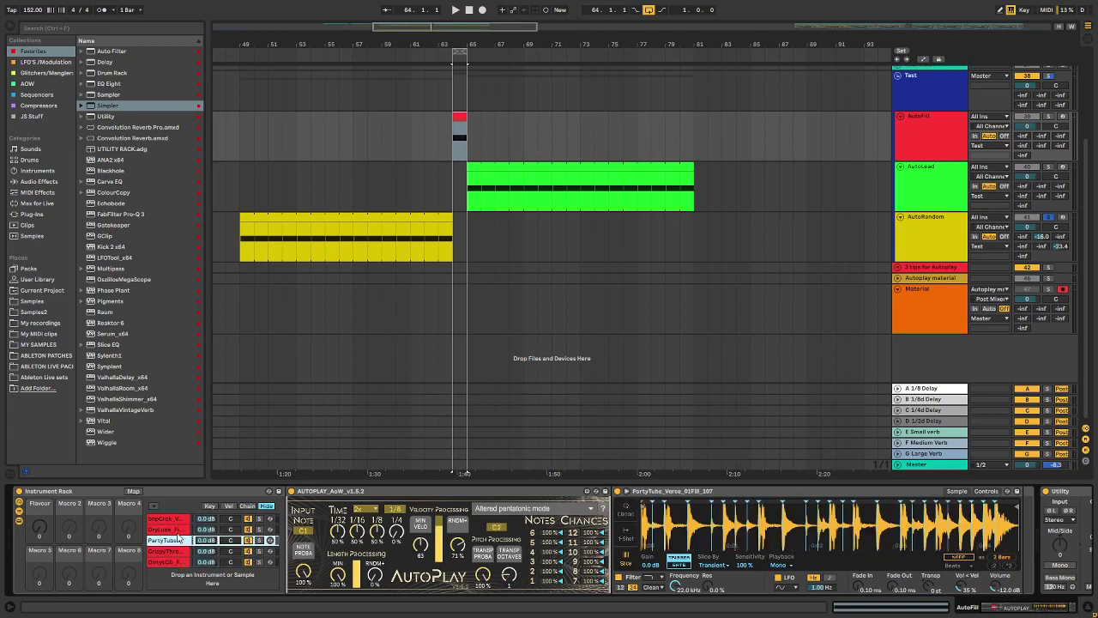
left_click(176, 530)
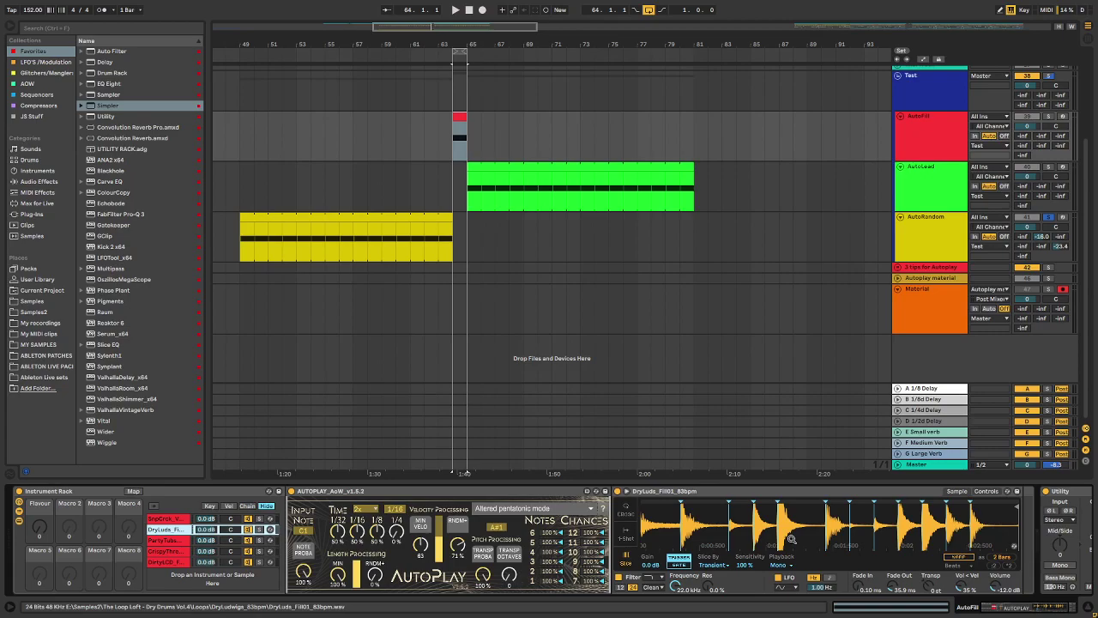
Step: Compare the PartyTubs chain with its neighbouring chains and examine its AutoPlay device
left_click(166, 542)
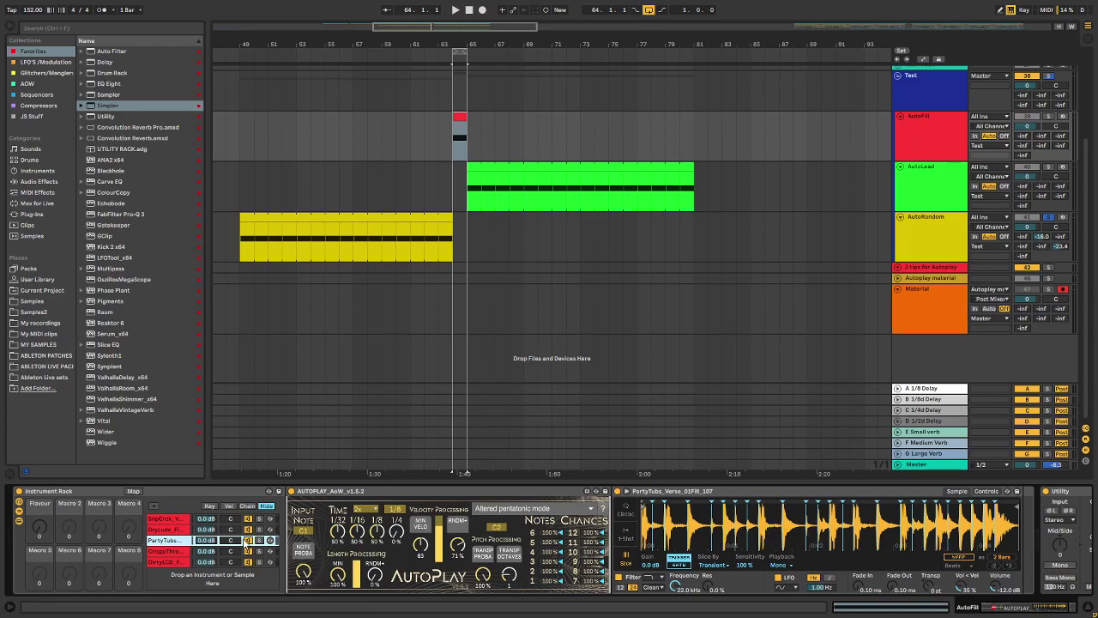
left_click(177, 552)
left_click(178, 542)
left_click(371, 504)
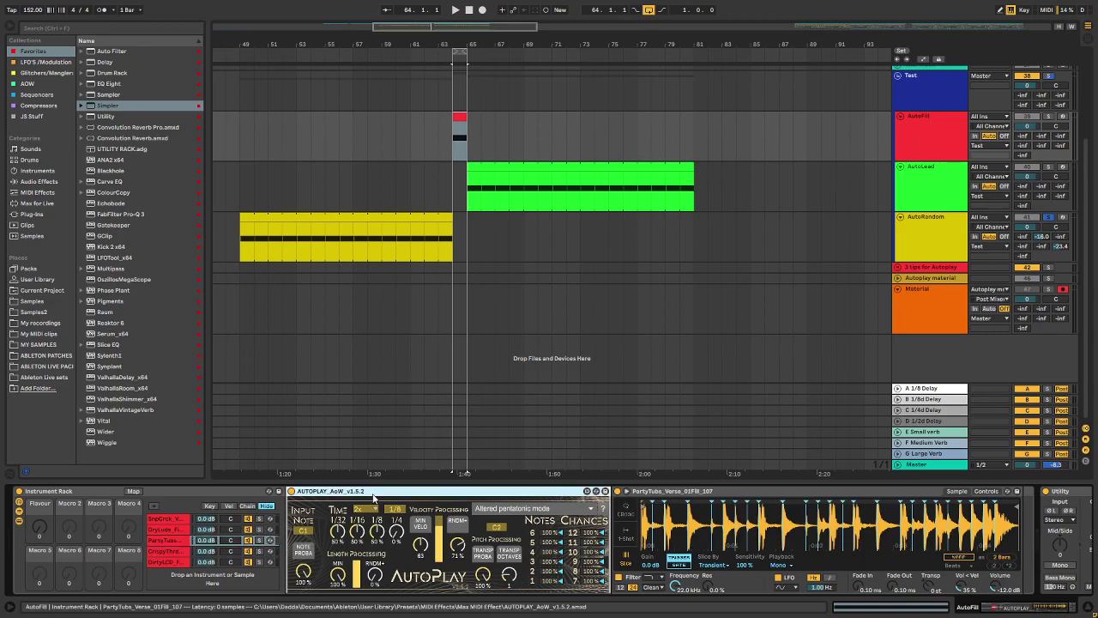
left_click(172, 528)
left_click(175, 542)
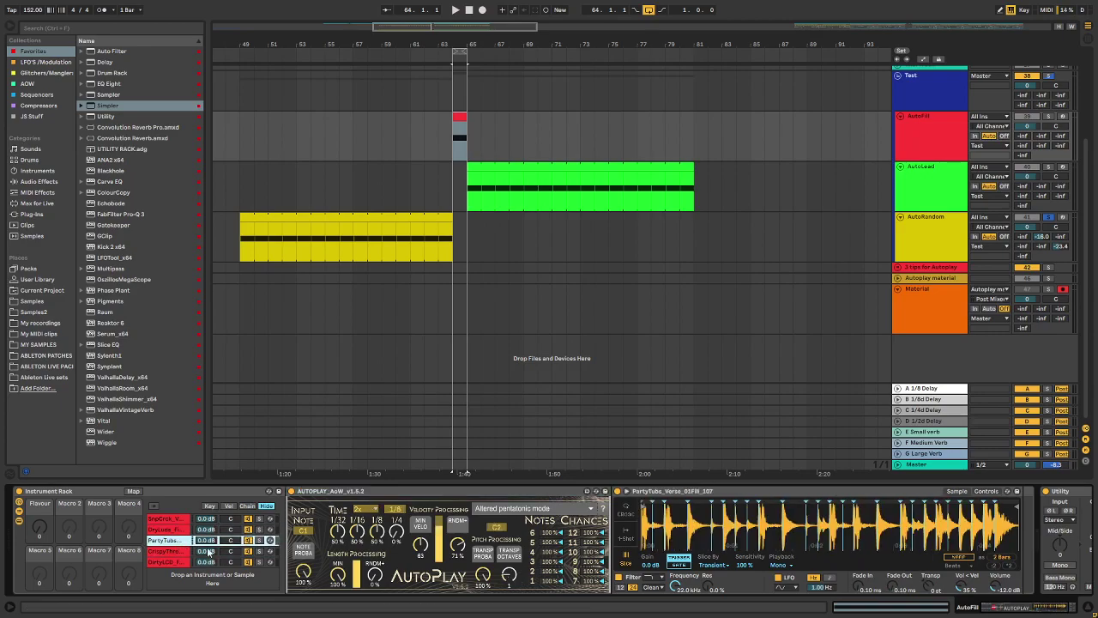
left_click(518, 575)
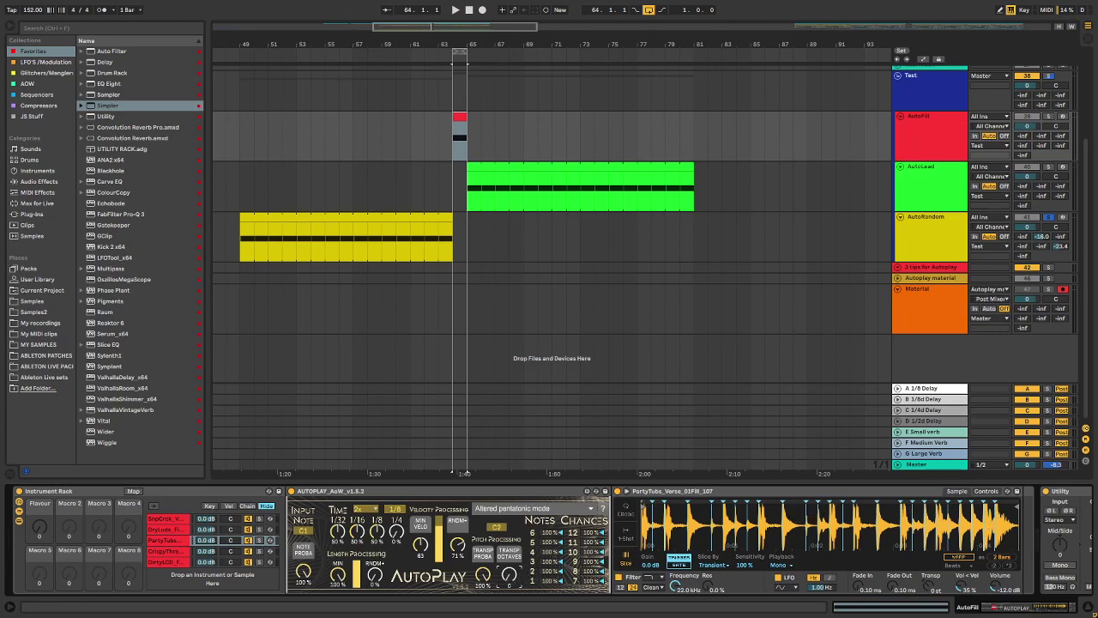
left_click(469, 492)
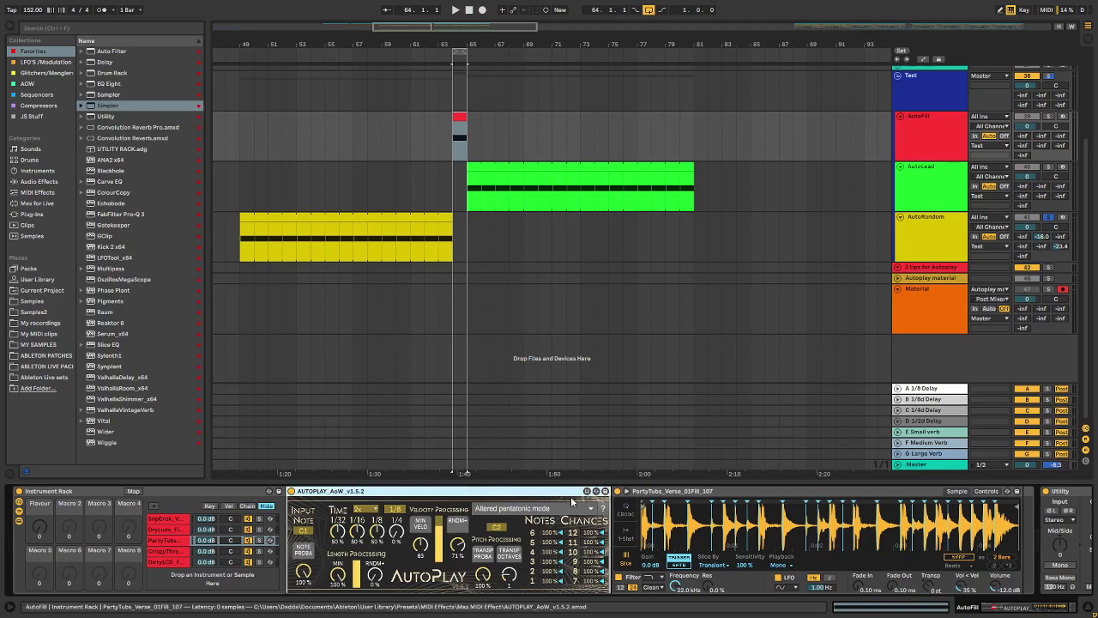
Step: Examine the DryLuds chain's sliced waveform and AutoPlay device, ending on the CrispyThree chain
left_click(163, 519)
left_click(178, 531)
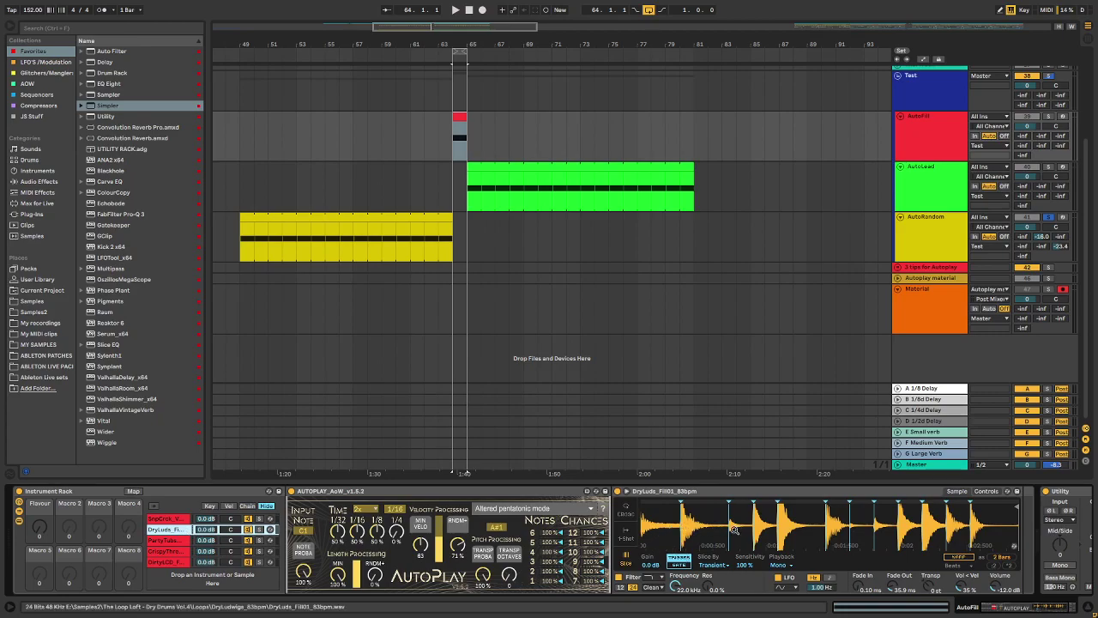
left_click_drag(749, 532, 754, 530)
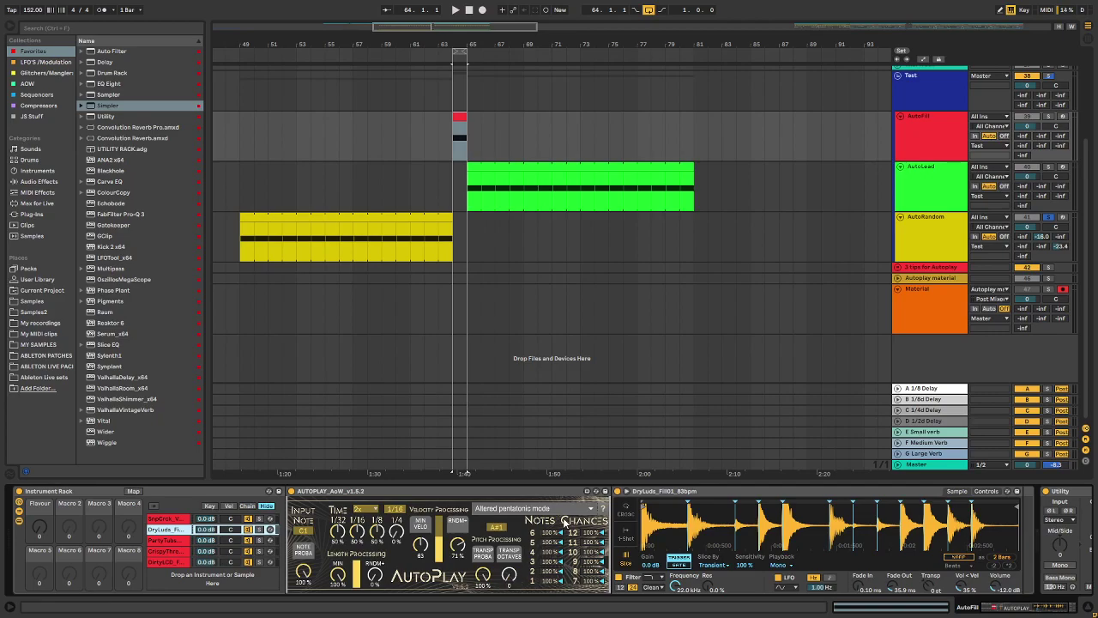
left_click(338, 494)
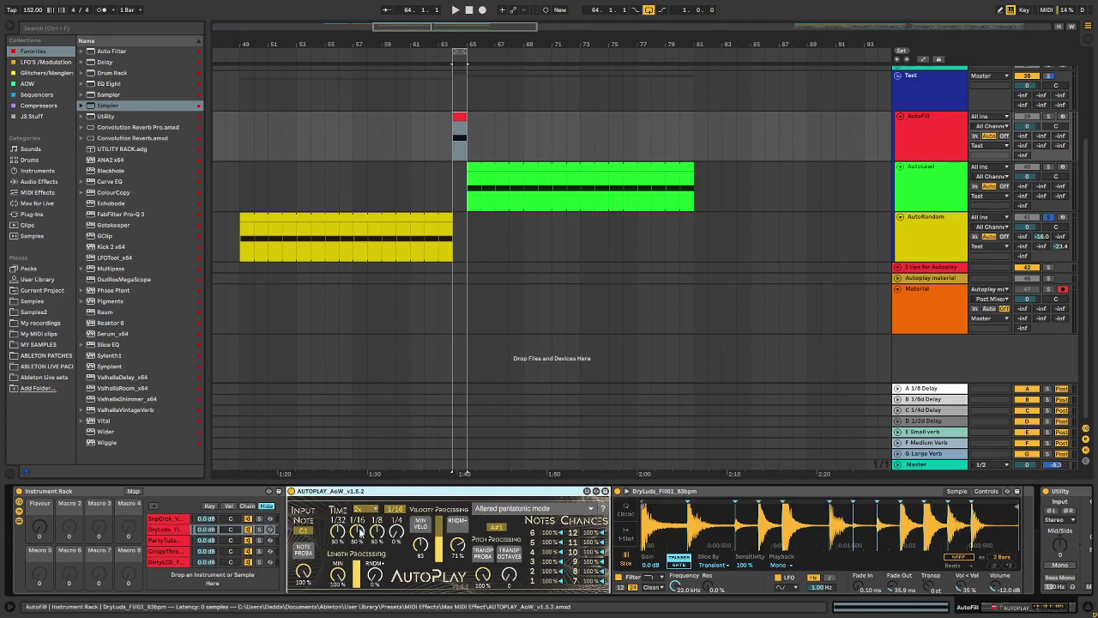
left_click(180, 551)
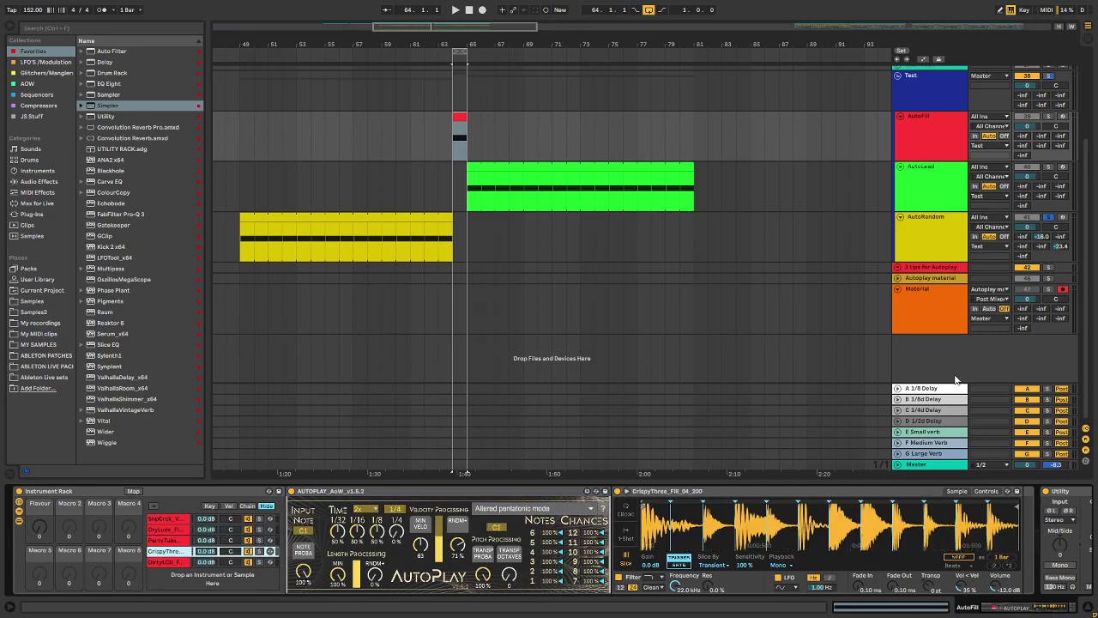
Step: Unfold the "3 tips for Autoplay" group and select the AutoRandom track inside it
left_click(918, 258)
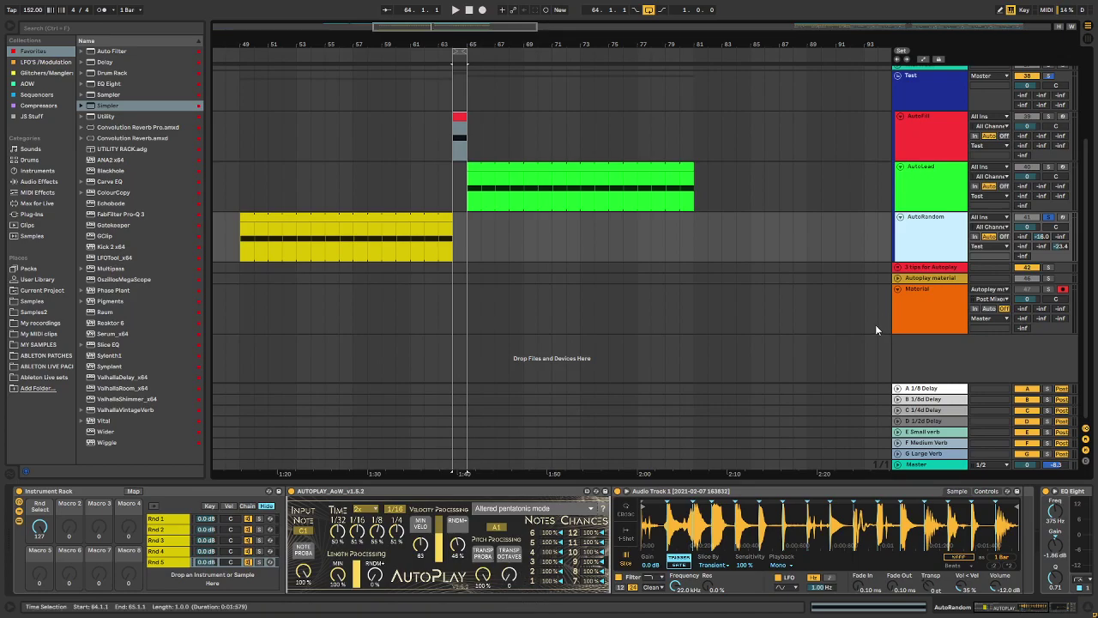
left_click(918, 279)
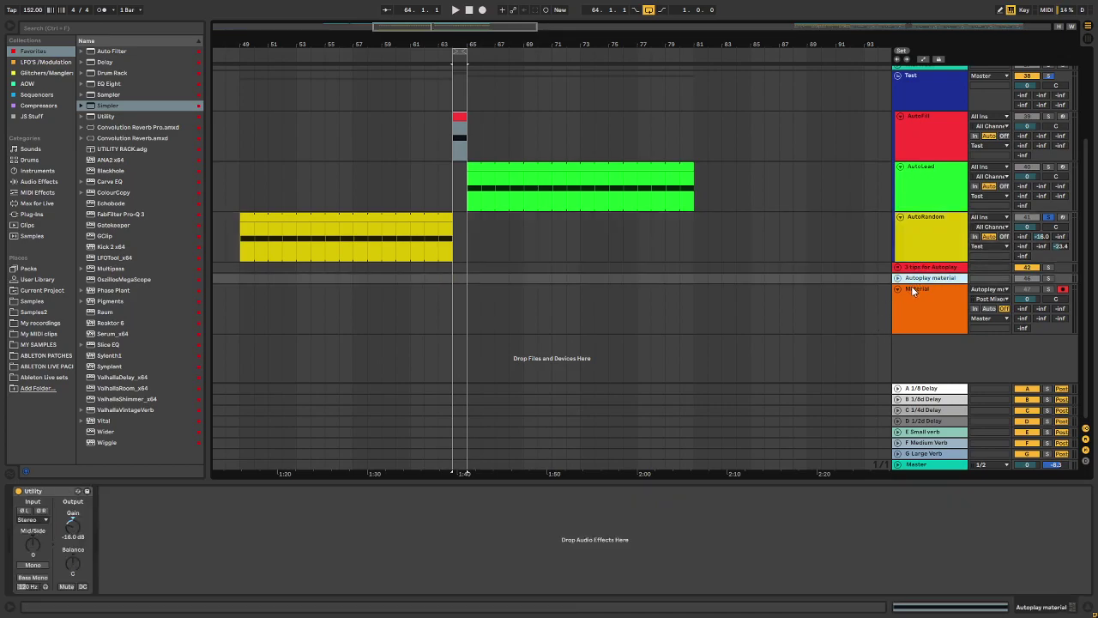
left_click(898, 267)
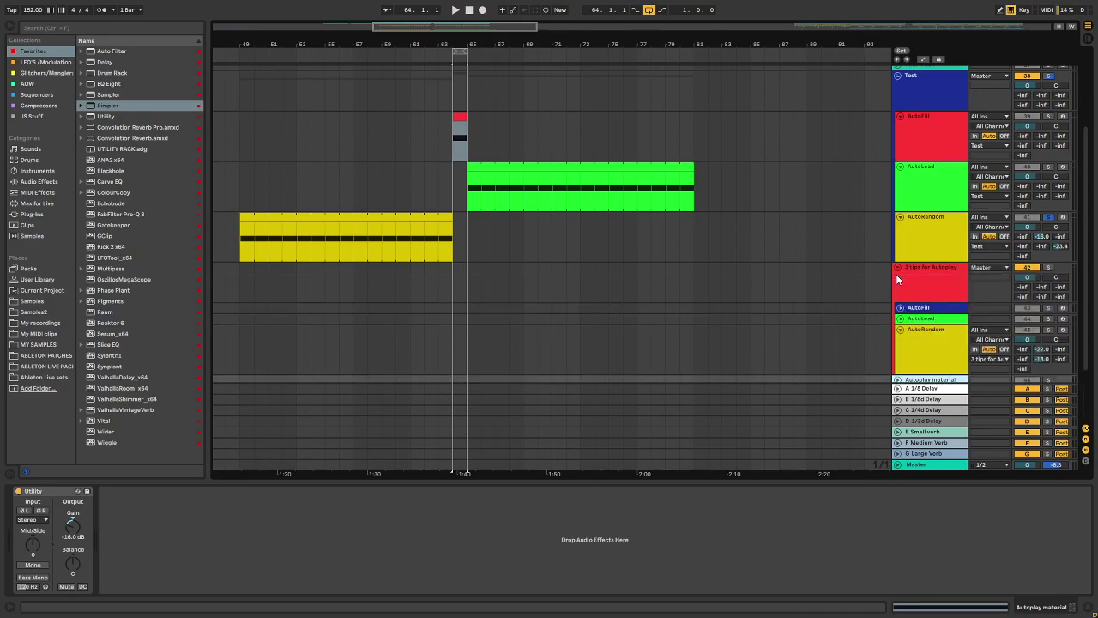
scroll(645, 293, "down", 2)
scroll(645, 294, "down", 1)
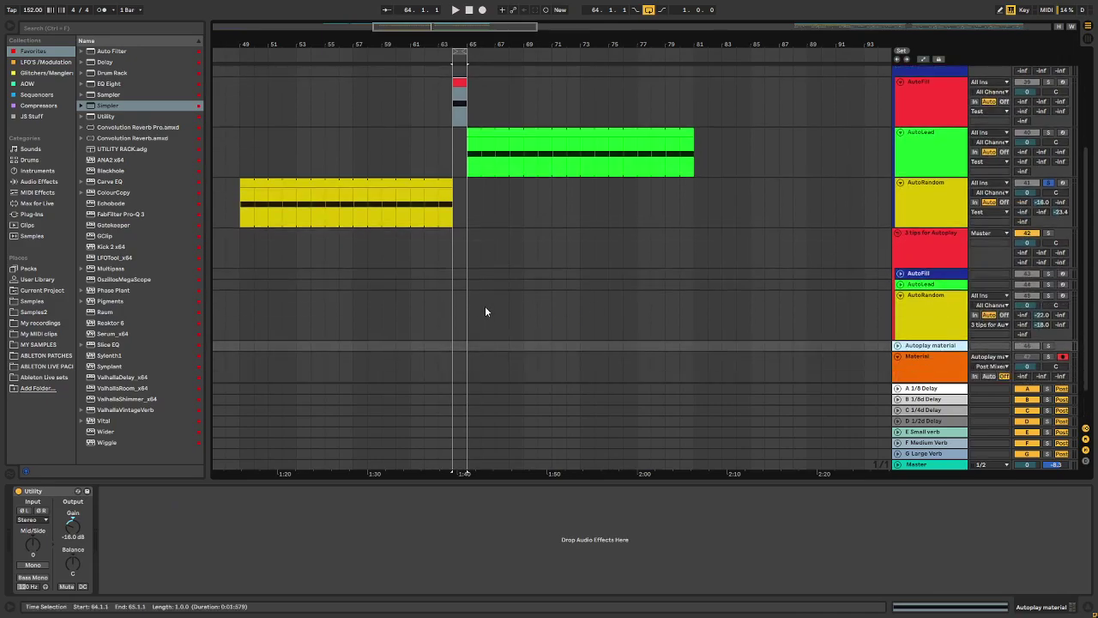
left_click(926, 313)
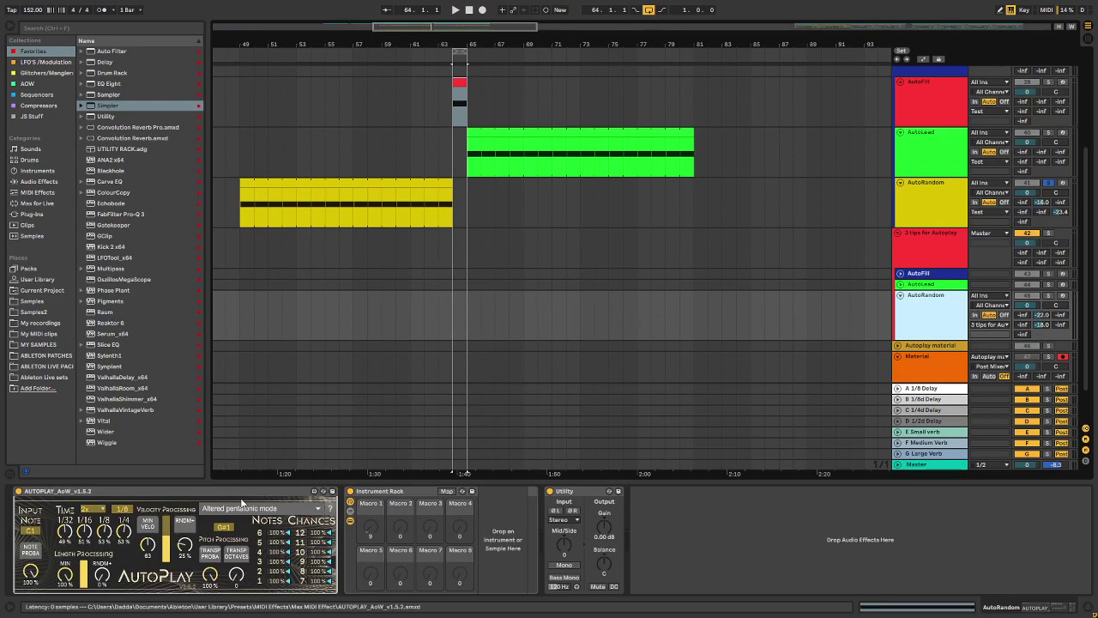
Step: Load a Simpler into the empty Instrument Rack after AutoPlay on the grouped AutoRandom track
left_click(275, 495)
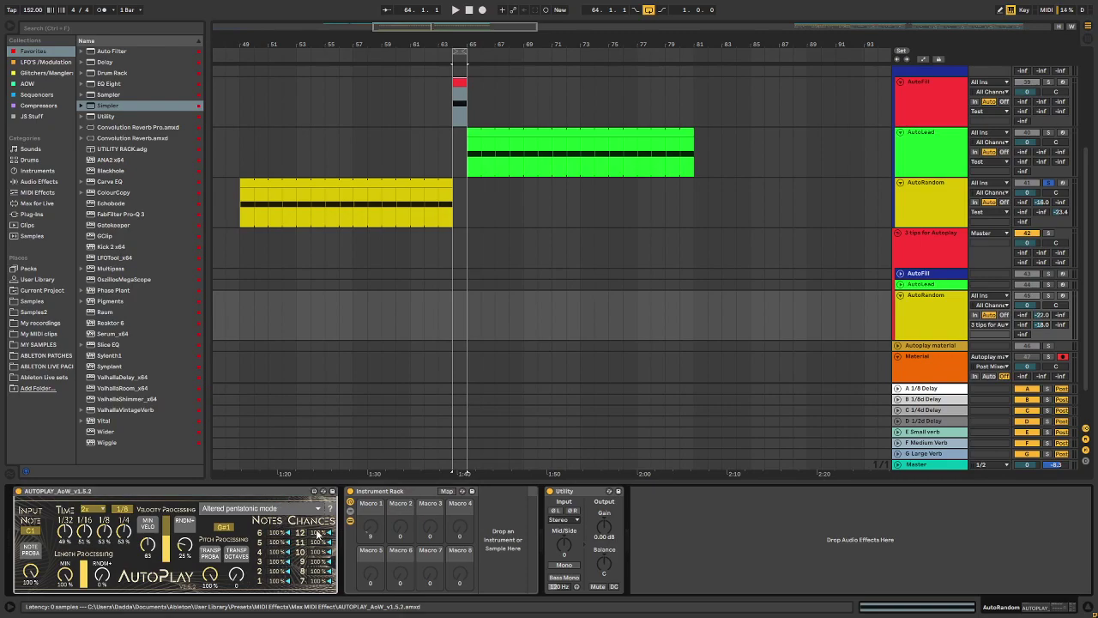
left_click(375, 496)
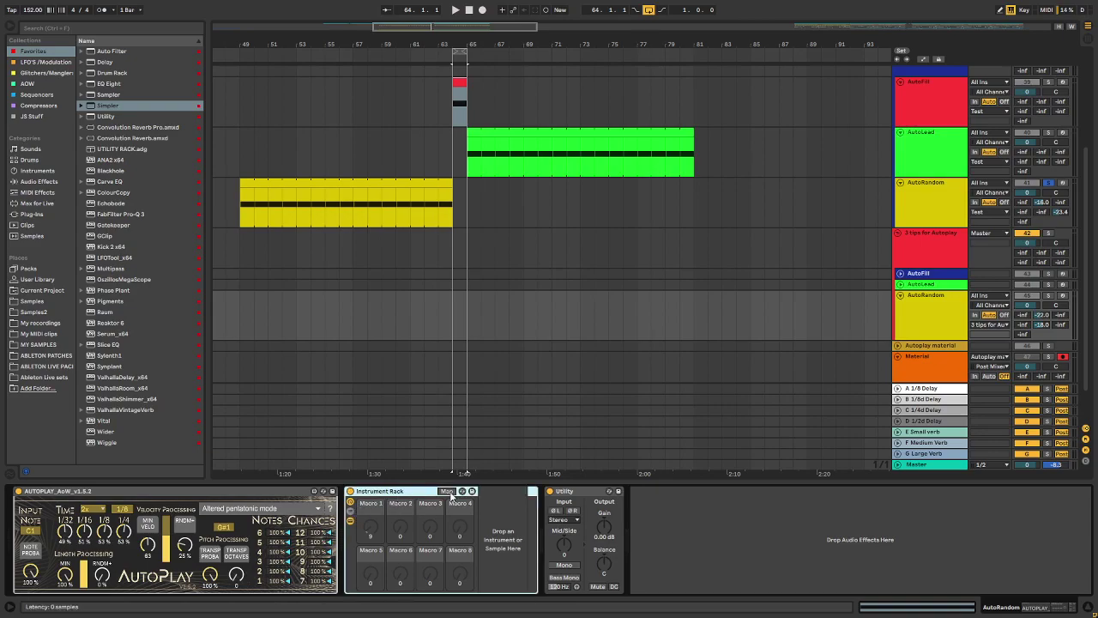
left_click_drag(111, 105, 585, 539)
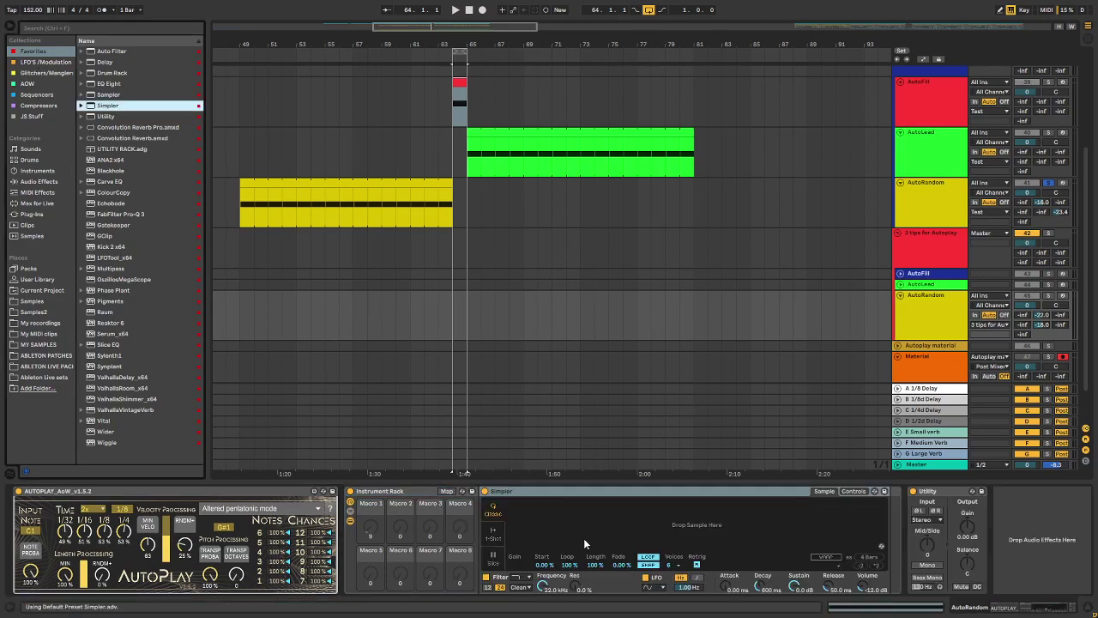
Step: Show the Instrument Rack's chain list with the chain selector zones and select the Simpler chain
left_click(404, 492)
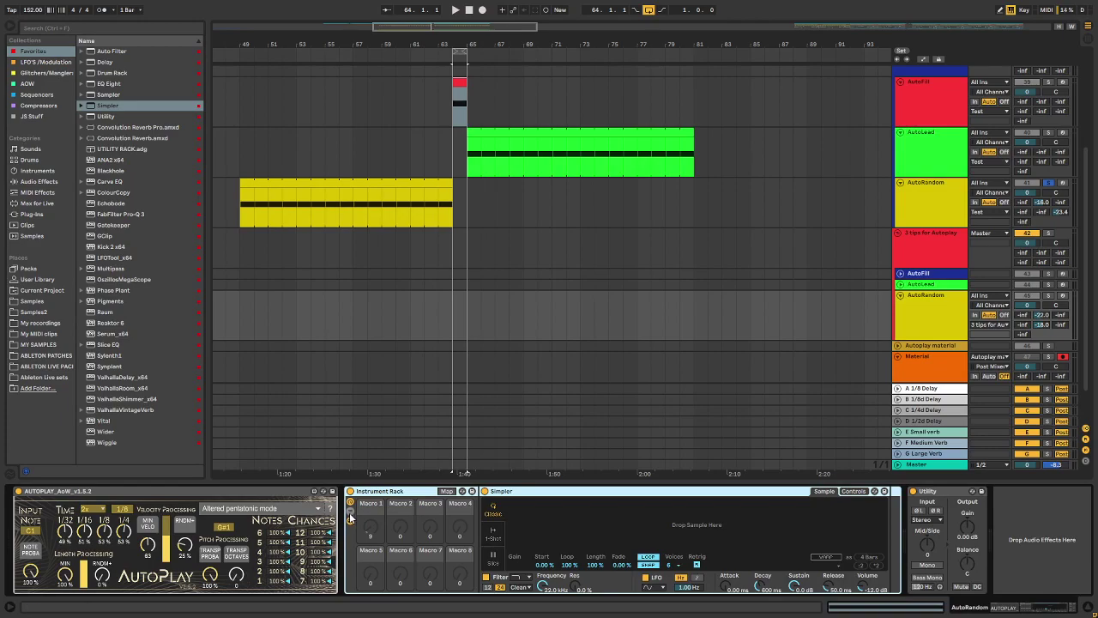
left_click(350, 513)
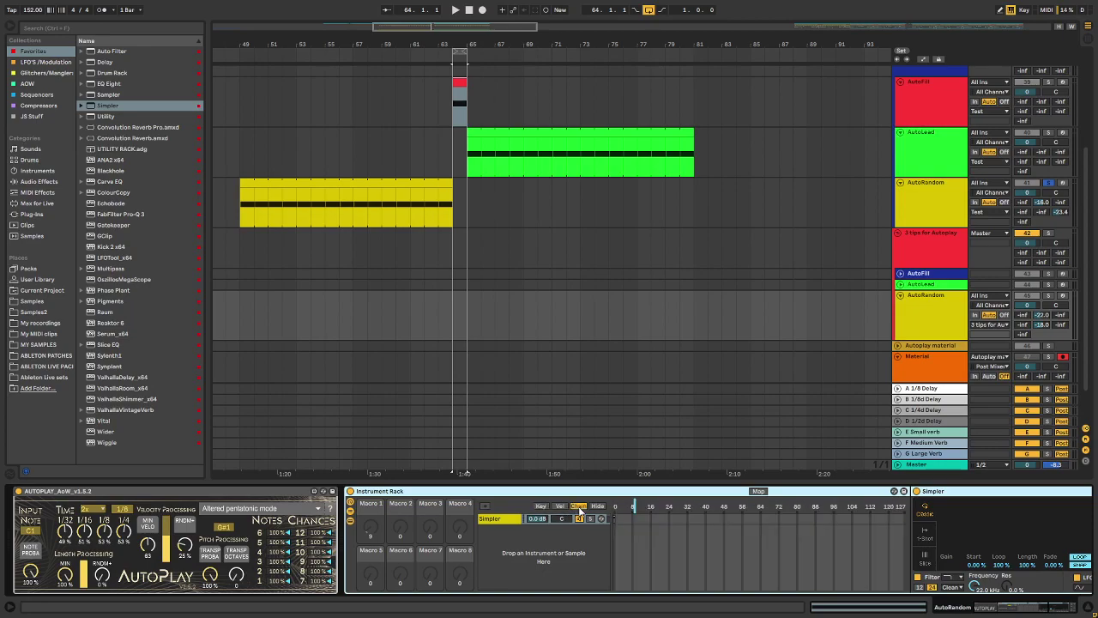
left_click(503, 521)
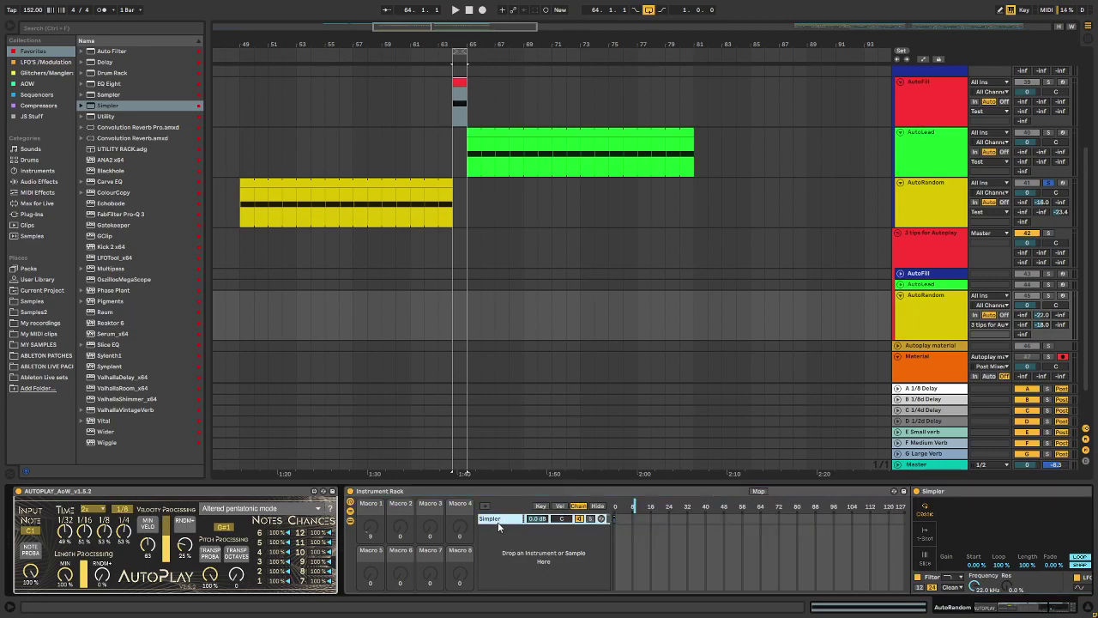
Step: Duplicate the Simpler chain in the Instrument Rack until there are six chains
key("ctrl+d")
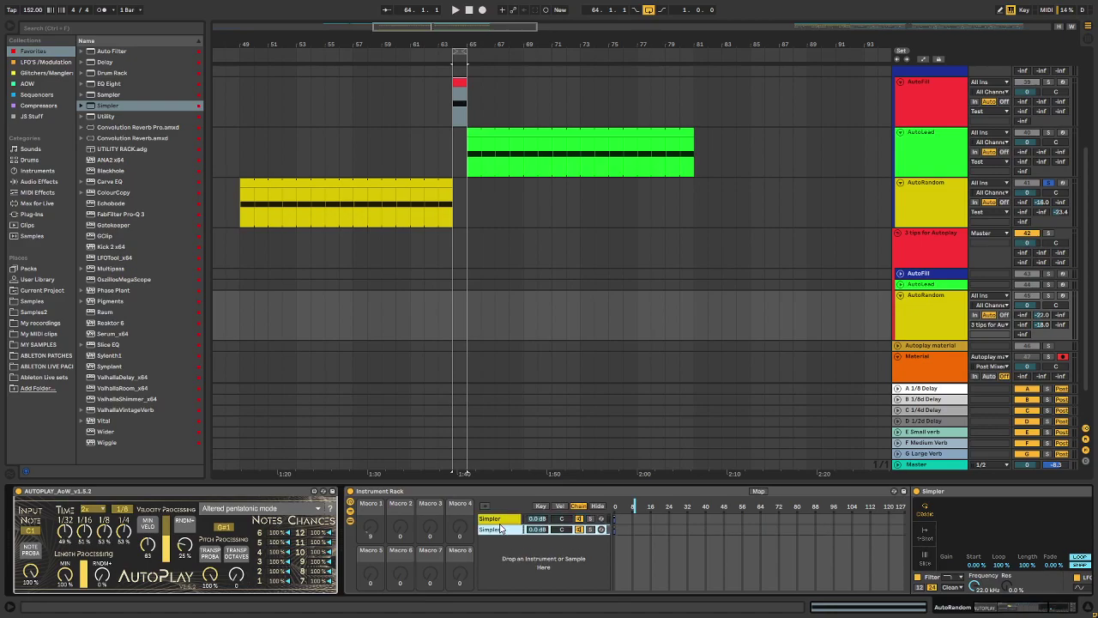
key("ctrl+d")
key("ctrl+d")
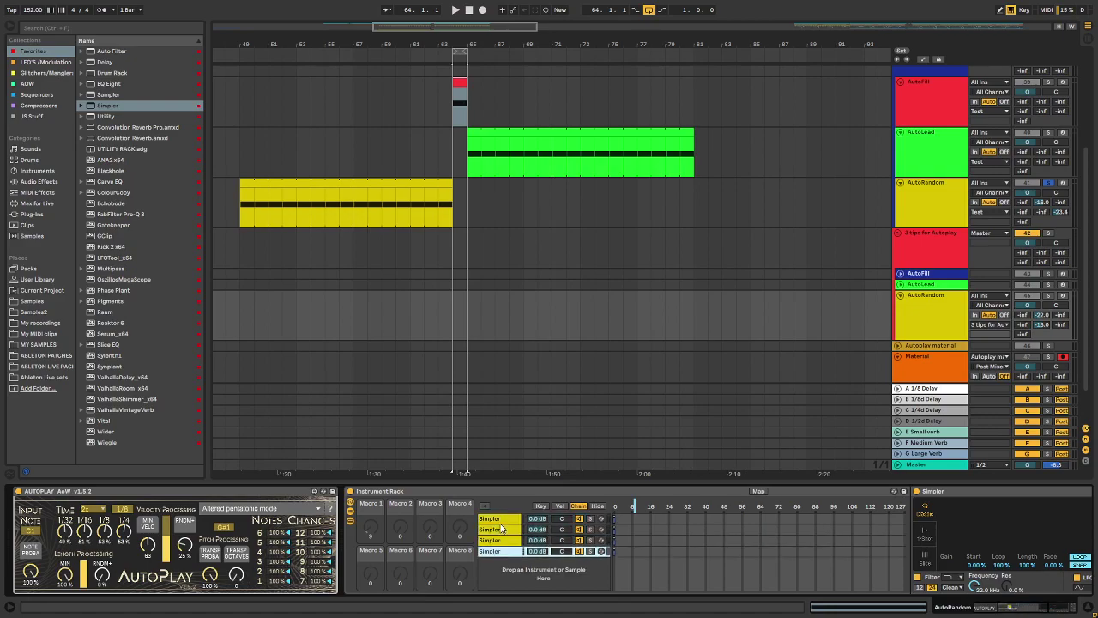
key("ctrl+d")
key("ctrl+d")
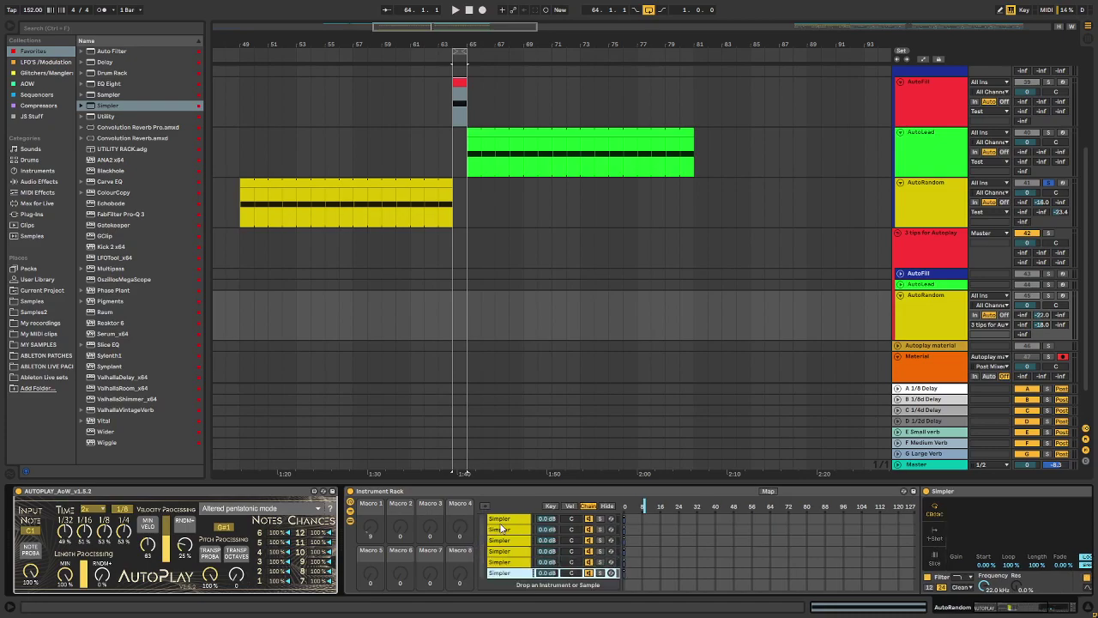
Step: Extend the zones of all six Simpler chains to the full 0–127 range and distribute the ranges equally
left_click(504, 522)
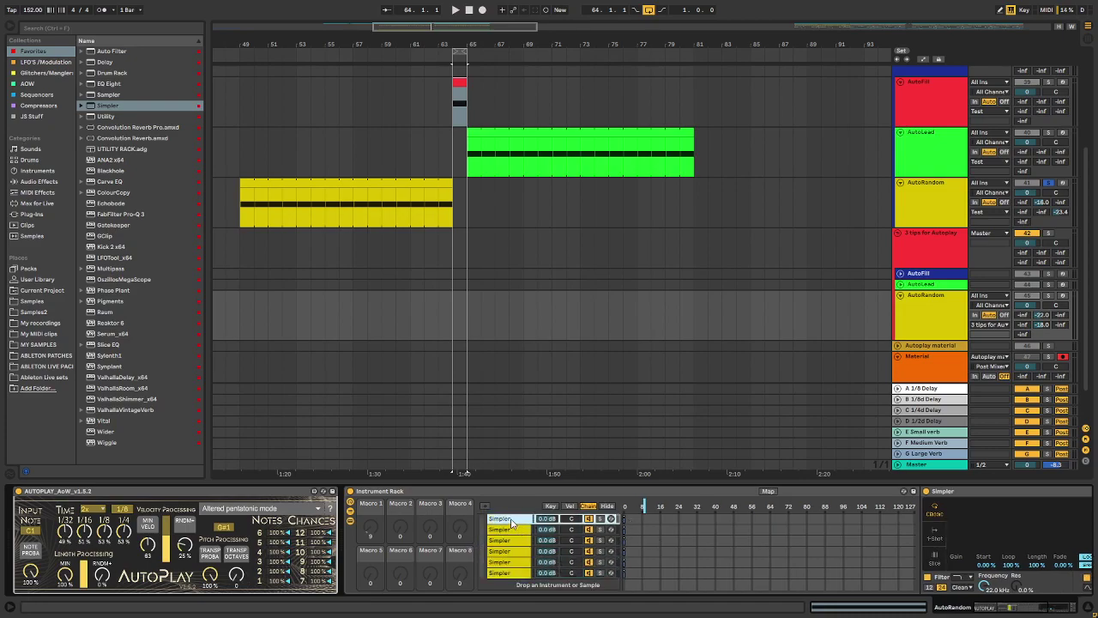
left_click(504, 575, "shift")
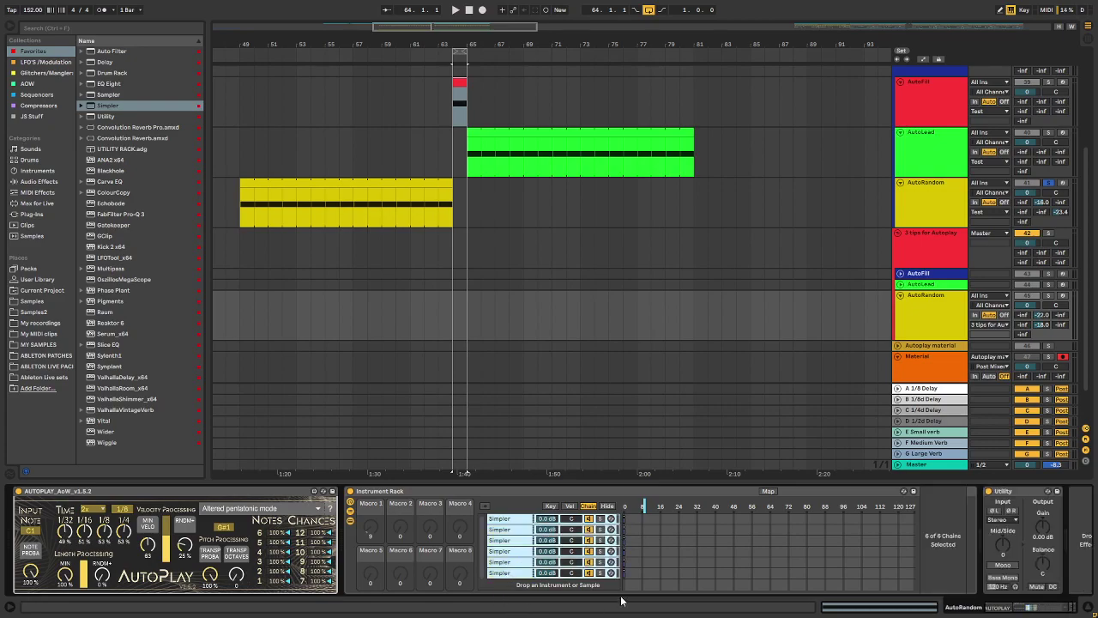
left_click_drag(627, 520, 922, 529)
right_click(791, 535)
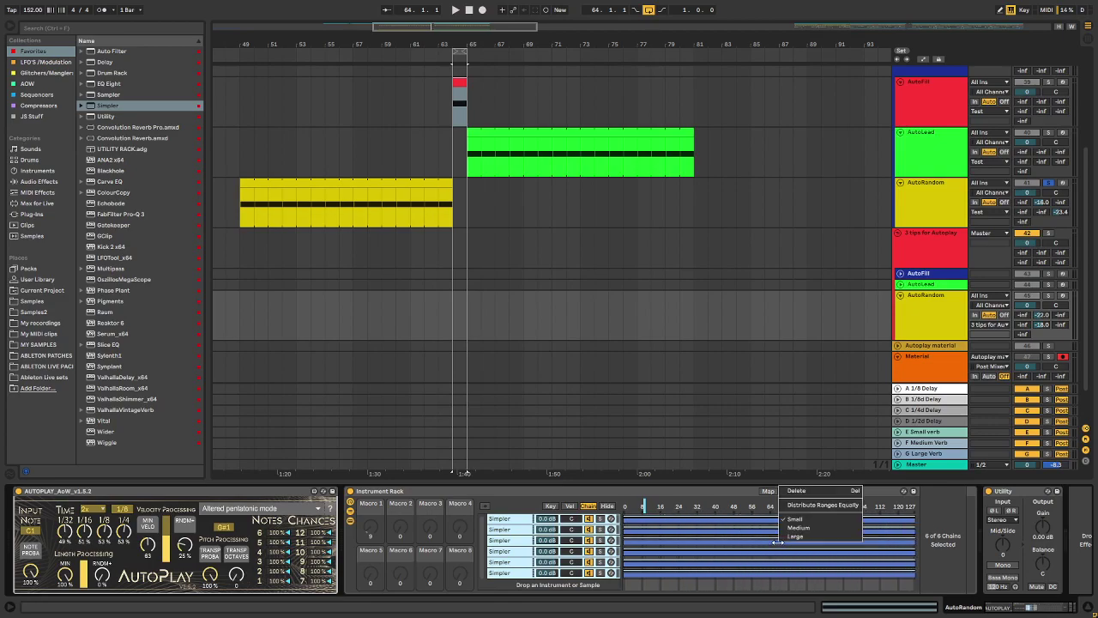
left_click(810, 508)
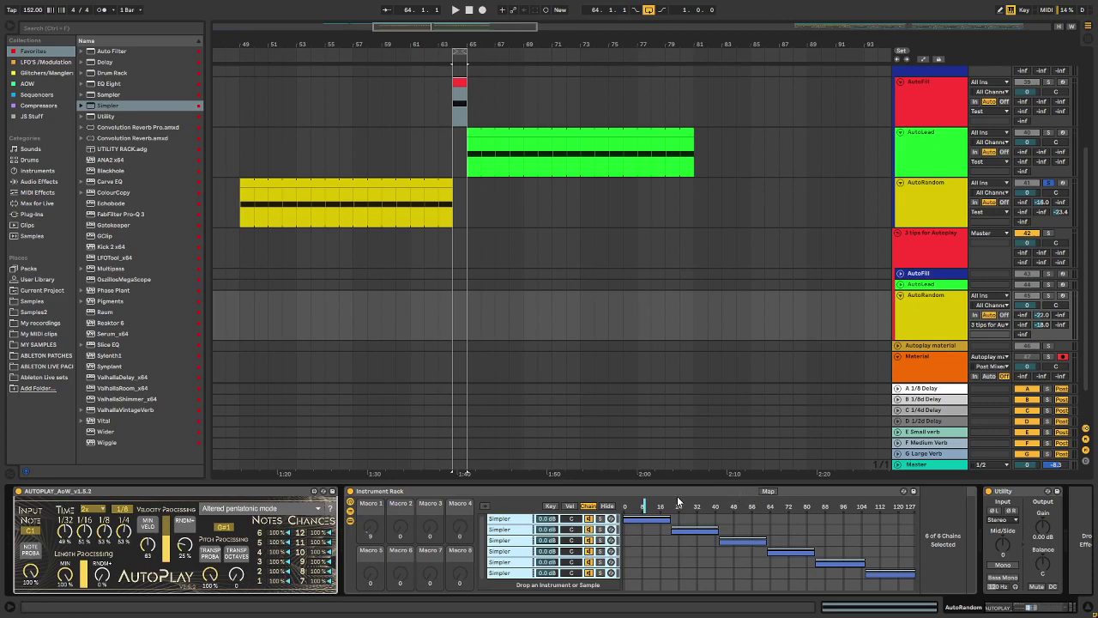
Step: Map the rack's chain selector to the first macro, set that macro to 50, and select the first Simpler chain
mouse_move(645, 506)
left_mouse_down()
mouse_move(833, 506)
mouse_move(711, 507)
mouse_move(726, 508)
left_mouse_up()
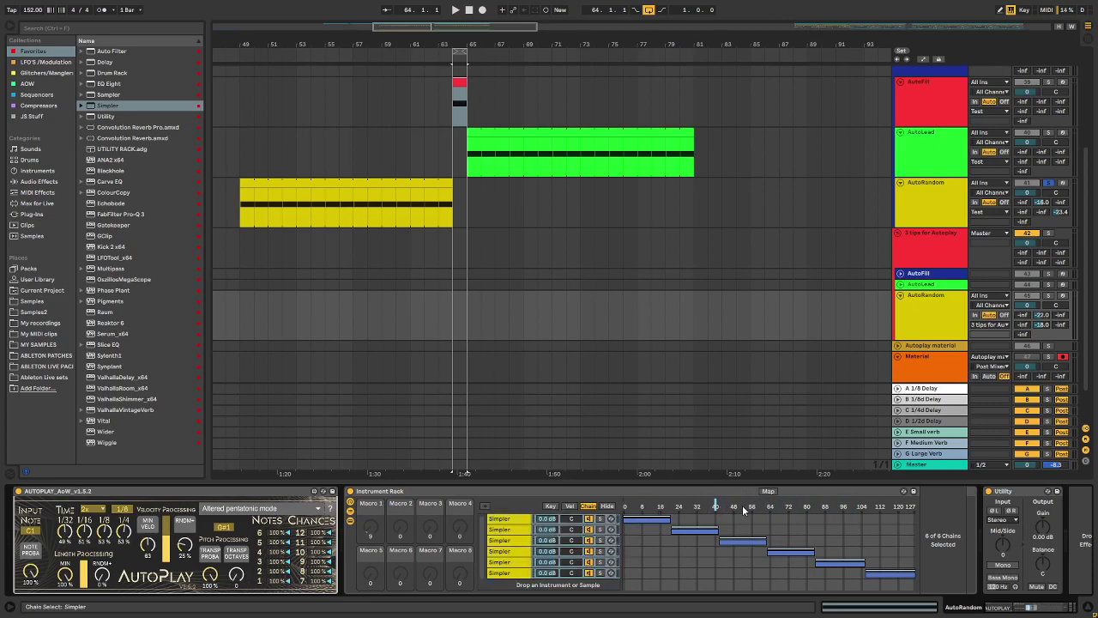
left_click(770, 492)
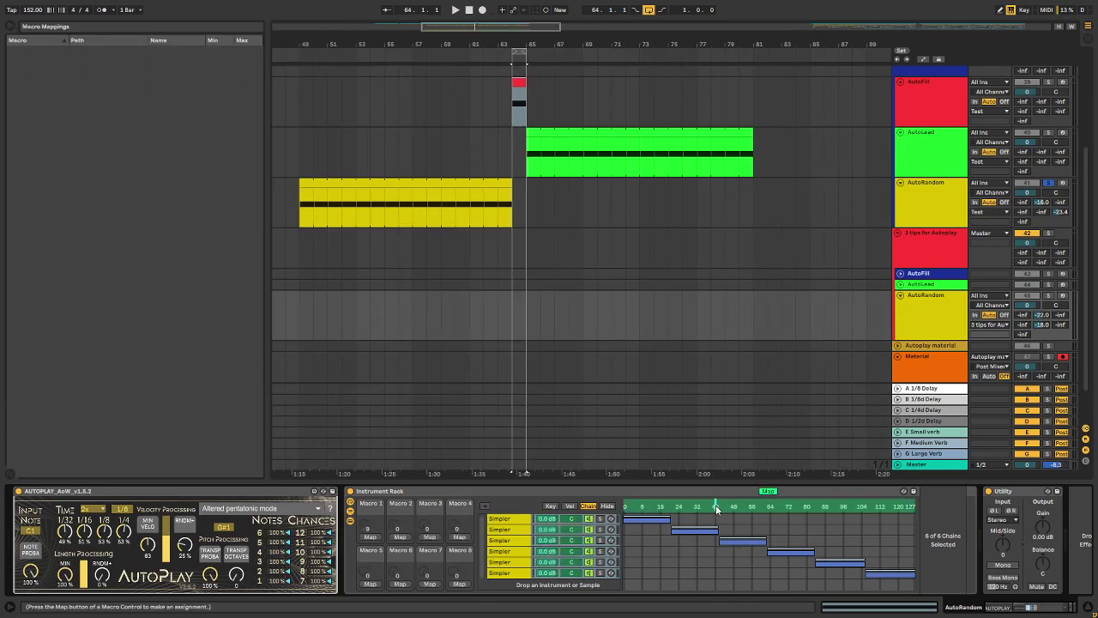
left_click(370, 537)
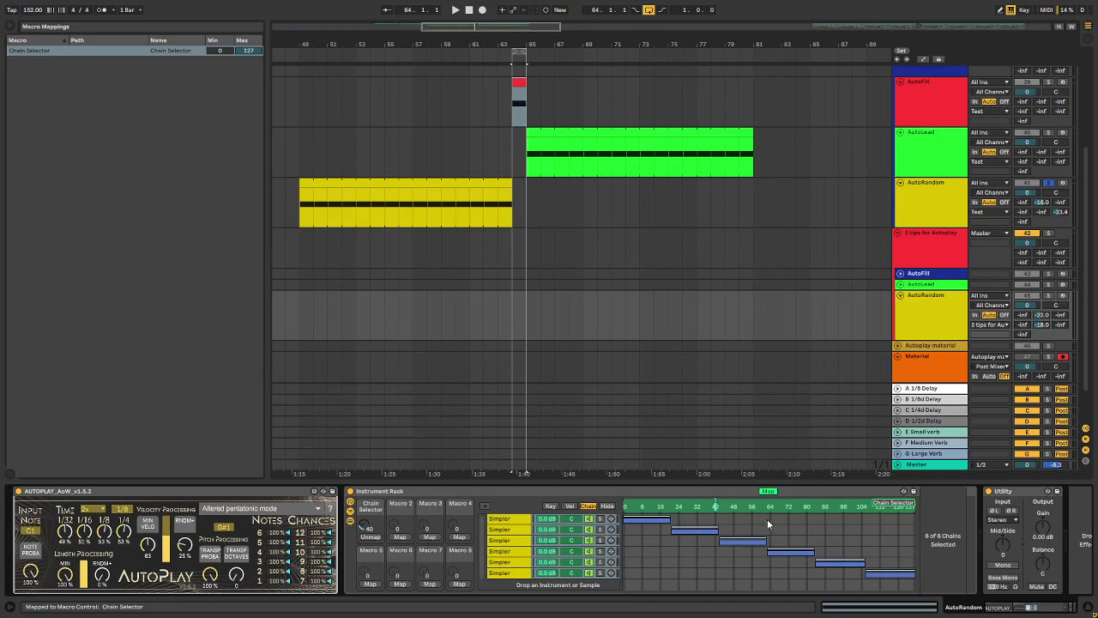
left_click(769, 492)
mouse_move(366, 530)
left_mouse_down()
mouse_move(366, 476)
mouse_move(366, 521)
left_mouse_up()
left_click(515, 519)
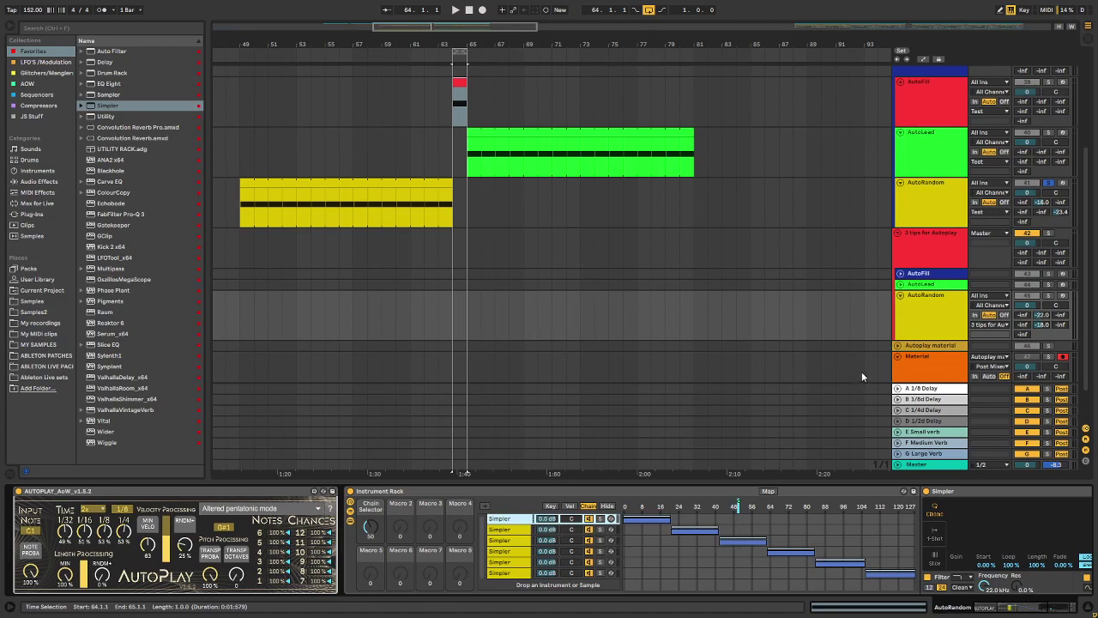
Step: Switch to Session View and open the first percussion clip on the Autoplay material track
scroll(618, 318, "down", 2)
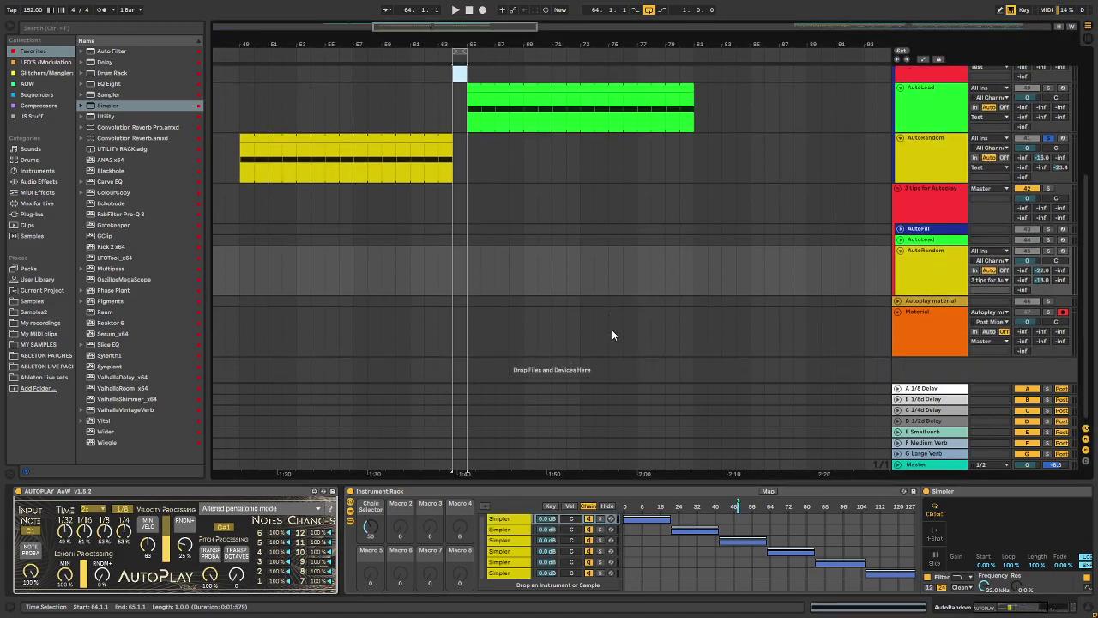
left_click(911, 269)
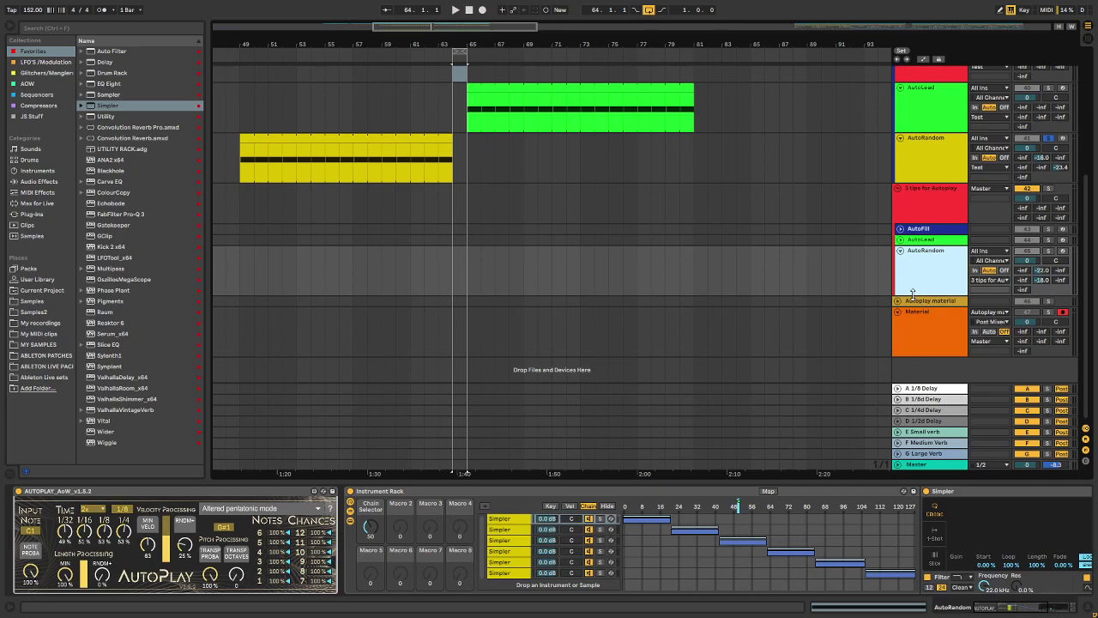
key("Tab")
left_click(892, 31)
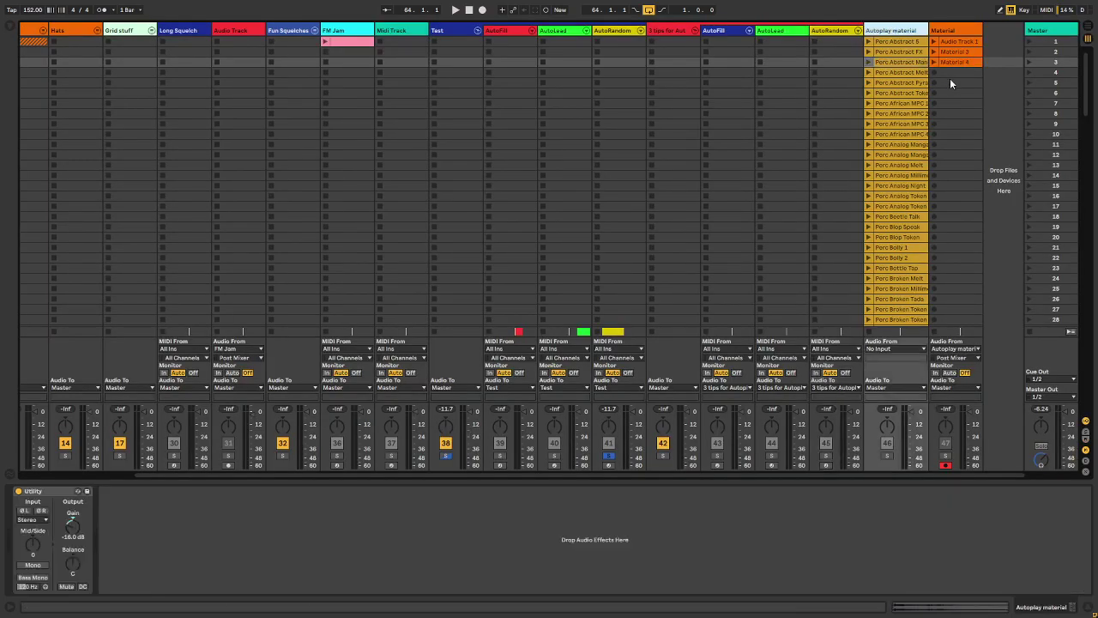
left_click(888, 41)
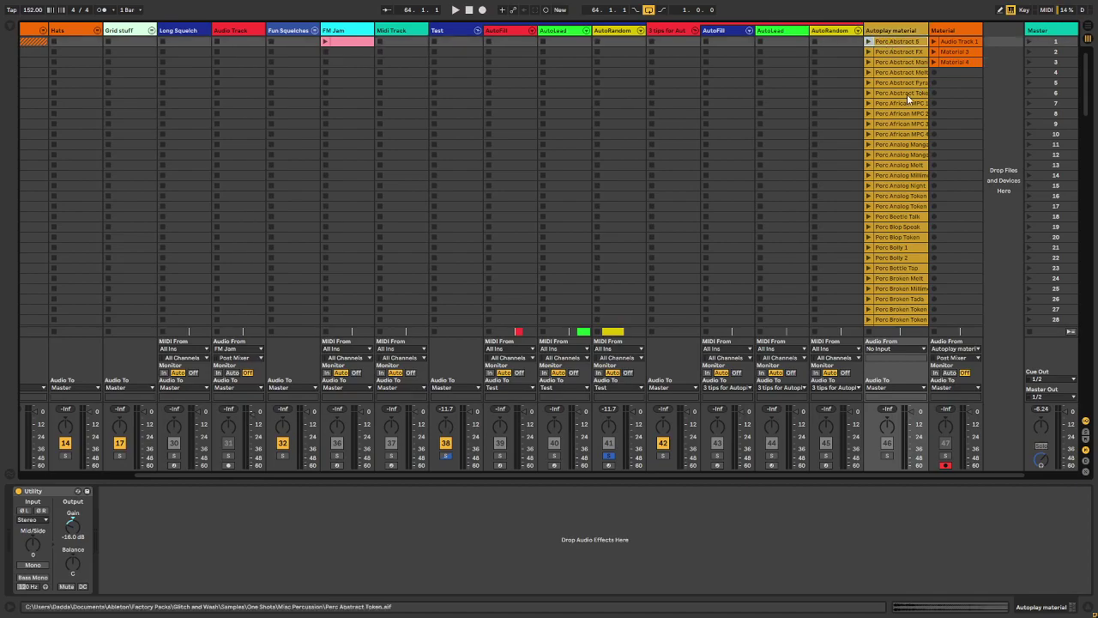
double_click(892, 44)
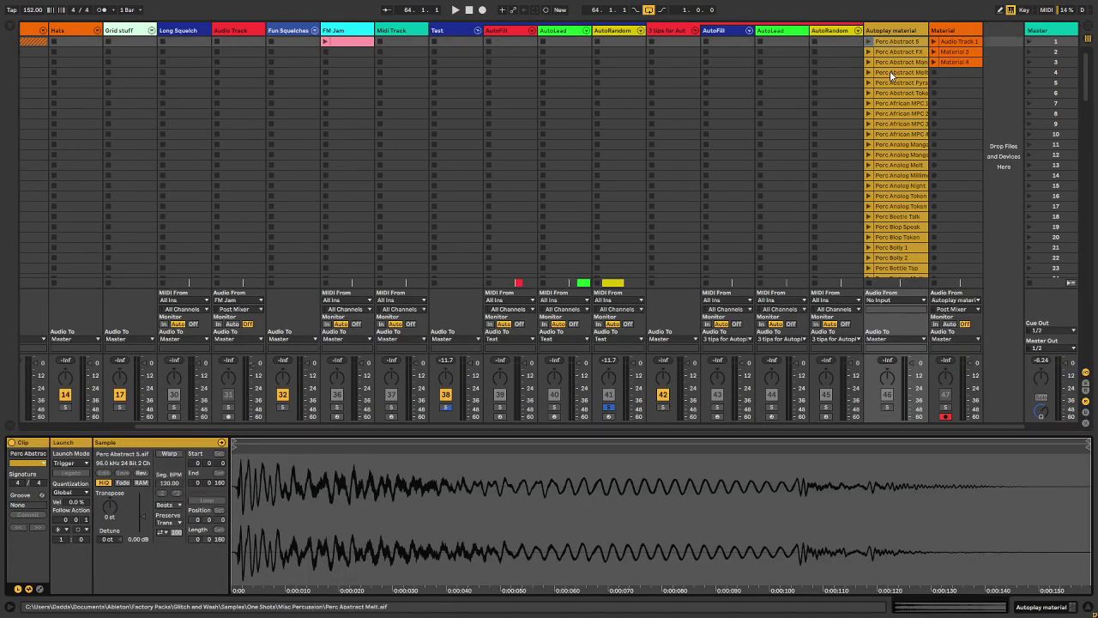
Step: Select all clips on the Autoplay material track, from the first one down to Perc Wood
scroll(949, 132, "down", 3)
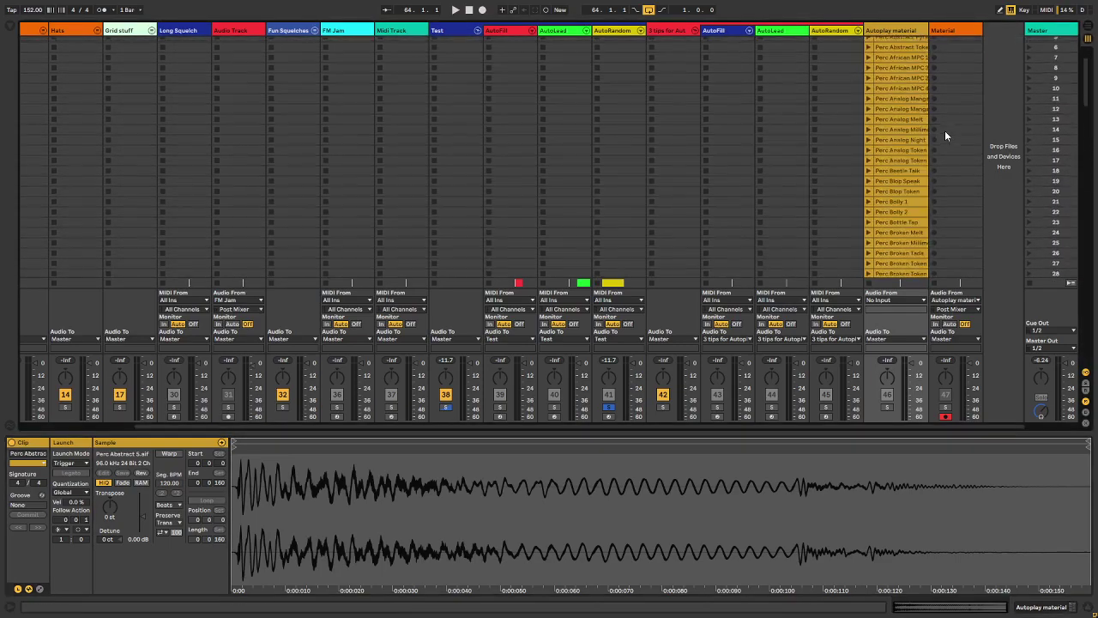
scroll(945, 131, "up", 3)
left_click_drag(1085, 85, 1086, 192)
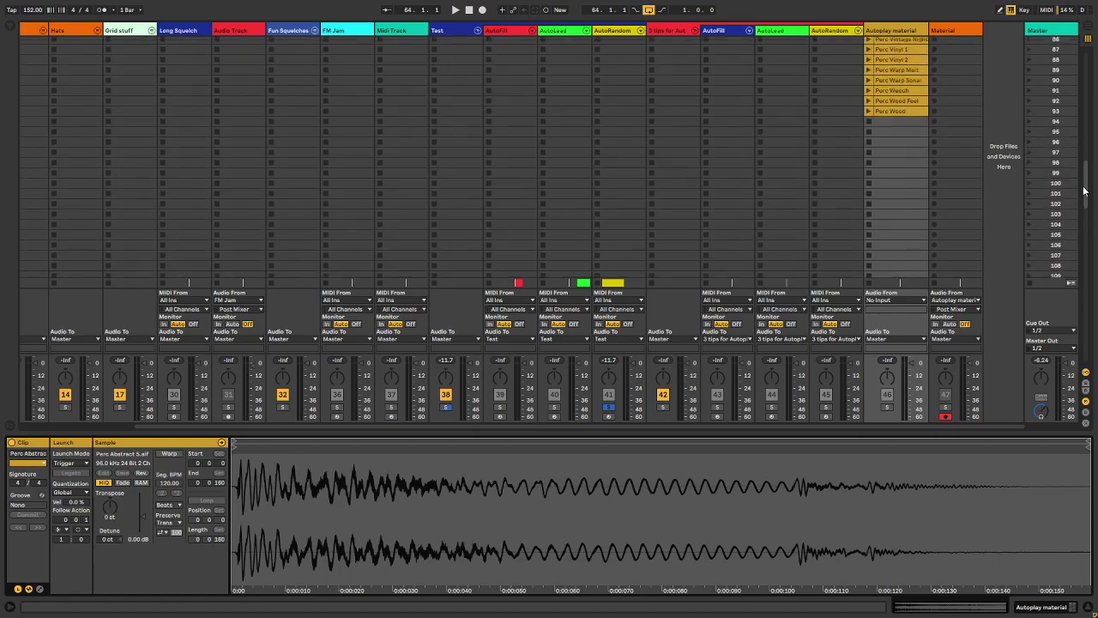
left_click(891, 110, "shift")
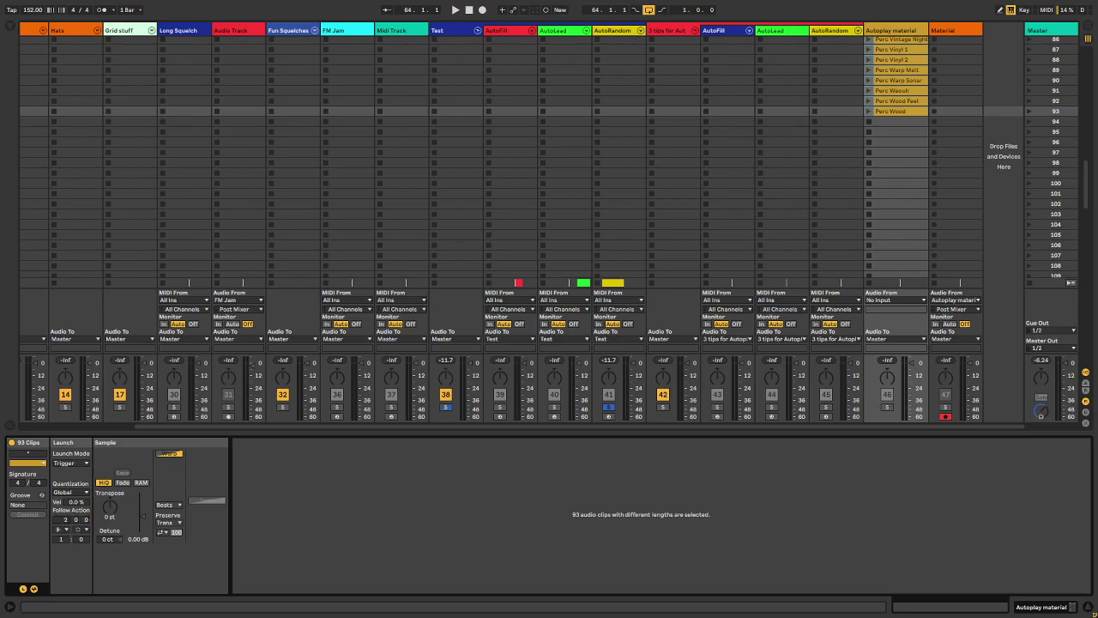
Step: Set the selected clips' follow action time to 0 0 1, with Any as the first action and Other as the second
left_click_drag(75, 522, 87, 515)
left_click_drag(66, 520, 67, 545)
left_click(62, 531)
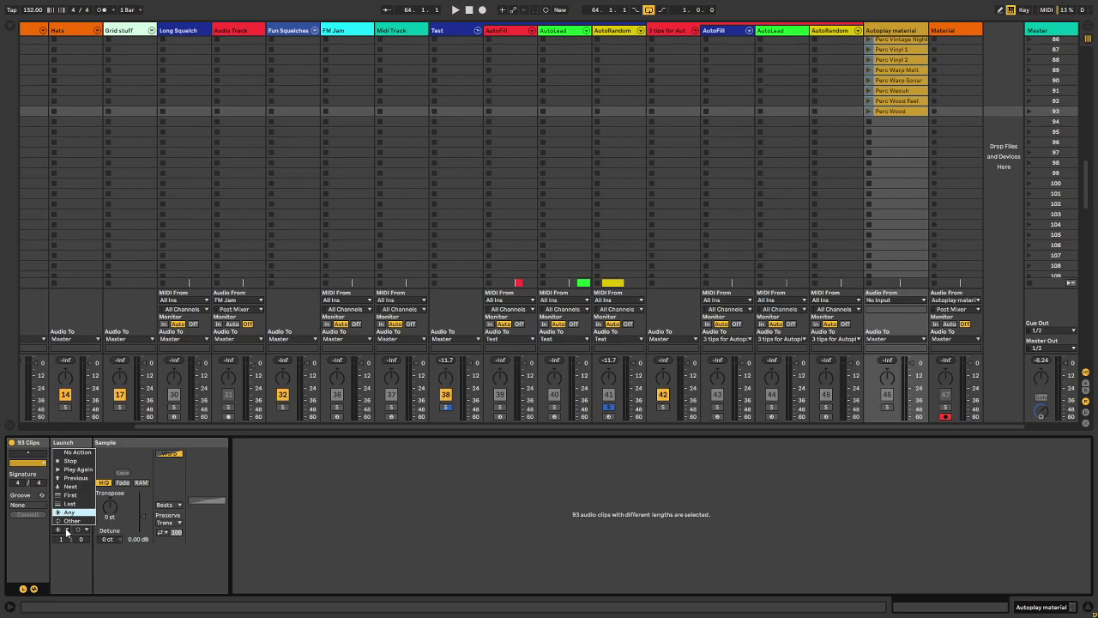
left_click(86, 531)
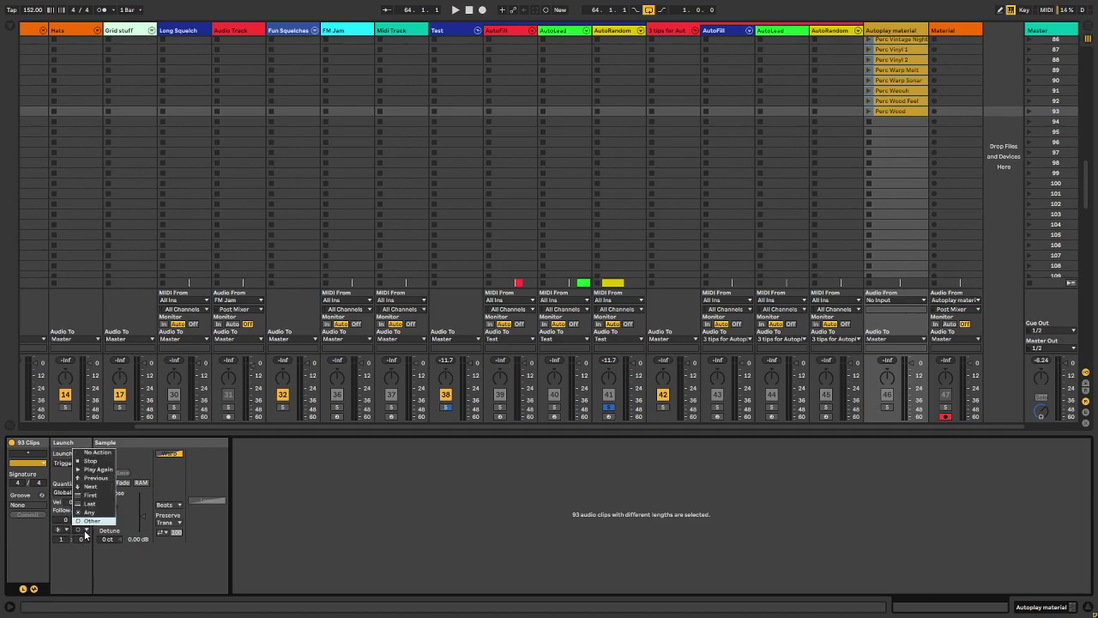
left_click(68, 531)
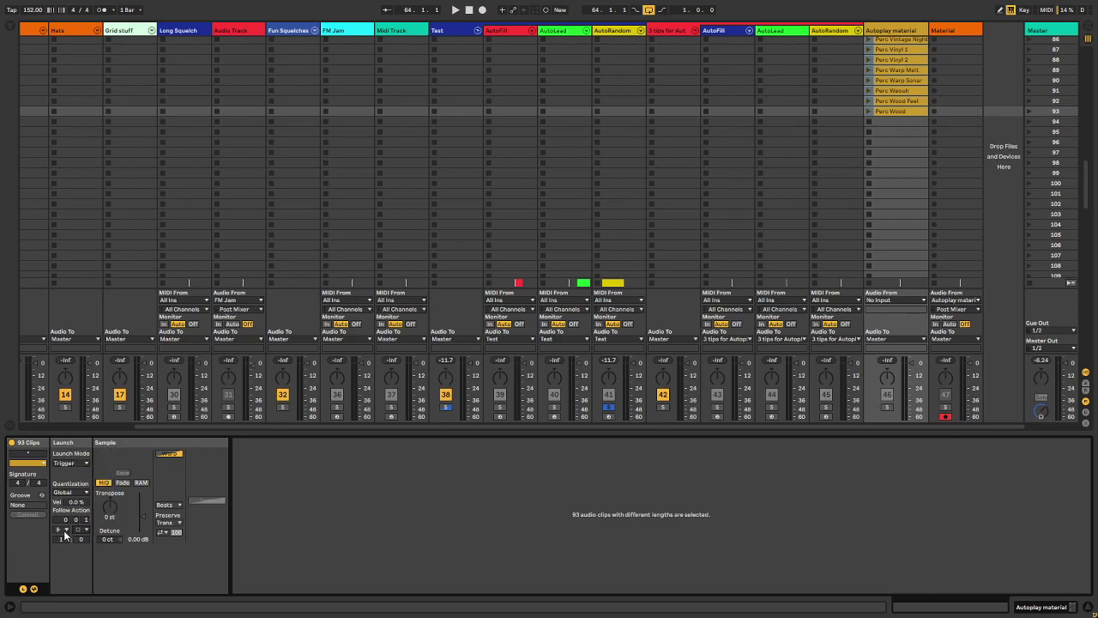
left_click(82, 532)
left_click(92, 521)
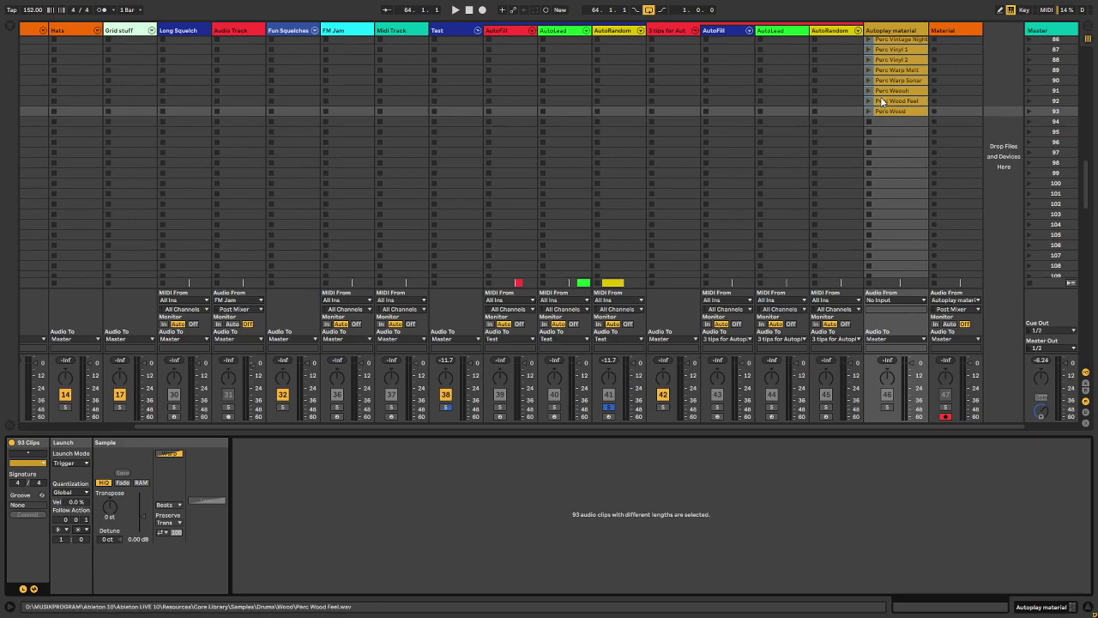
left_click(87, 530)
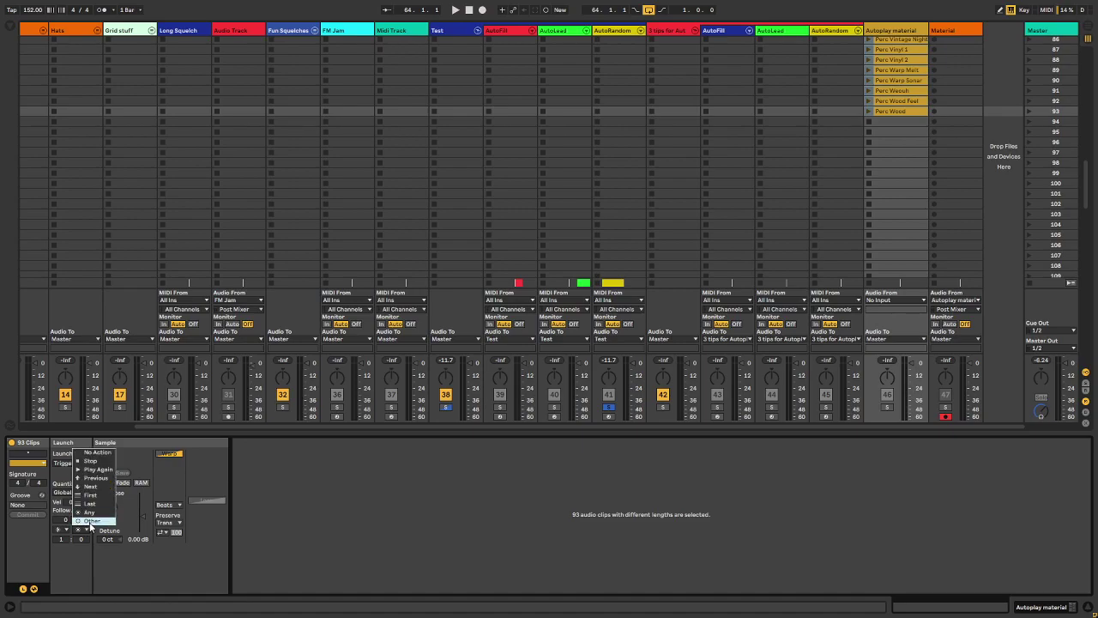
left_click(90, 521)
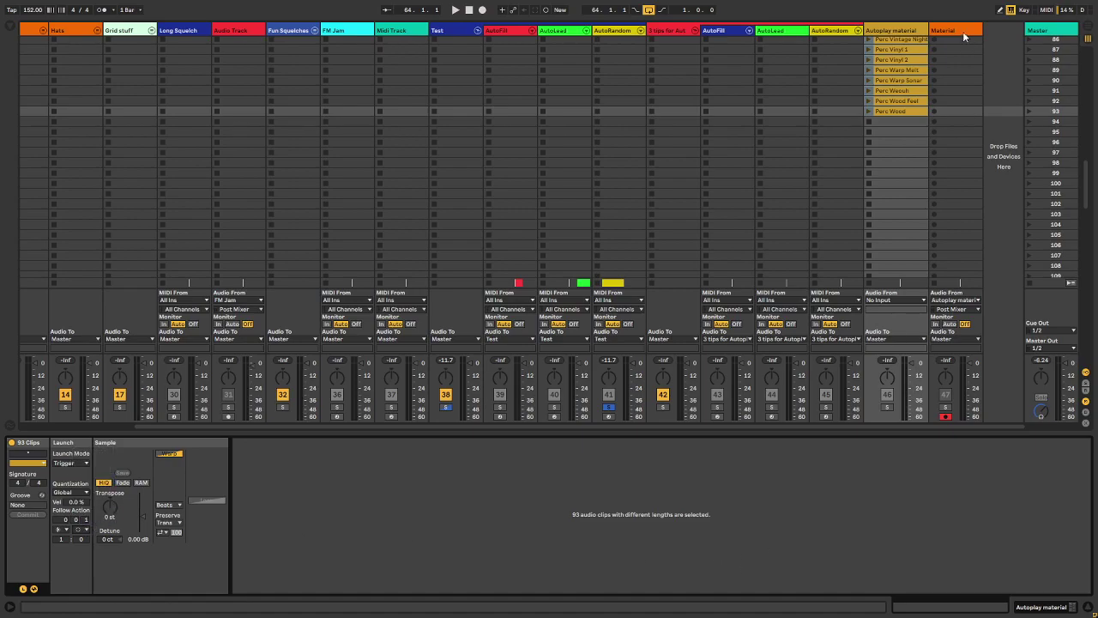
Step: Solo the Autoplay material track, start recording in the Material track's fourth slot, and launch the fifth percussion clip so the randomly triggered clips are captured
scroll(902, 158, "up", 12)
scroll(903, 198, "up", 17)
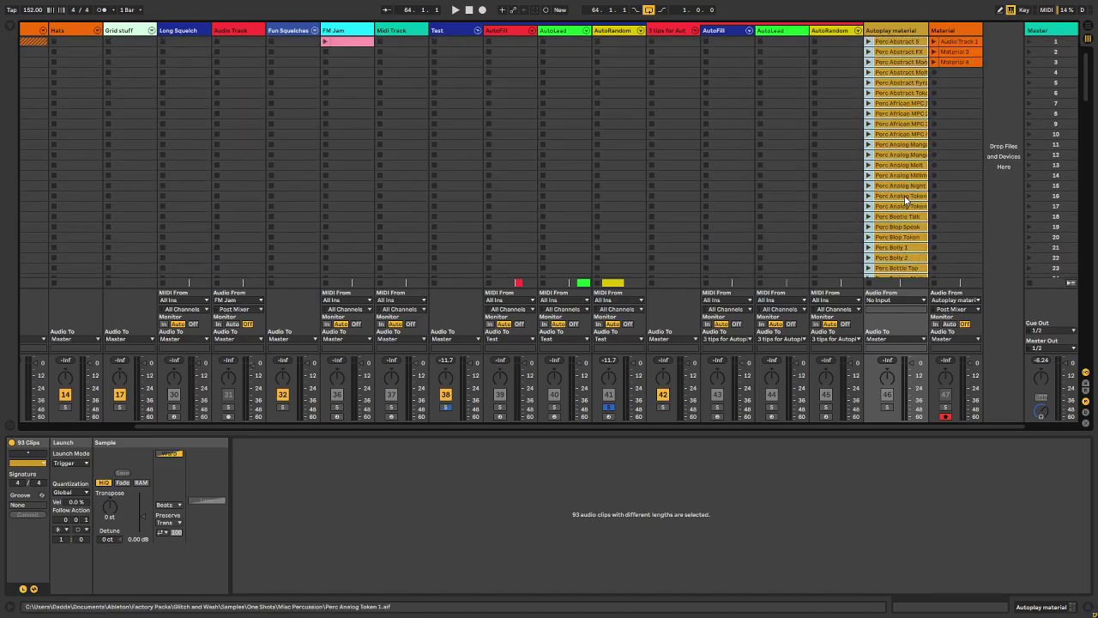
left_click(888, 407)
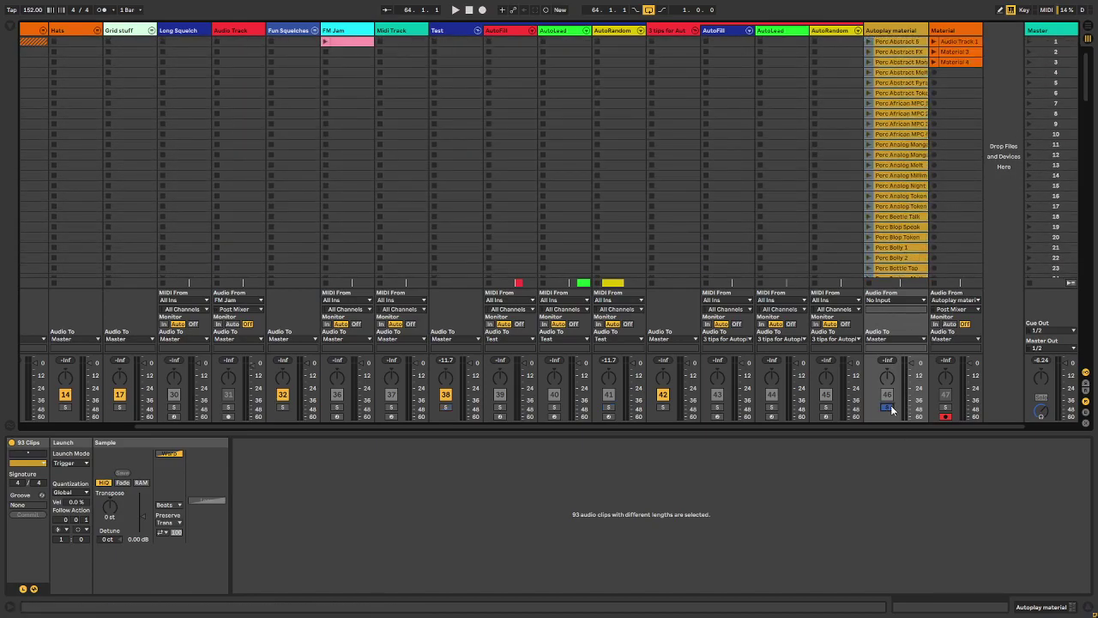
left_click(934, 74)
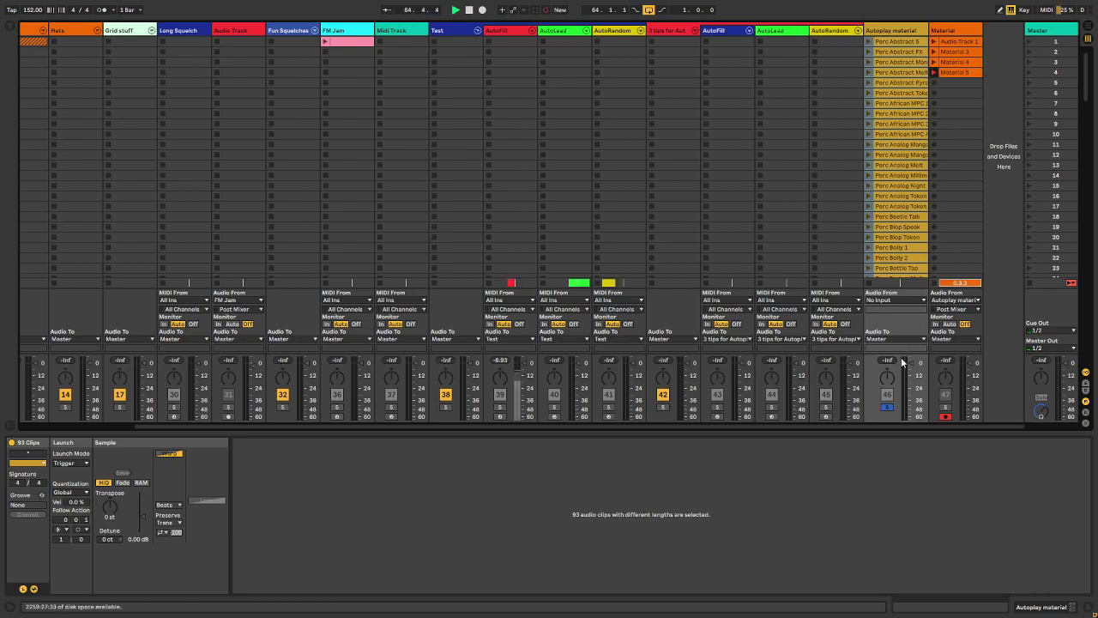
left_click(868, 82)
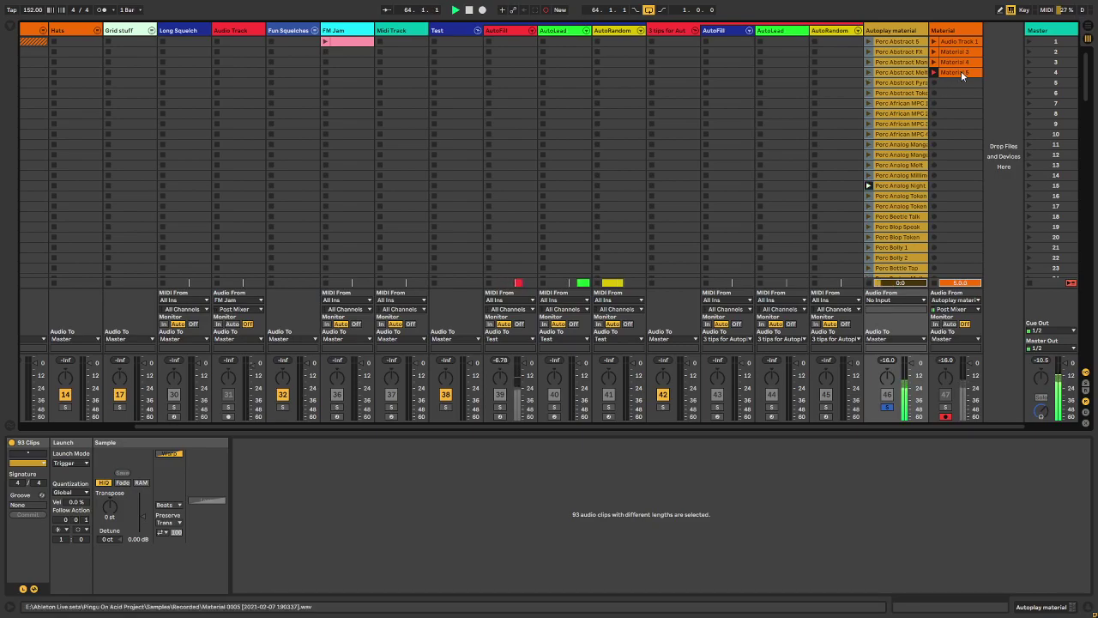
scroll(890, 175, "down", 3)
scroll(891, 169, "up", 3)
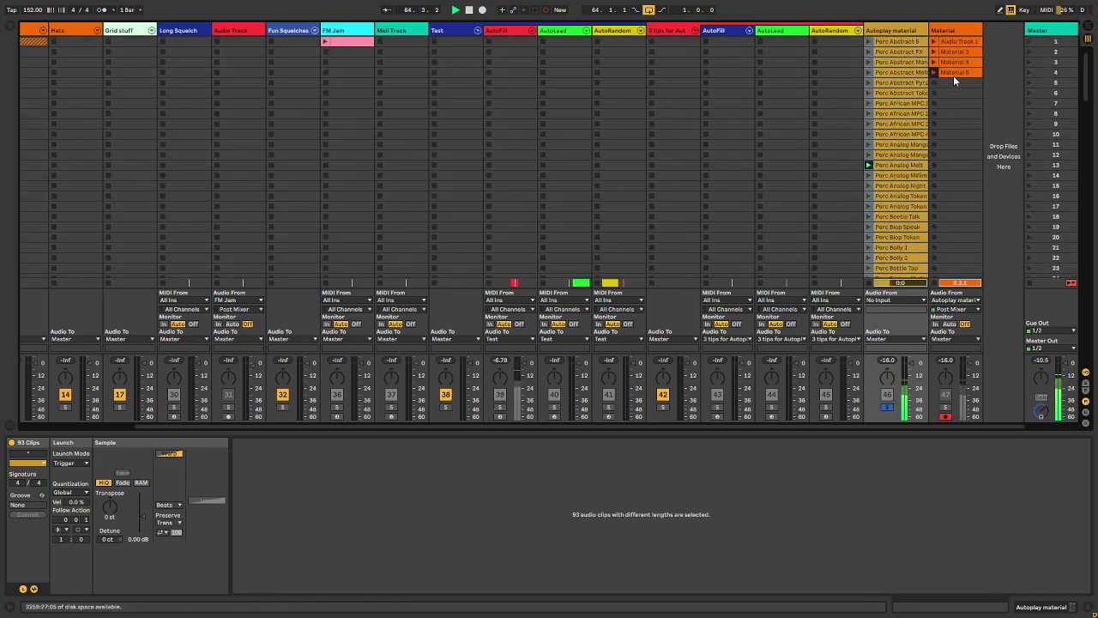
Step: Place the recorded Material 5 clip on the Arrangement's Material track at bar 65, with its first three silent bars removed
left_click(954, 74)
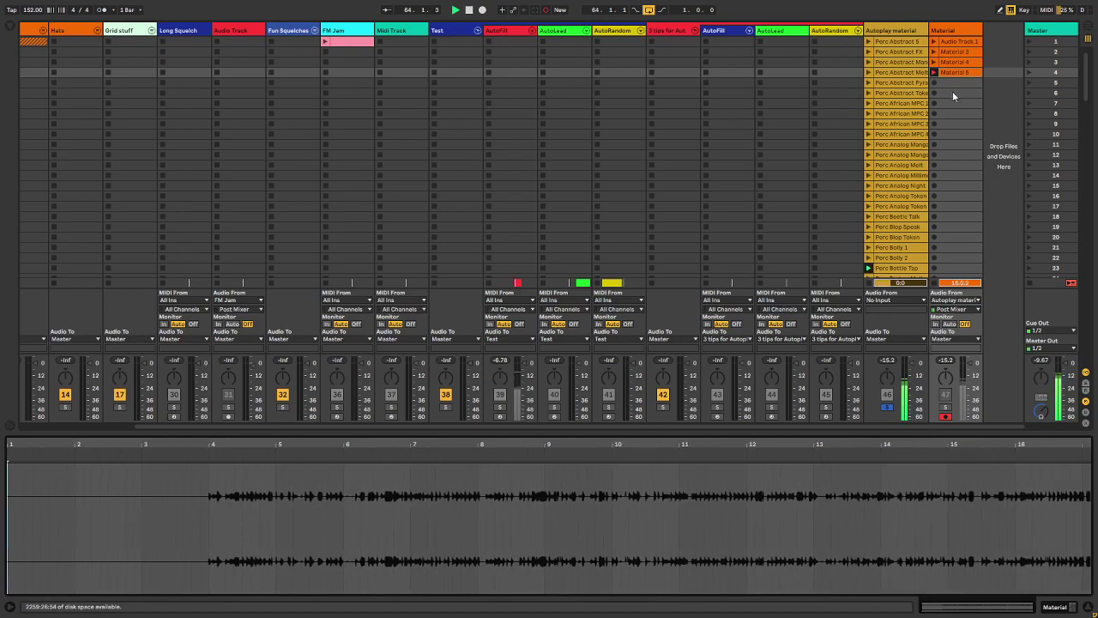
key("Tab")
left_click_drag(955, 73, 443, 282)
left_click(884, 55)
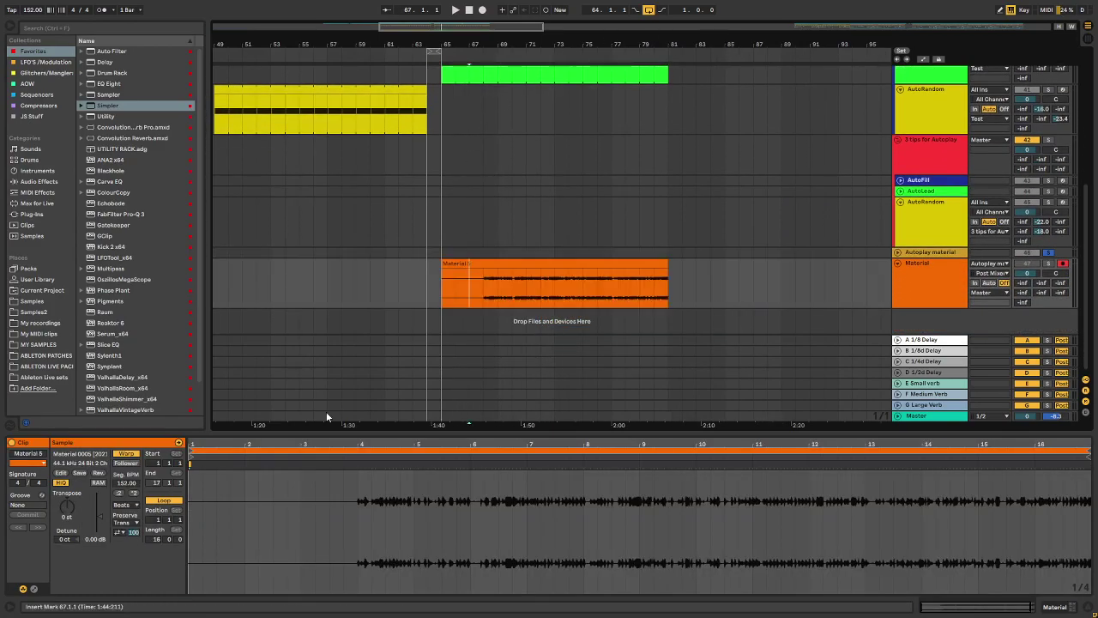
left_click_drag(442, 273, 457, 293)
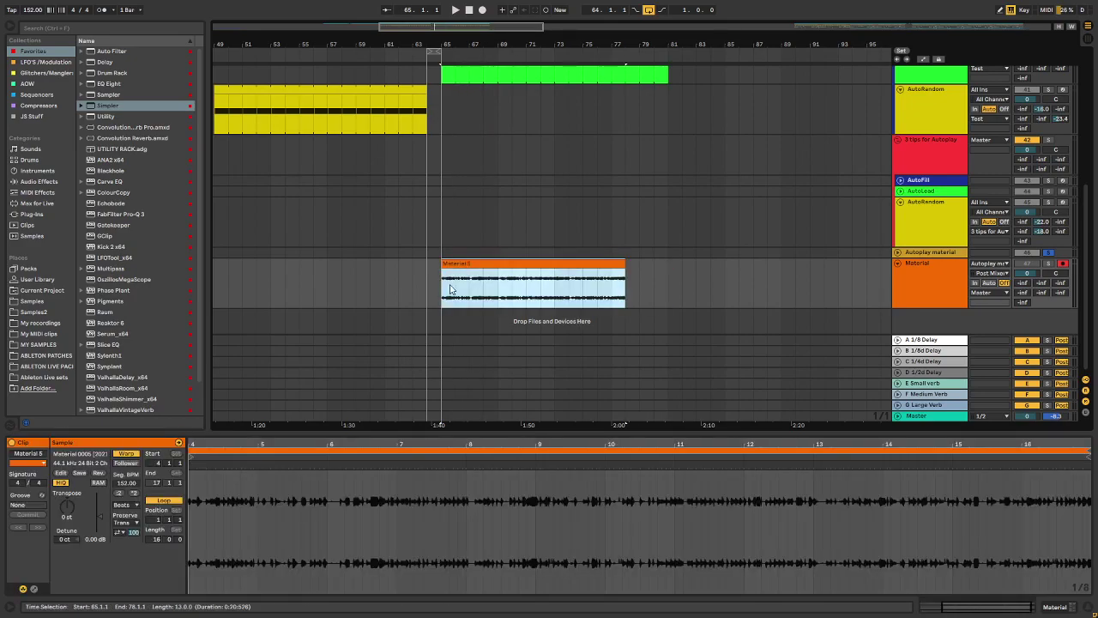
Step: Split the Material 5 clip on the Arrangement's Material track at every bar line from bar 66 to bar 77
left_click(457, 293)
key("ctrl+e")
left_click(473, 293)
key("ctrl+e")
left_click(486, 292)
key("ctrl+e")
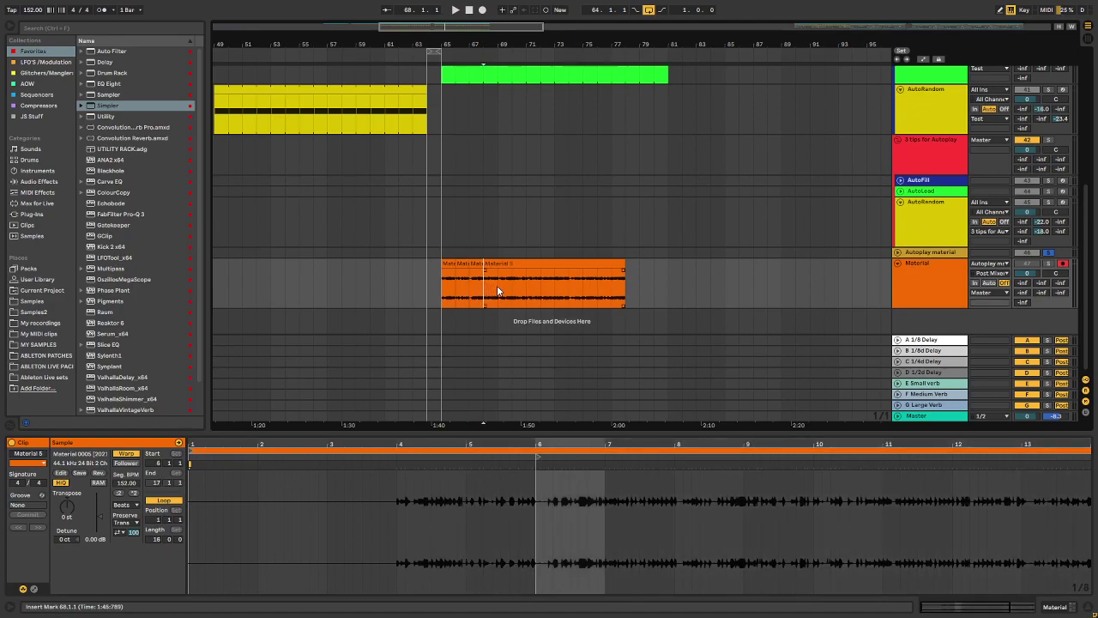
left_click(499, 291)
key("ctrl+e")
left_click(514, 289)
key("ctrl+e")
left_click(529, 288)
key("ctrl+e")
left_click(544, 290)
key("ctrl+e")
left_click(559, 290)
key("ctrl+e")
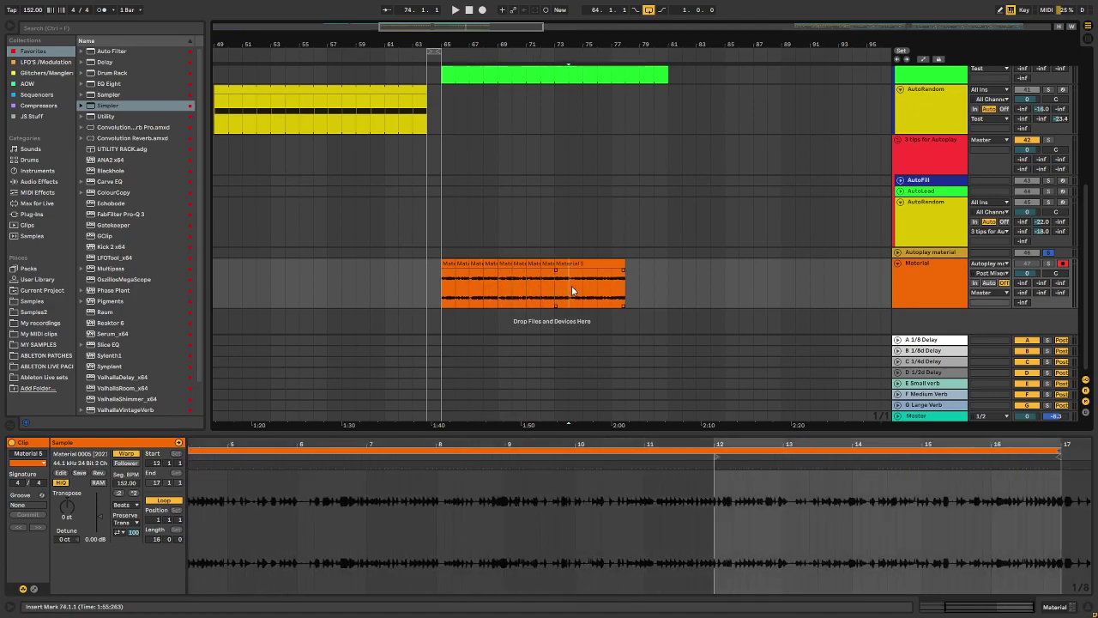
left_click(575, 291)
key("ctrl+e")
left_click(590, 288)
key("ctrl+e")
left_click(605, 286)
key("ctrl+e")
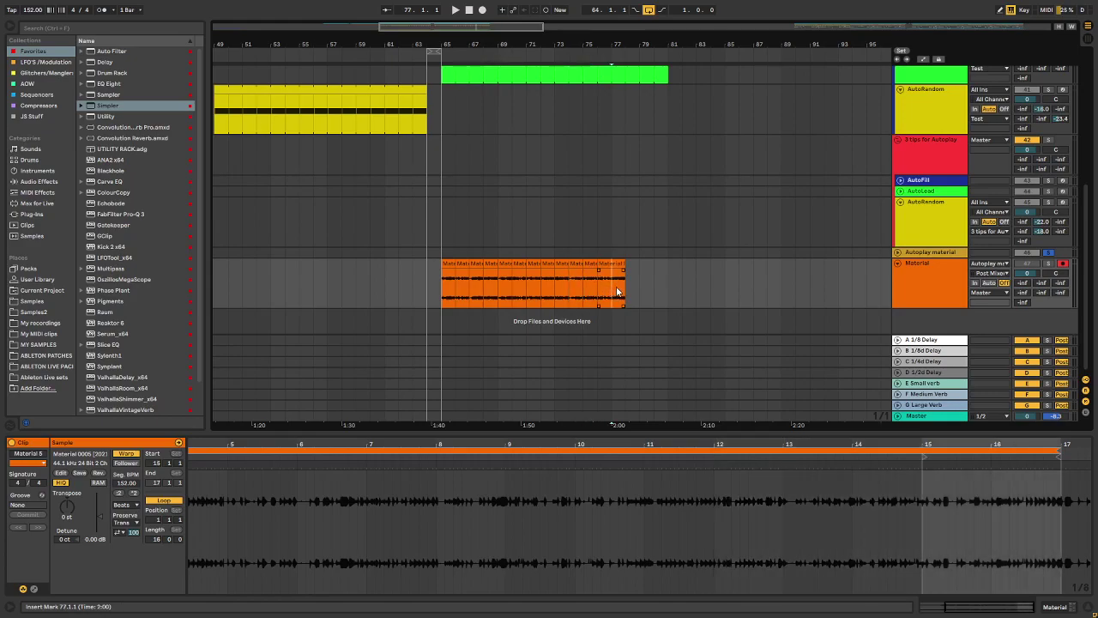
left_click(618, 289)
Step: Show the first Simpler chain of the lower AutoRandom track's rack, with AutoPlay folded and the chain zone editor hidden
left_click(951, 222)
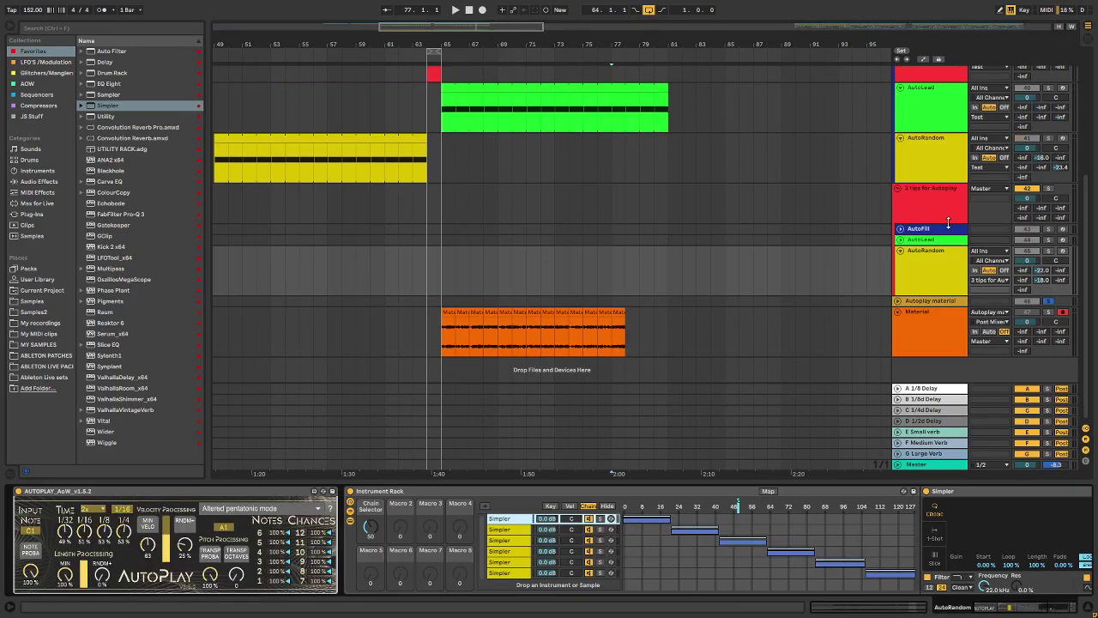
double_click(509, 522)
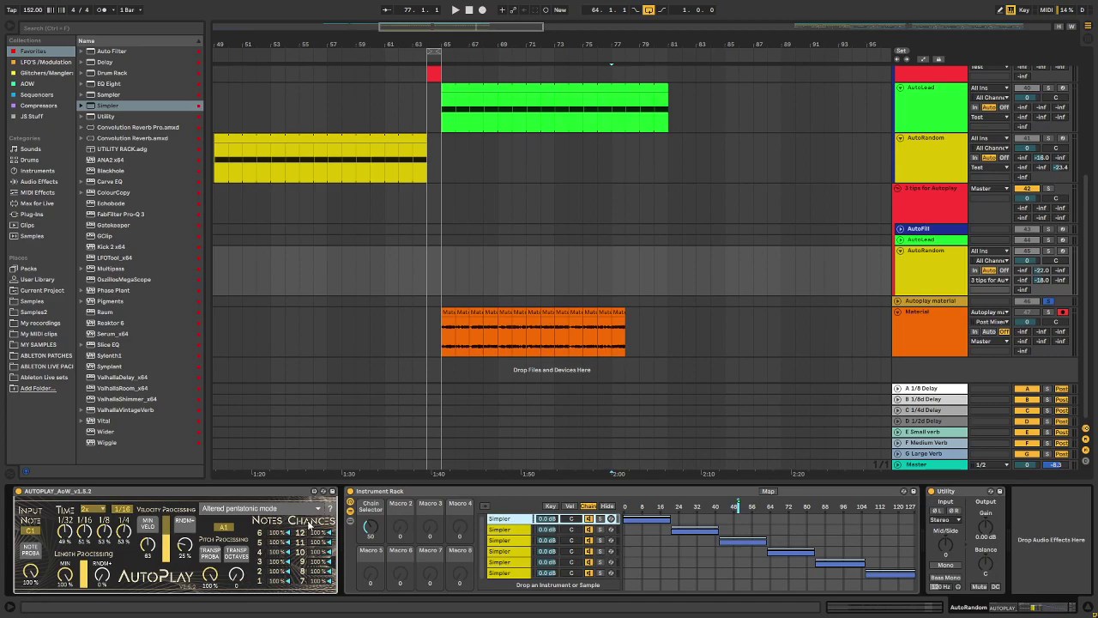
double_click(260, 493)
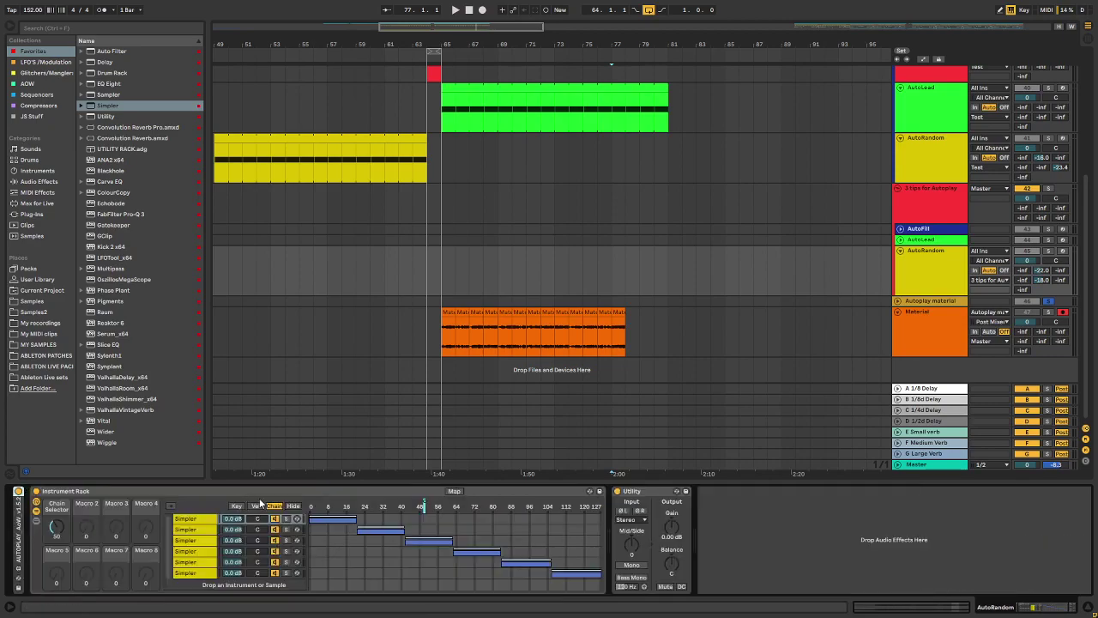
left_click(194, 520)
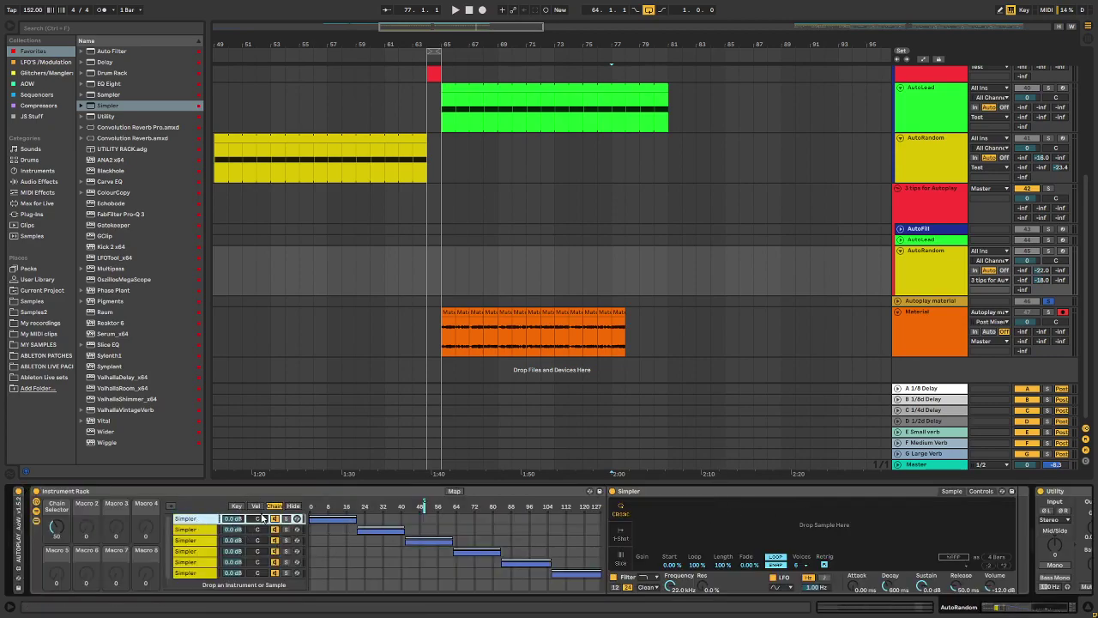
left_click(37, 513)
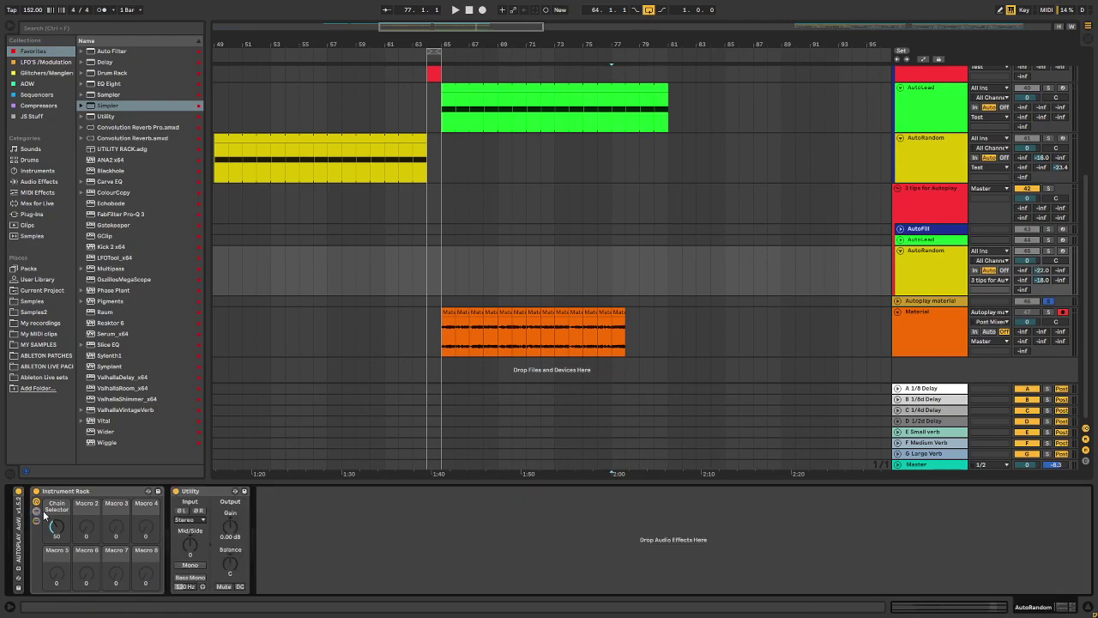
left_click(37, 521)
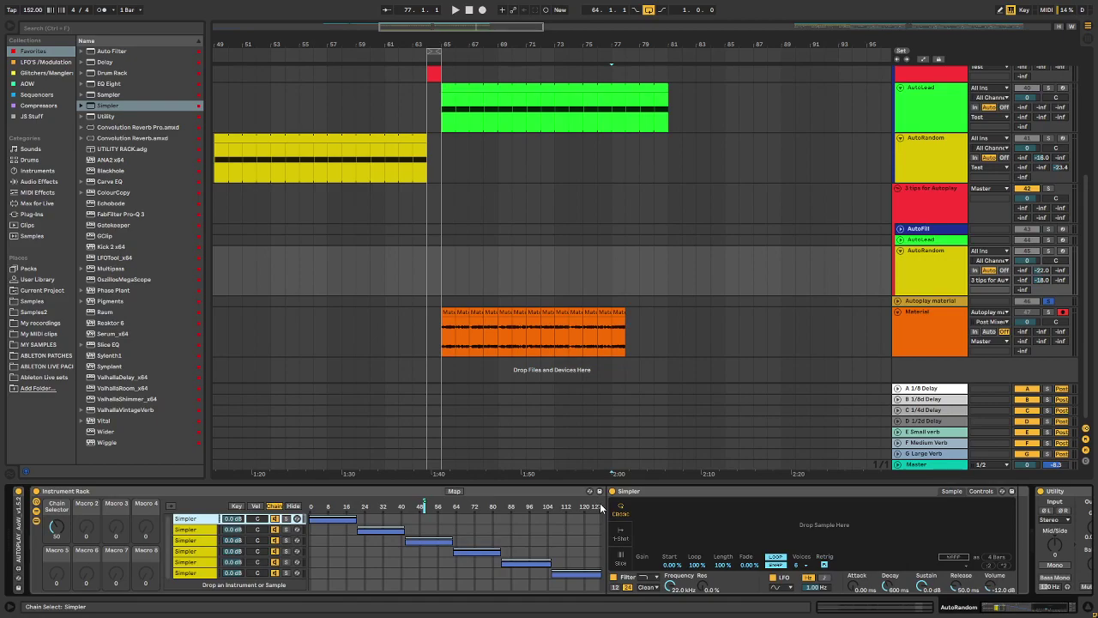
left_click(293, 506)
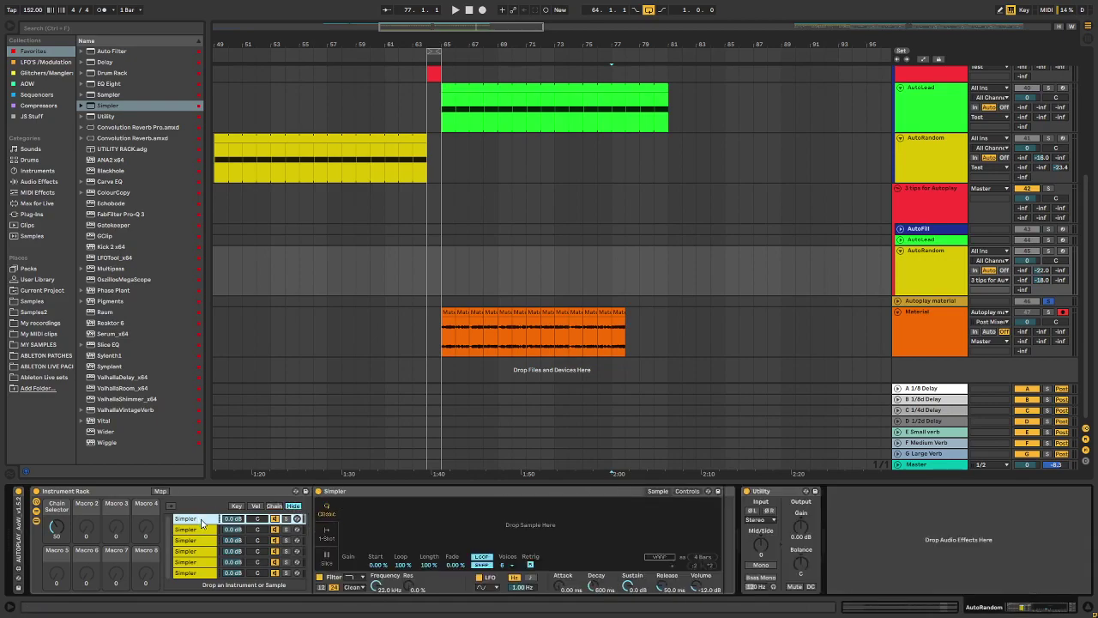
left_click(476, 317)
left_click(493, 317)
left_click(850, 285)
left_click_drag(495, 316, 442, 520)
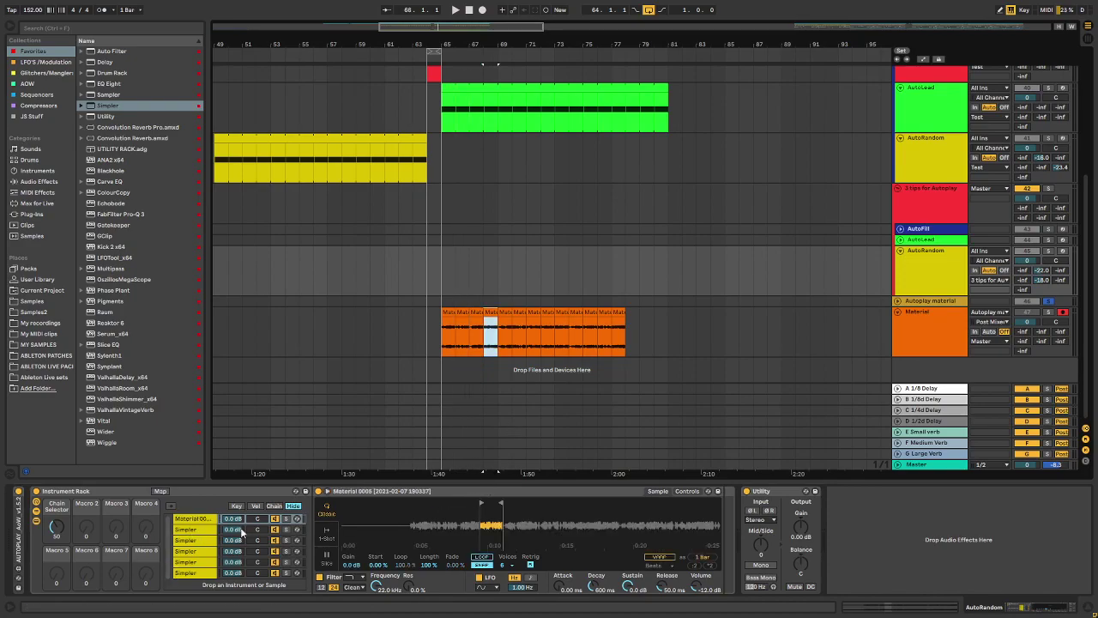
right_click(504, 375)
left_click(767, 330)
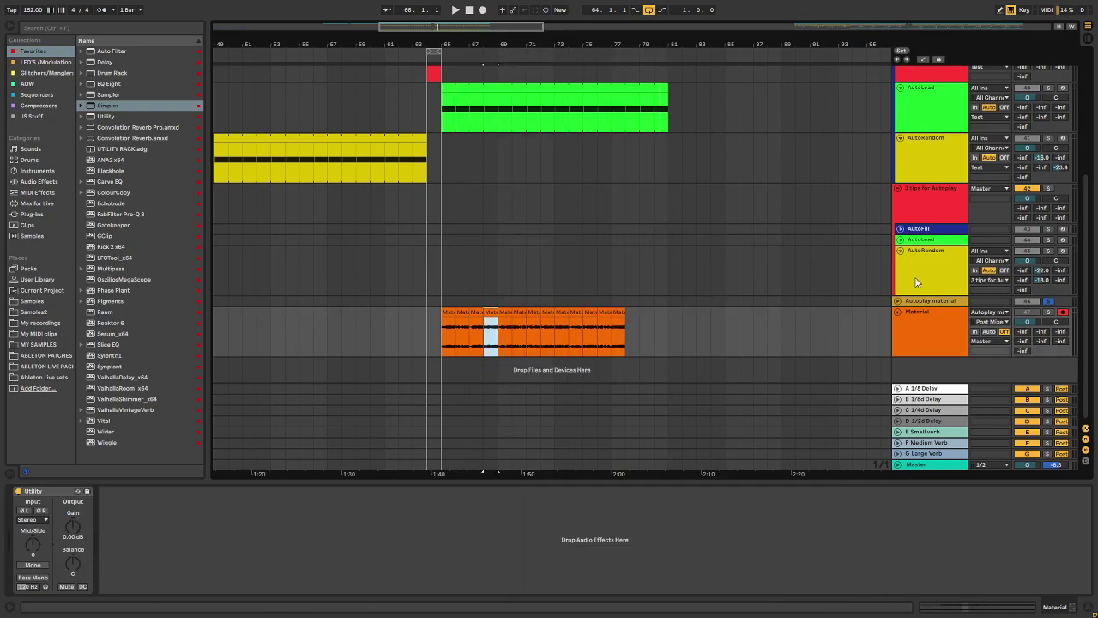
left_click(939, 277)
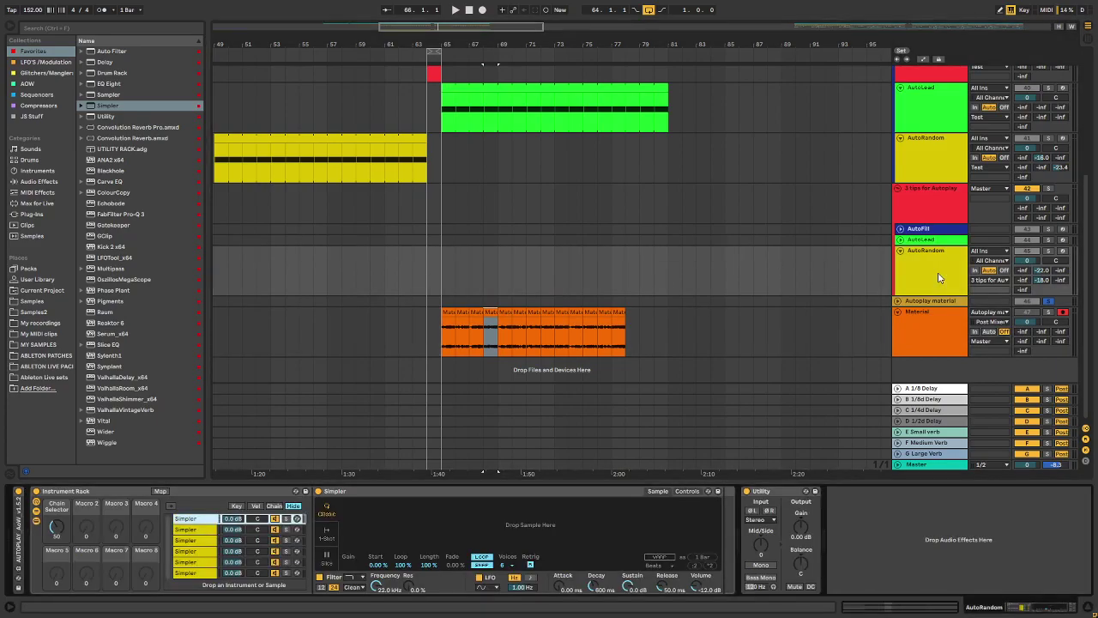
Step: Consolidate each one-bar slice on the Material track, from bar 65 to bar 77, into its own separate audio clip
left_click(446, 312)
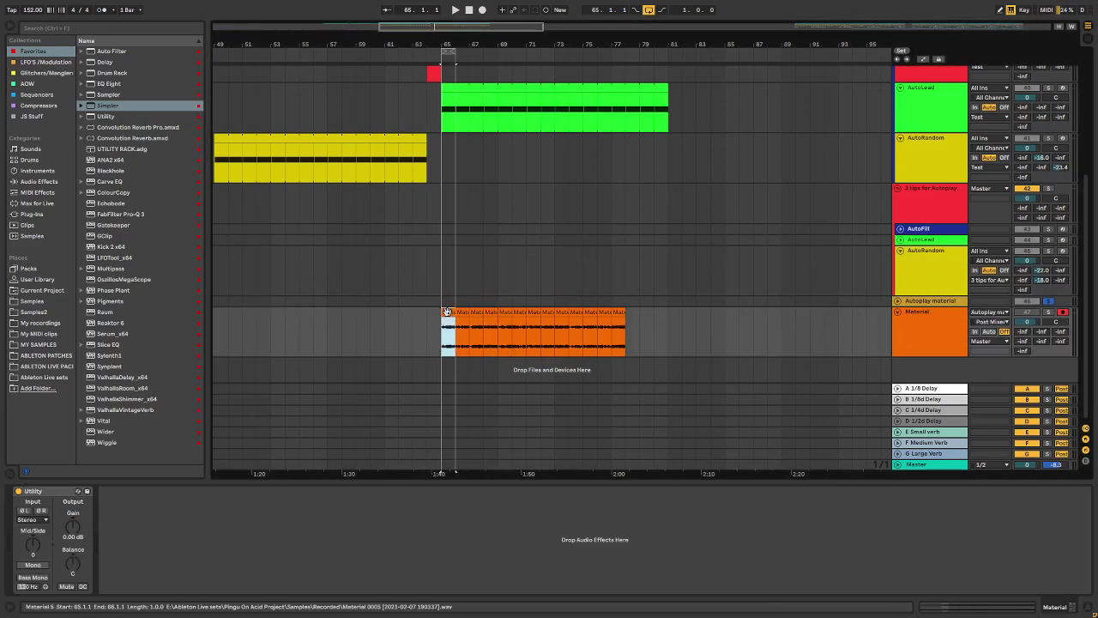
key("ctrl+j")
left_click(412, 78)
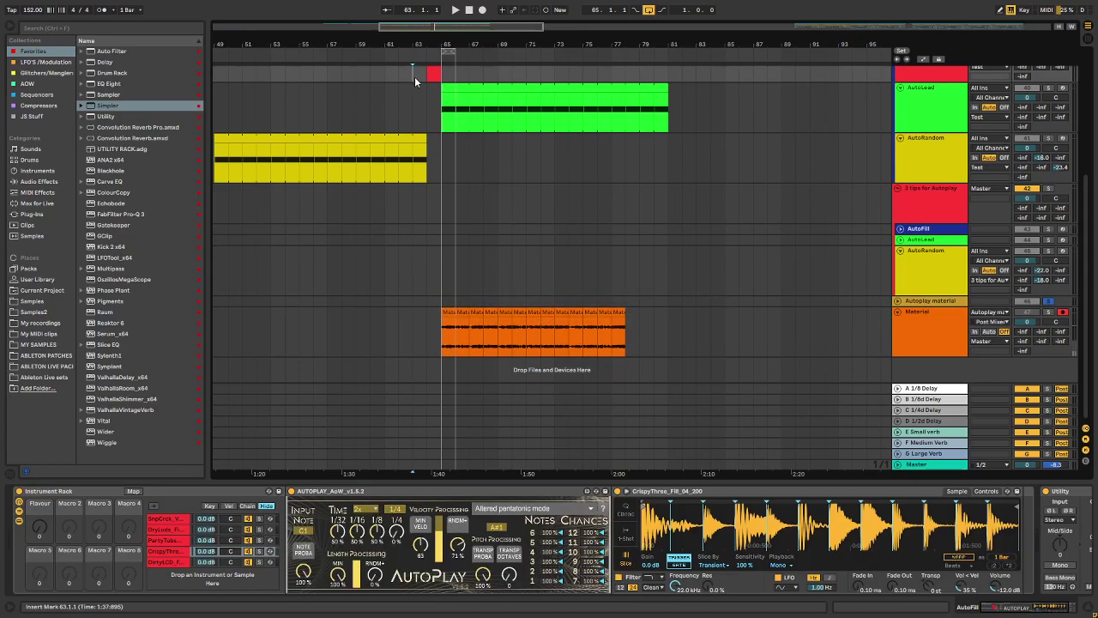
left_click(465, 315)
key("ctrl+j")
left_click(477, 313)
key("ctrl+j")
left_click(492, 313)
key("ctrl+j")
left_click(507, 314)
key("ctrl+j")
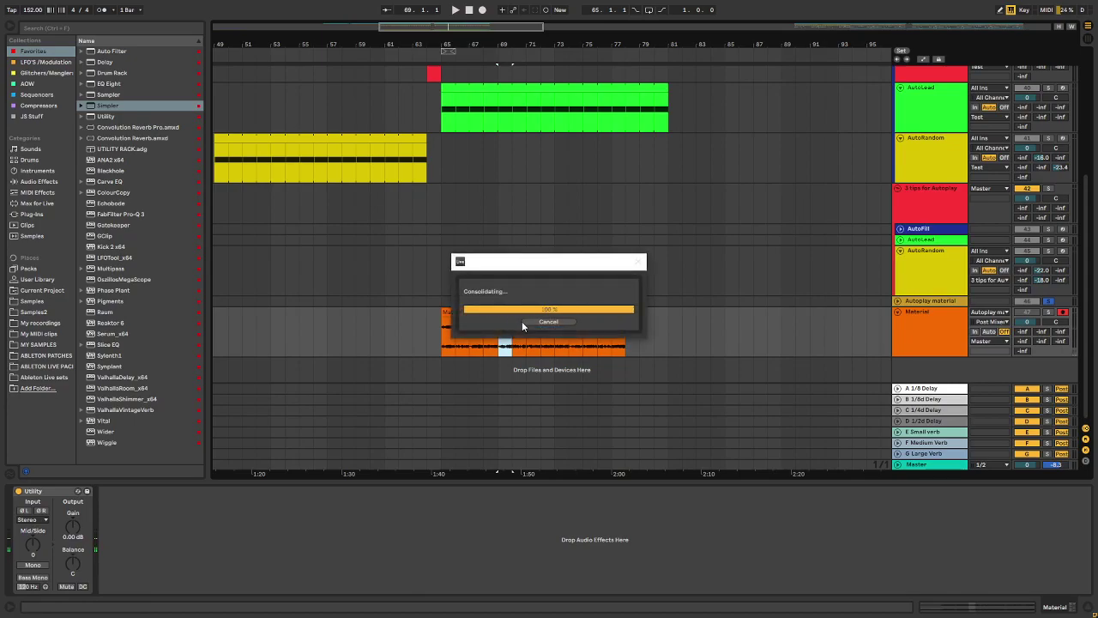
left_click(520, 313)
key("ctrl+j")
left_click(534, 313)
key("ctrl+j")
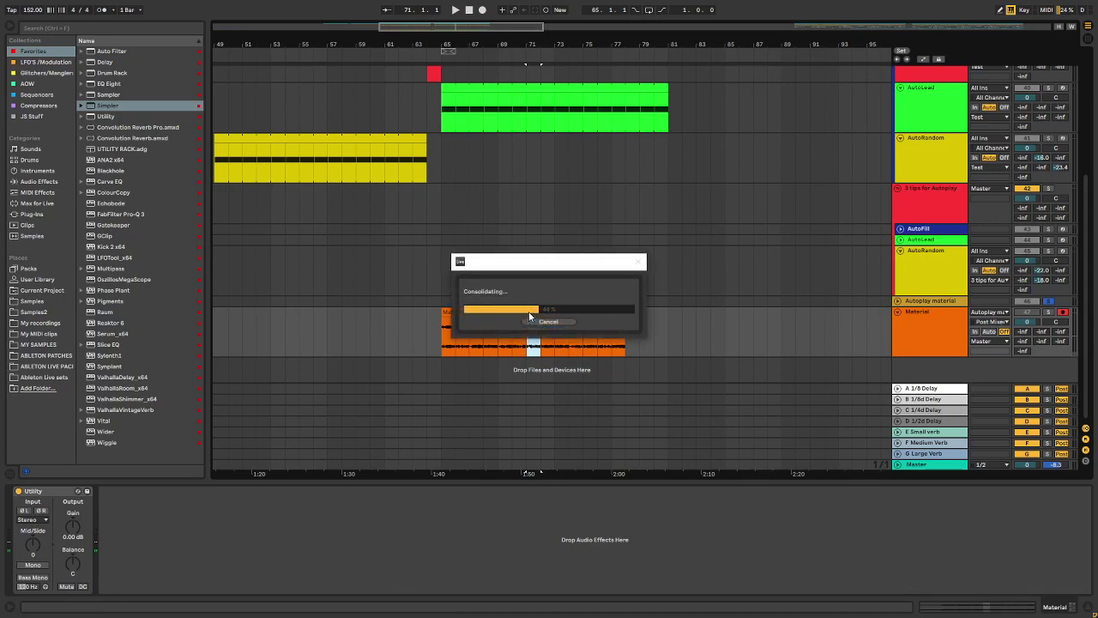
left_click(548, 313)
key("ctrl+j")
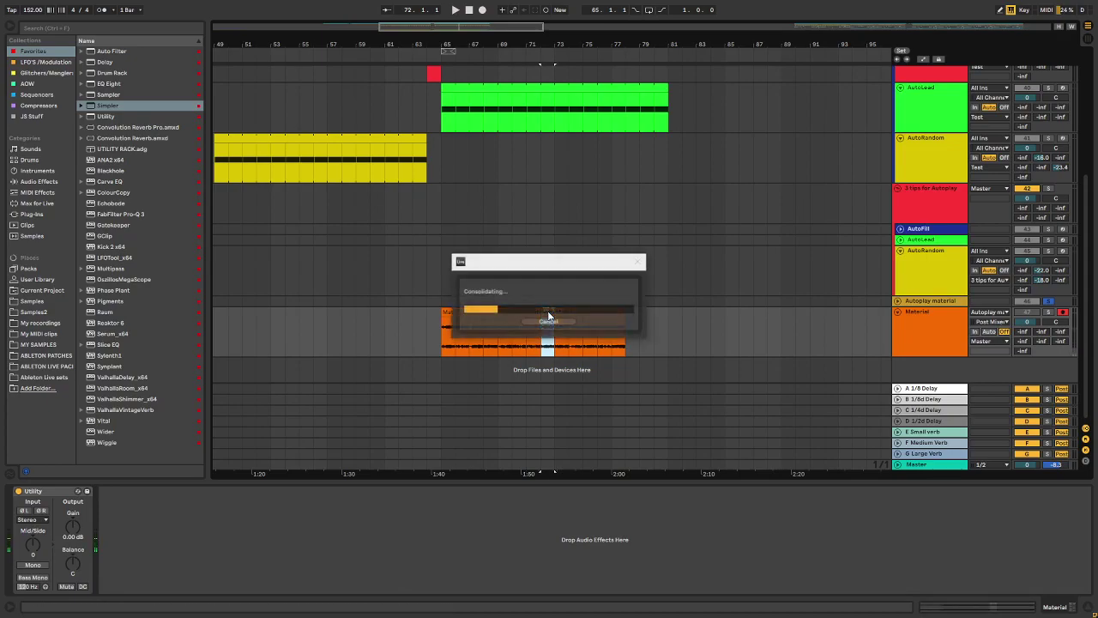
left_click(562, 313)
key("ctrl+j")
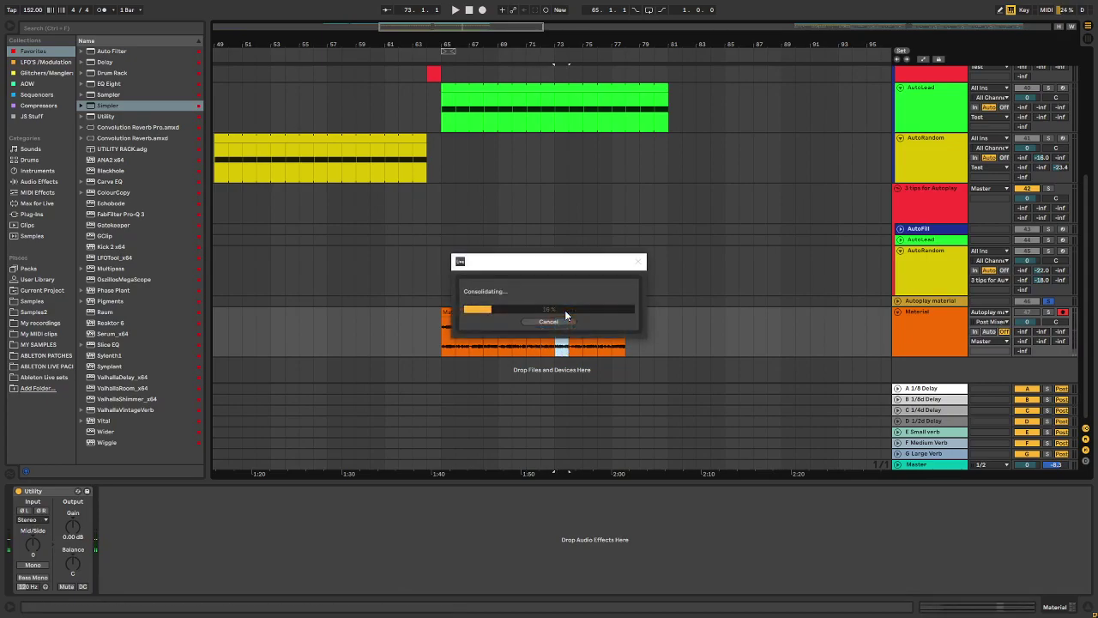
left_click(576, 313)
key("ctrl+j")
left_click(591, 313)
key("ctrl+j")
left_click(605, 314)
key("ctrl+j")
left_click(618, 311)
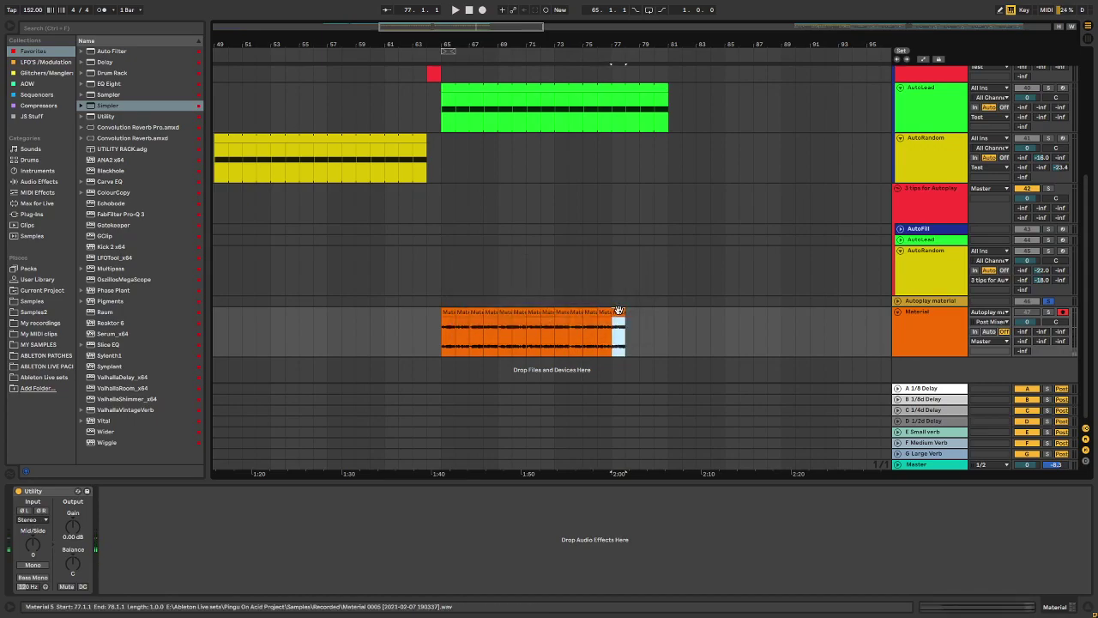
key("ctrl+j")
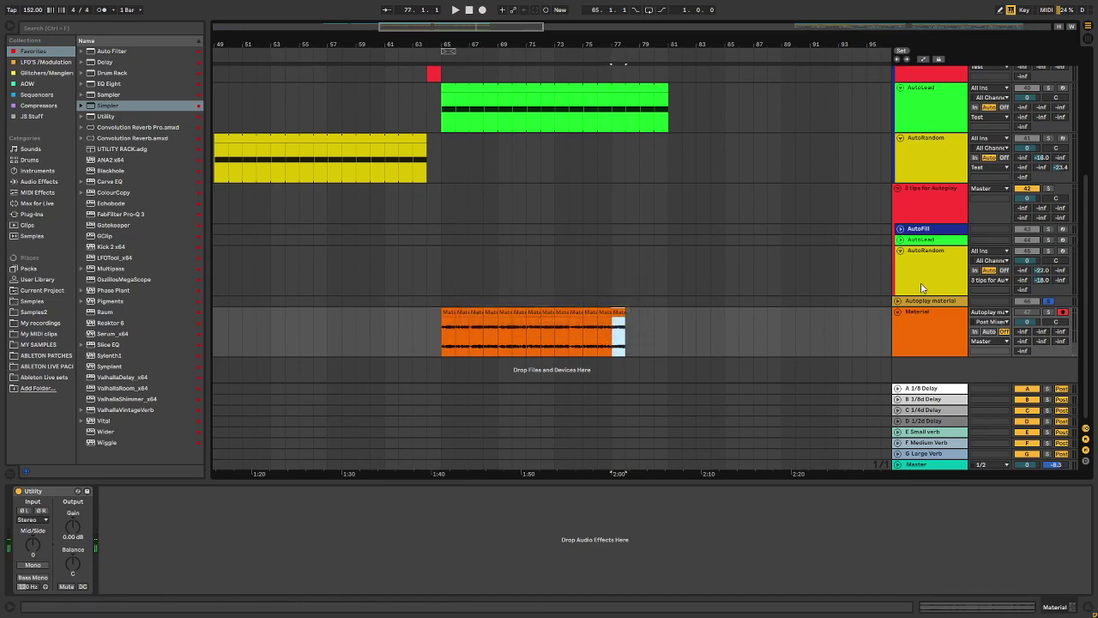
Step: Load the consolidated bar 72 slice into the AutoRandom rack's first Simpler and set it to Slice mode, slicing by Transient
left_click(921, 282)
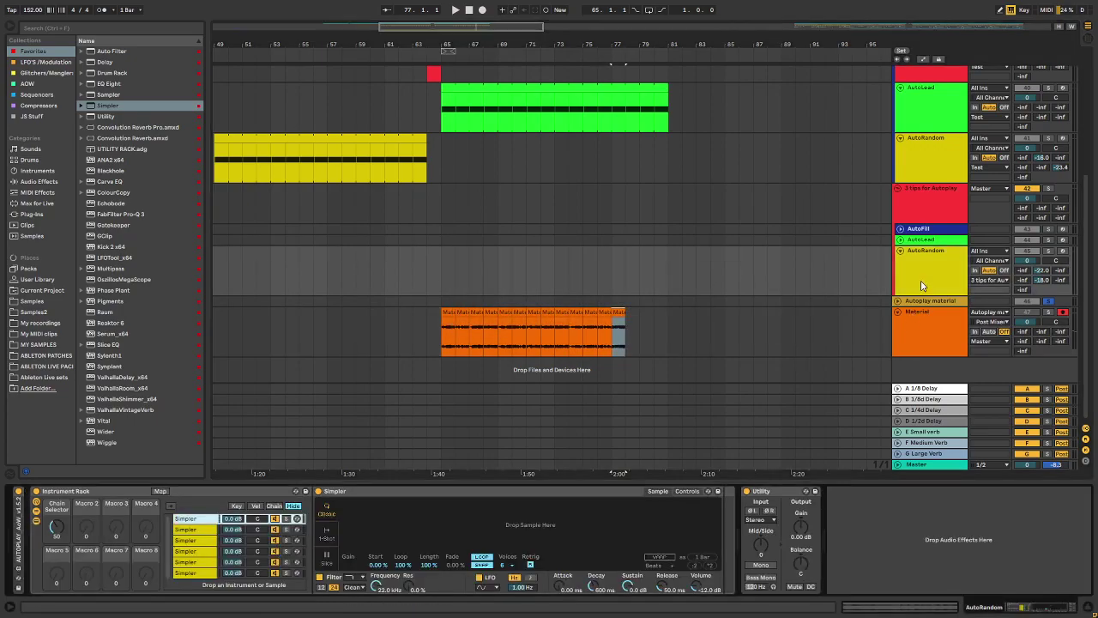
left_click(546, 312)
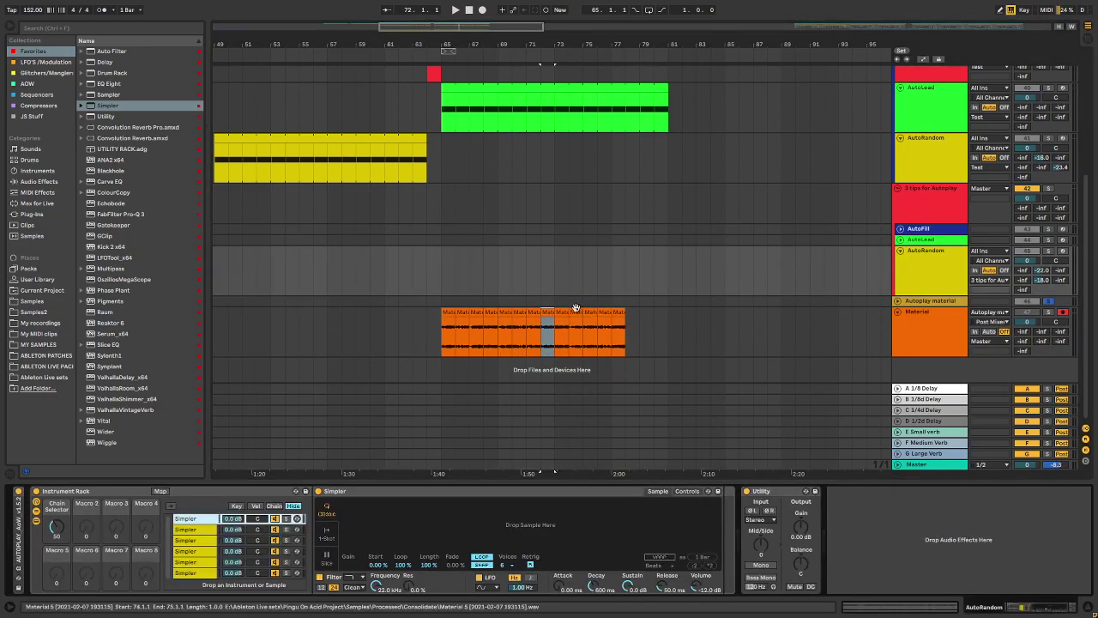
left_click_drag(550, 314, 676, 531)
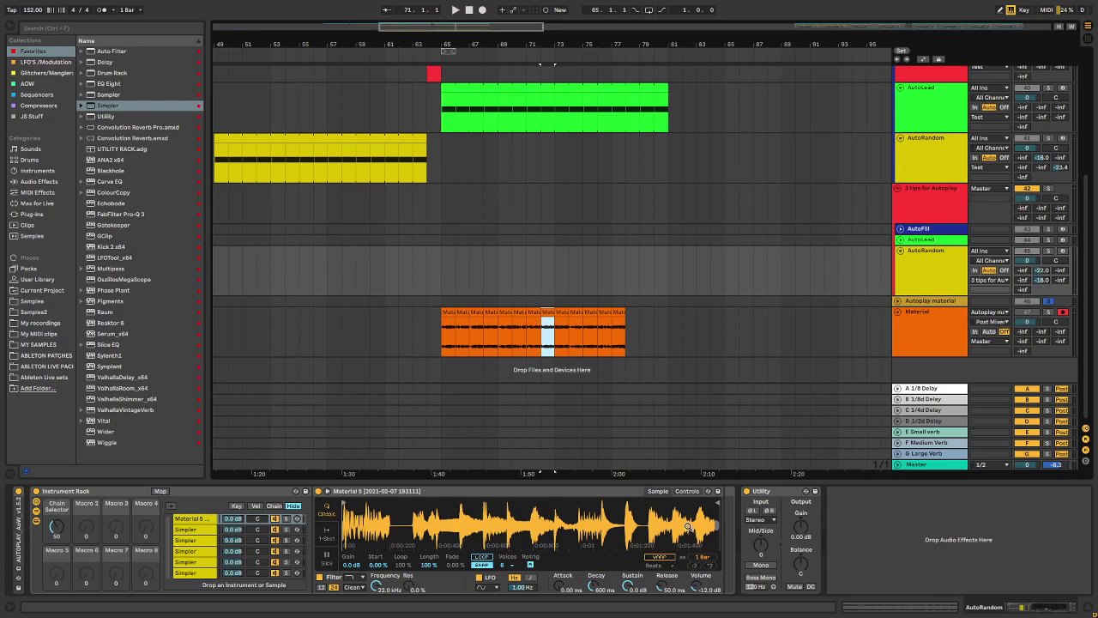
left_click(326, 561)
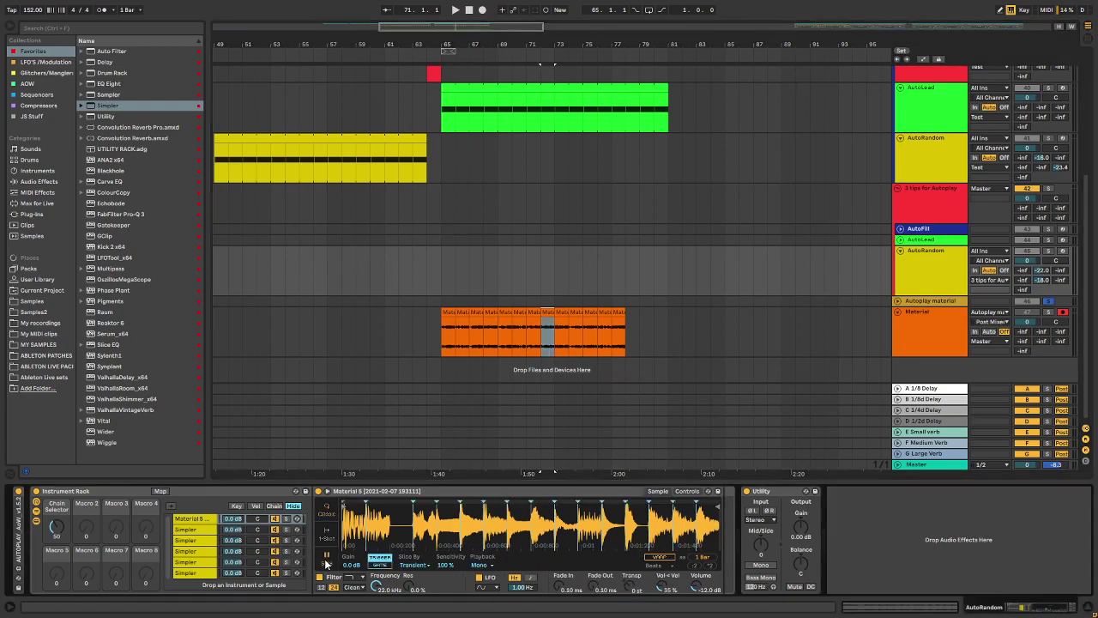
left_click(418, 565)
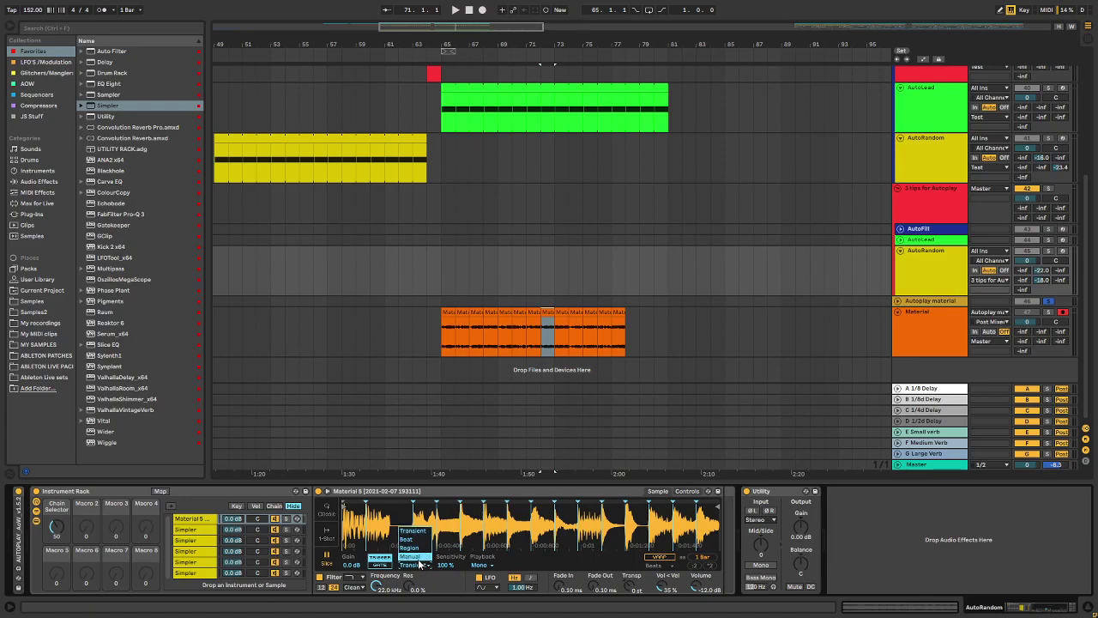
left_click(420, 566)
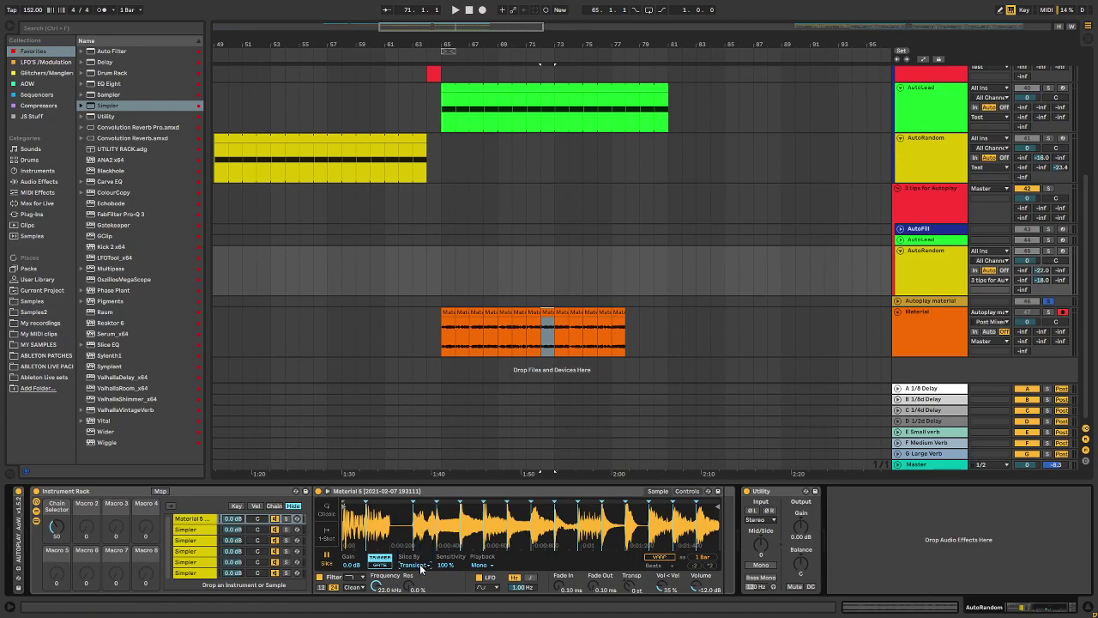
Step: Load the consolidated bar 73 slice into the rack's second Simpler chain and set it to Slice mode
left_click(189, 533)
left_click(558, 324)
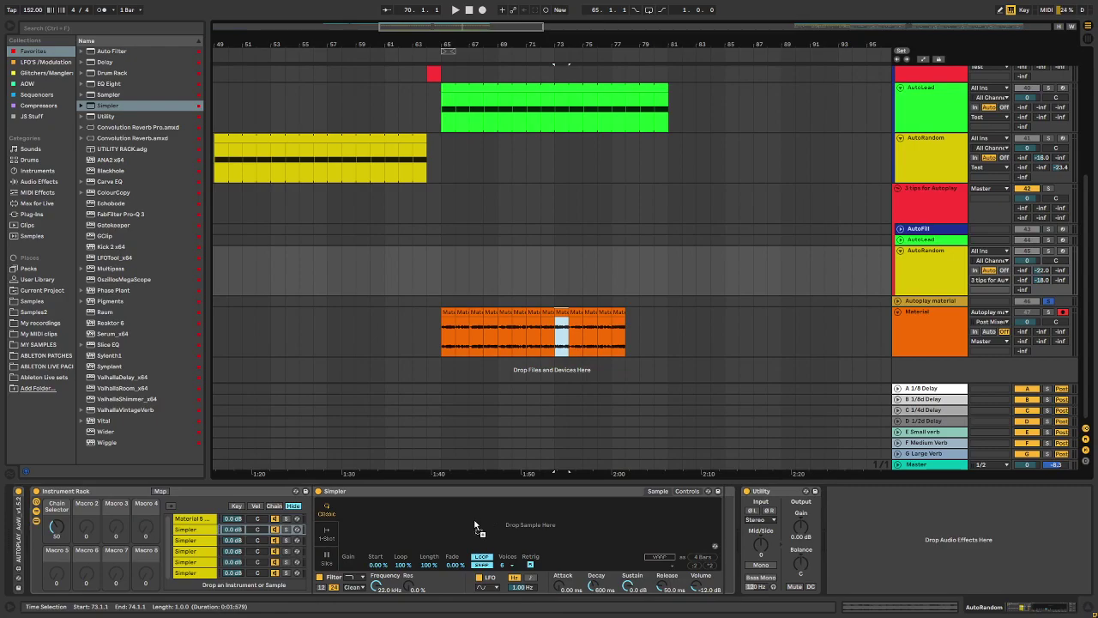
left_click_drag(478, 529, 478, 528)
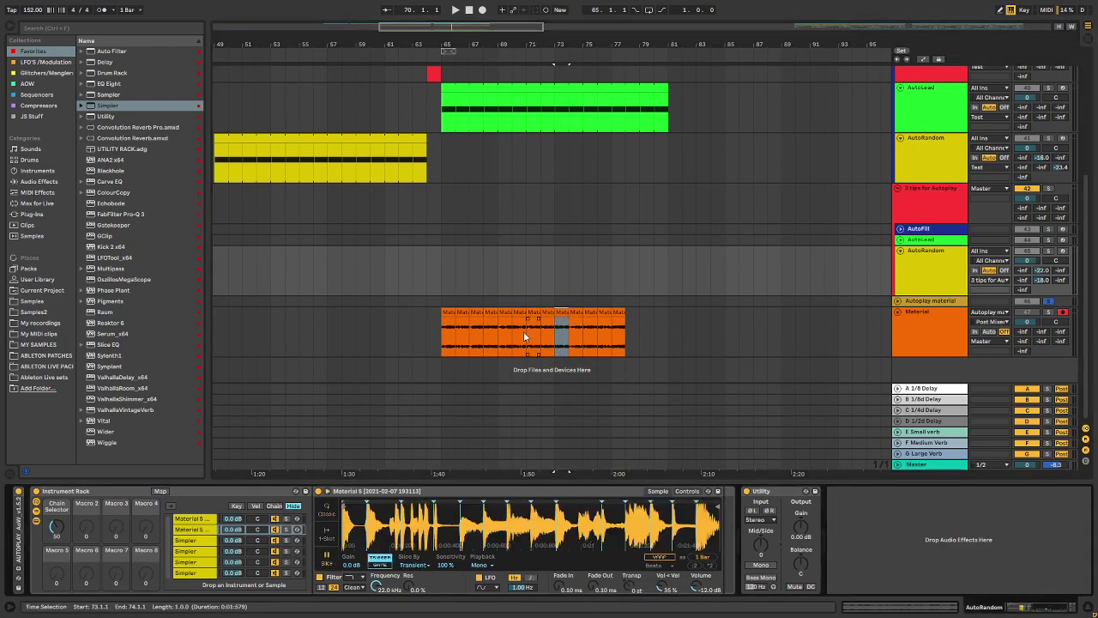
Step: Load the consolidated bar 67 slice into the rack's third Simpler chain and set it to Slice mode
left_click(198, 540)
left_click_drag(475, 314, 441, 526)
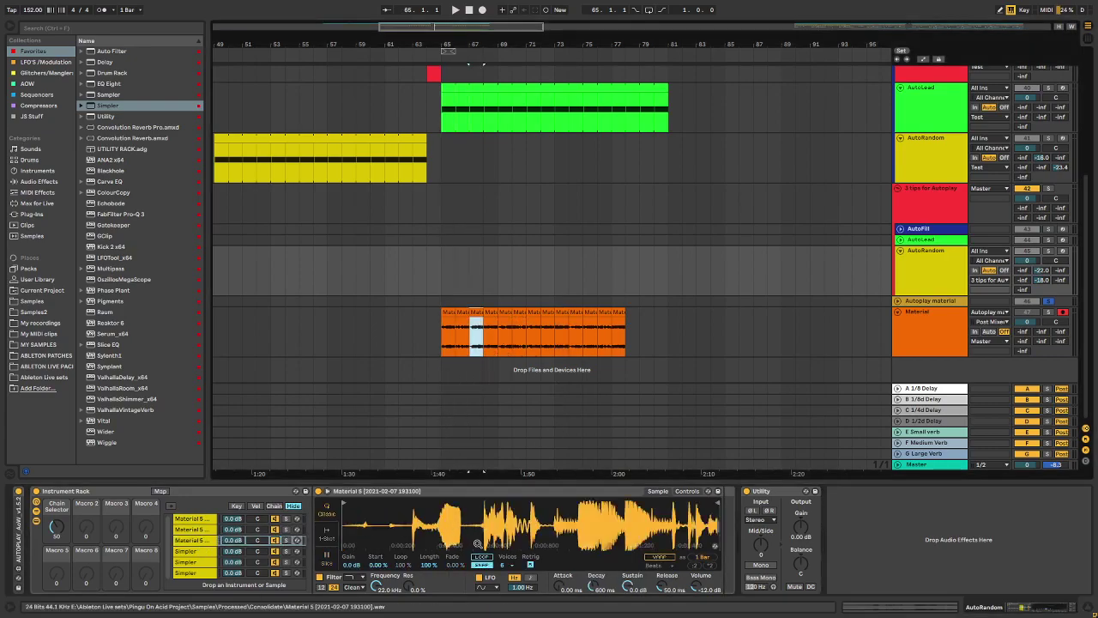
left_click(326, 567)
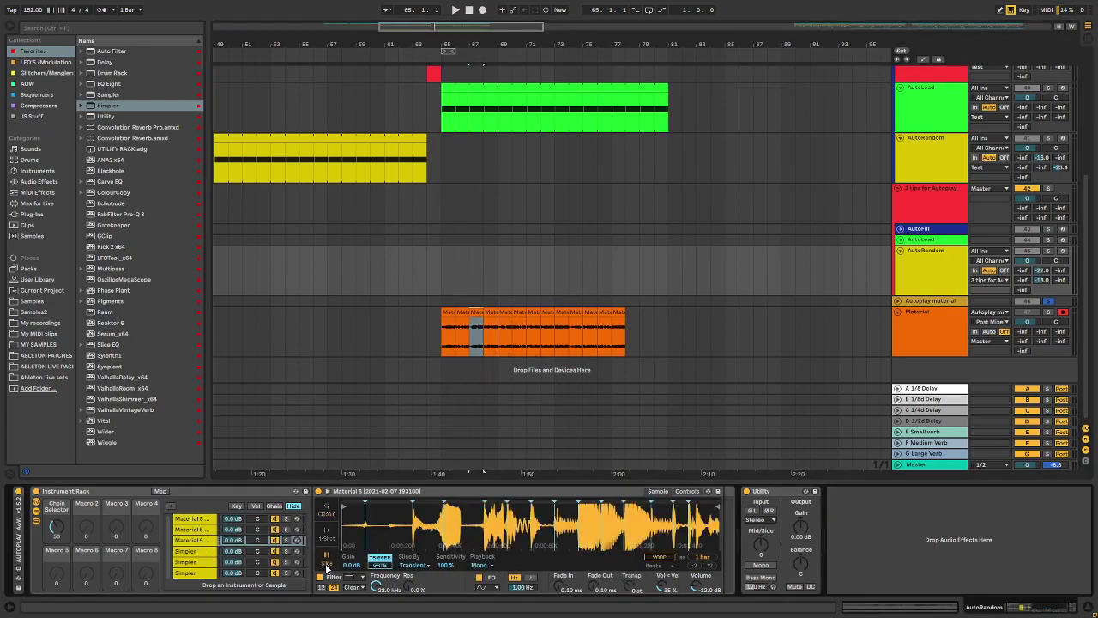
Step: Load the consolidated bar 66 slice into the rack's fourth Simpler chain and set it to Slice mode
left_click(187, 552)
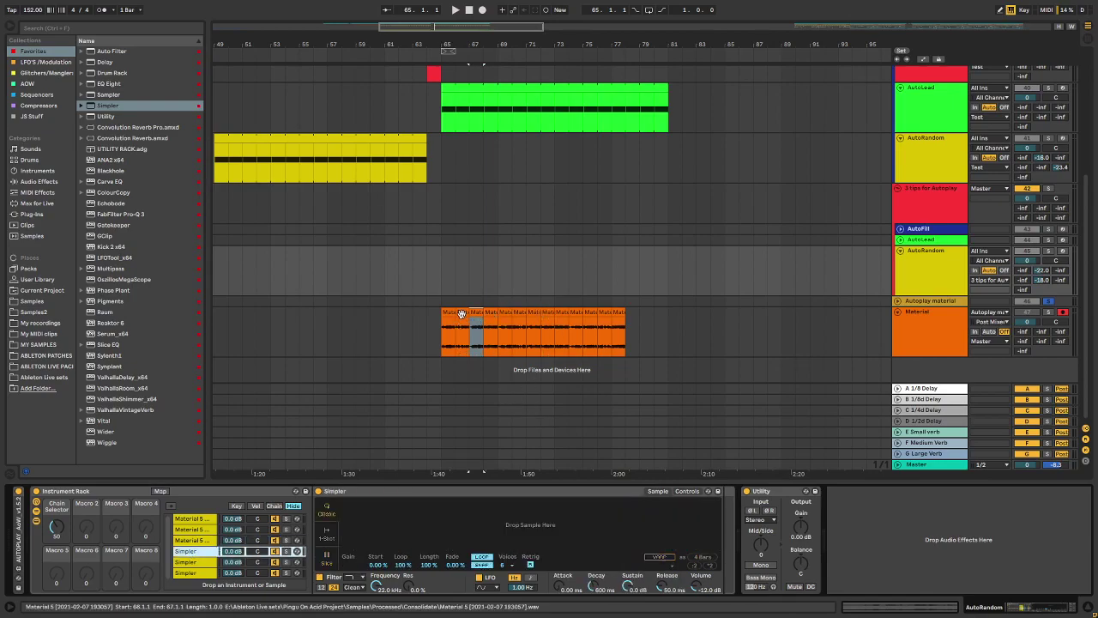
left_click_drag(462, 315, 490, 539)
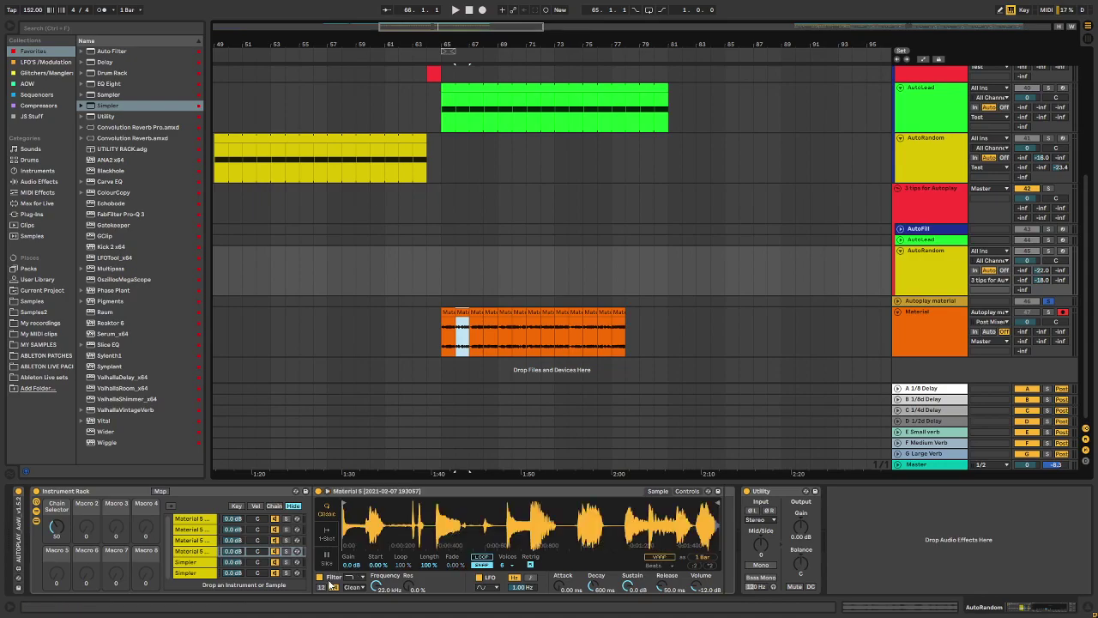
left_click(327, 559)
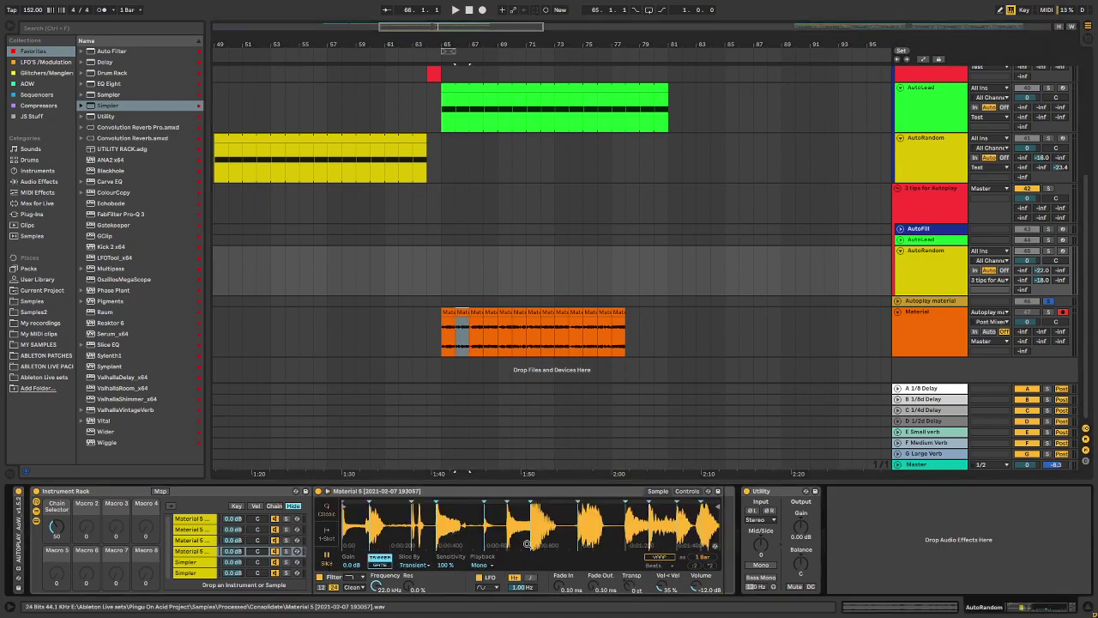
Step: Load the consolidated bar 65 slice into the rack's fifth Simpler chain and set it to Slice mode
left_click(195, 562)
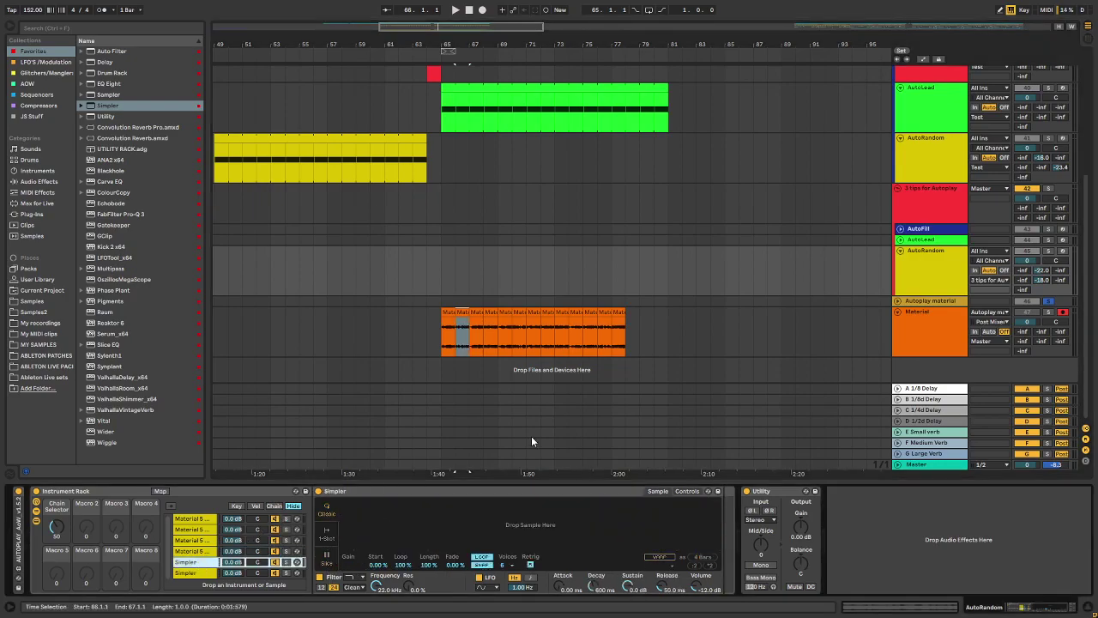
left_click(443, 319)
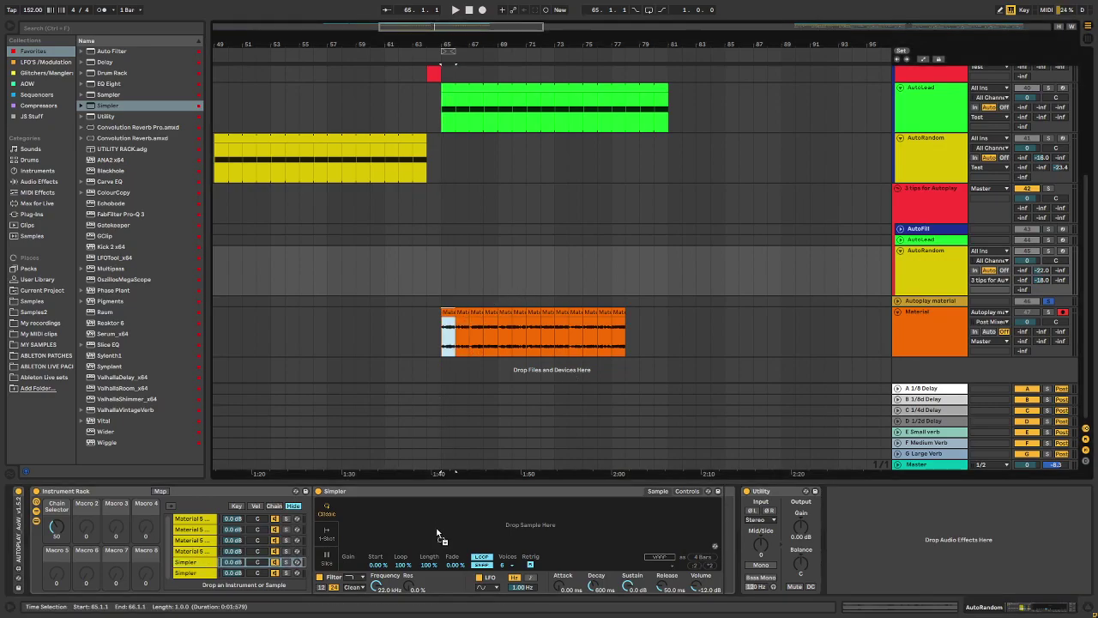
left_click_drag(438, 534, 436, 517)
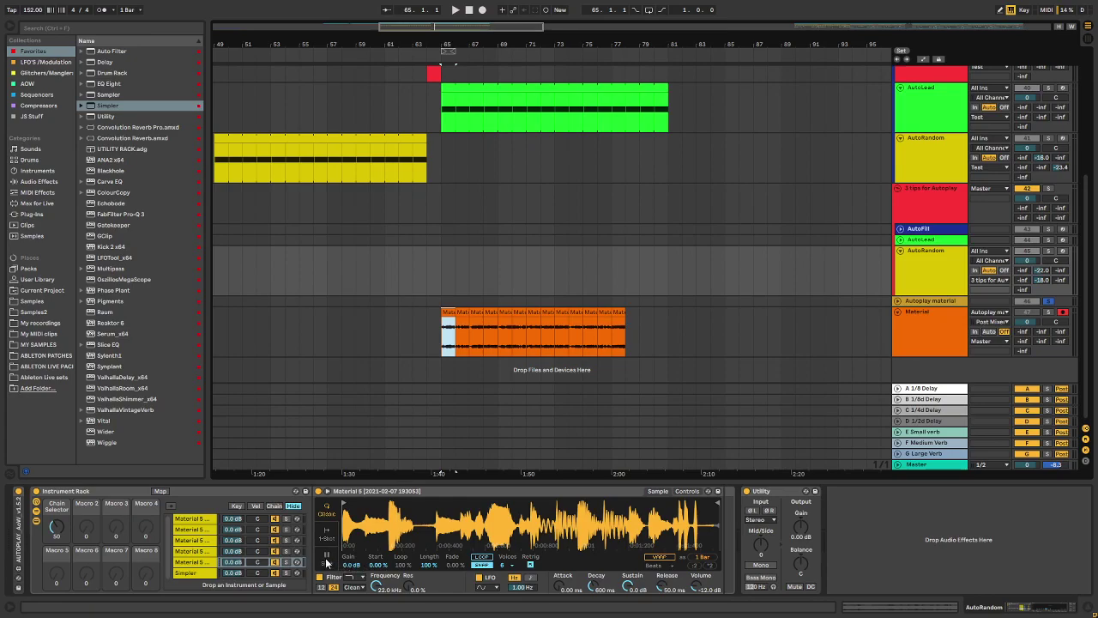
left_click(326, 562)
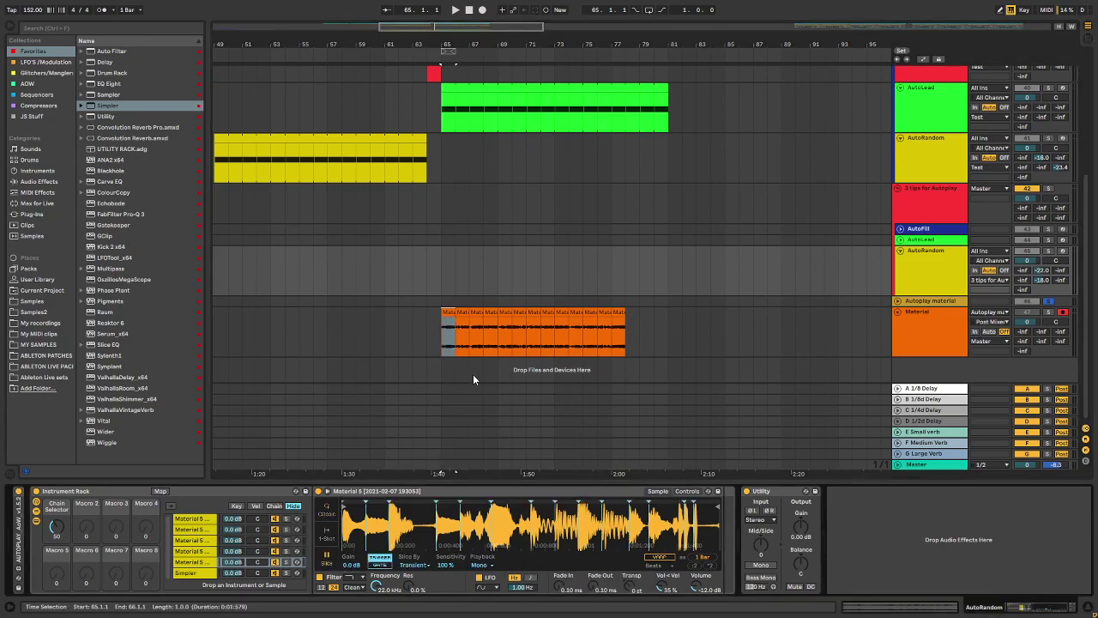
Step: Load the consolidated bar 76 slice into the rack's sixth Simpler chain and set it to Slice mode
left_click(601, 313)
double_click(907, 286)
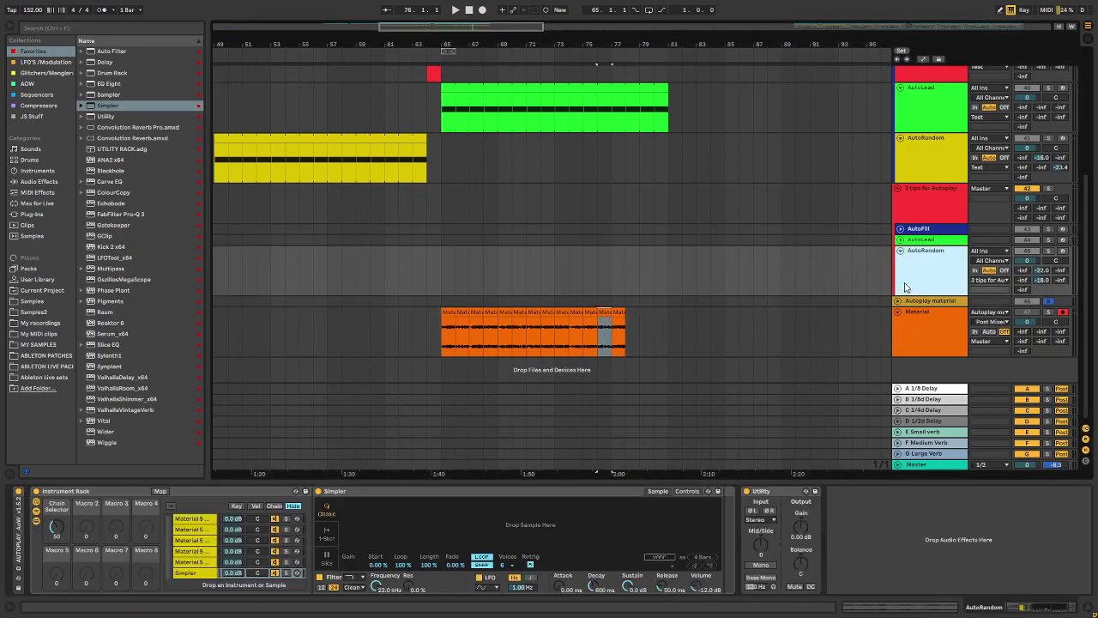
left_click_drag(605, 315, 493, 523)
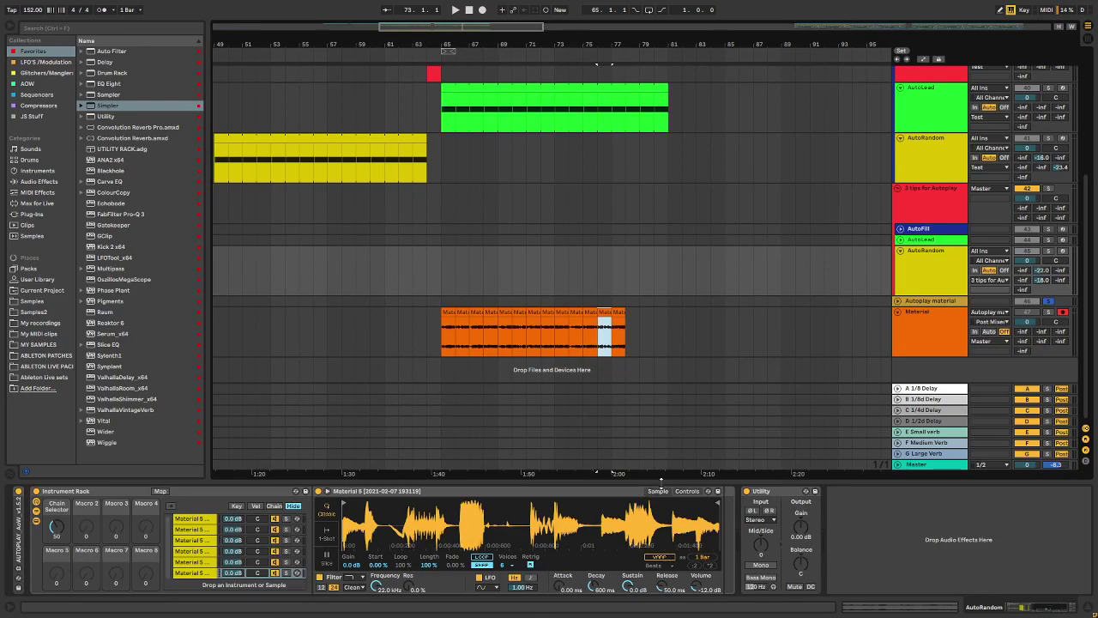
left_click(183, 530)
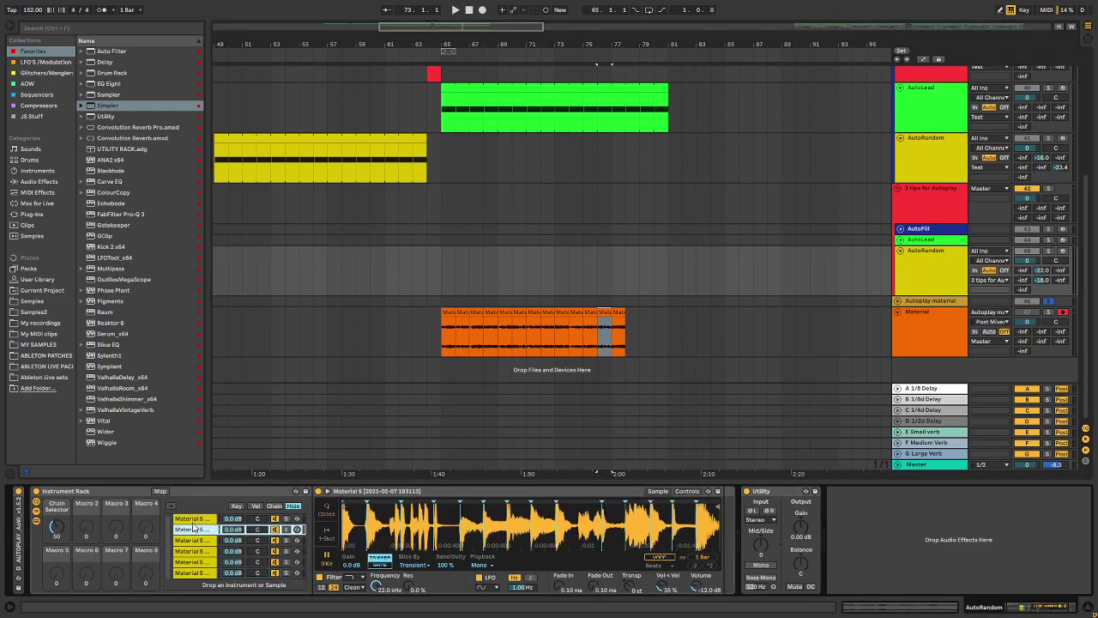
left_click(192, 540)
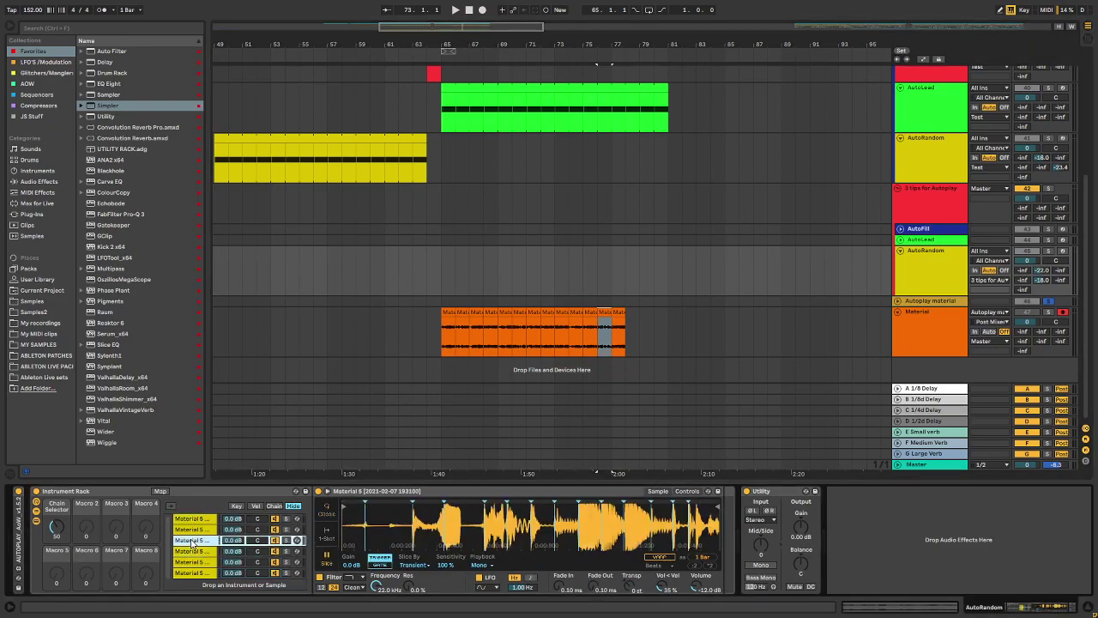
left_click(192, 572)
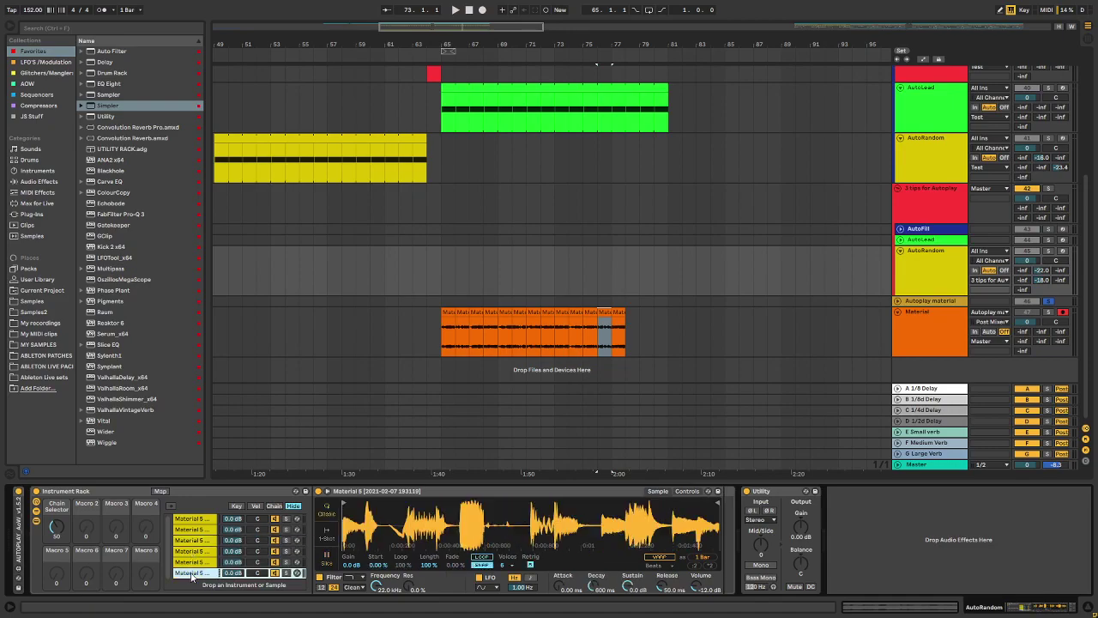
left_click(326, 555)
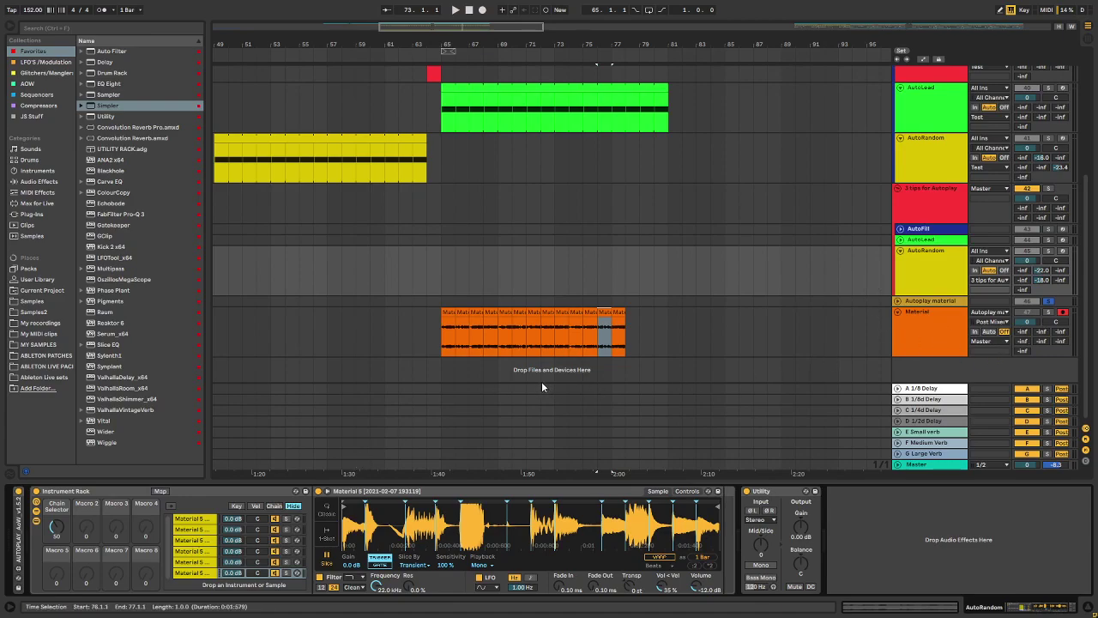
Step: Check each of the rack's six Simpler chains for its loaded sample and Slice mode
left_click(193, 519)
left_click(195, 529)
left_click(195, 540)
left_click(196, 550)
left_click(196, 562)
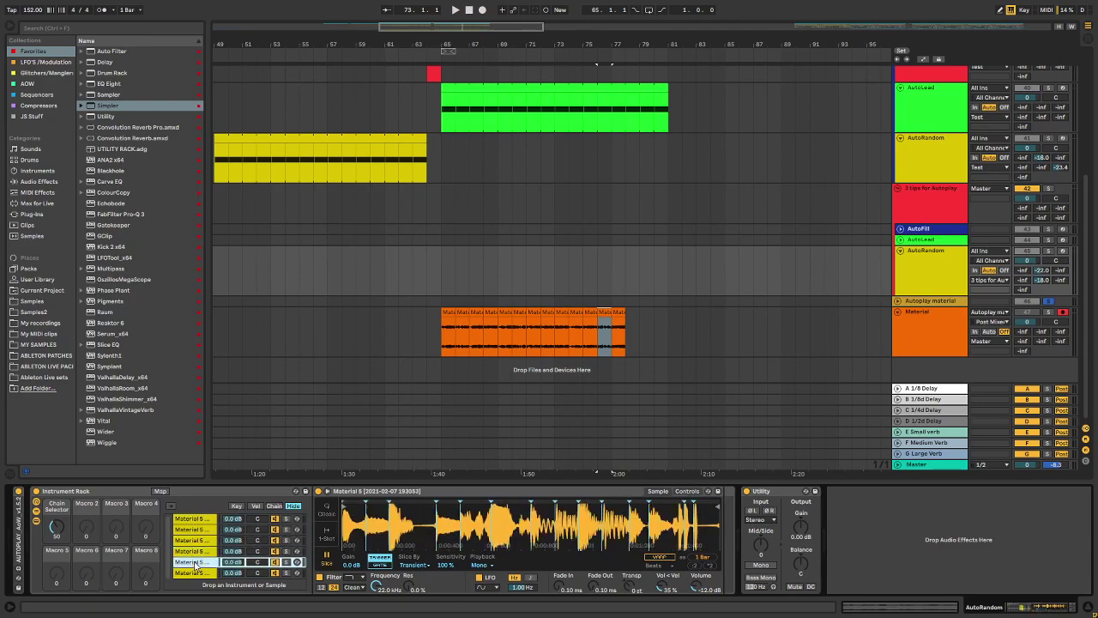
left_click(198, 572)
left_click(194, 565)
left_click(200, 552)
left_click(195, 562)
left_click(199, 530)
left_click(196, 540)
left_click(196, 551)
left_click(197, 562)
Step: Expand the AutoPlay device ahead of the rack and show the first chain's Simpler
double_click(26, 520)
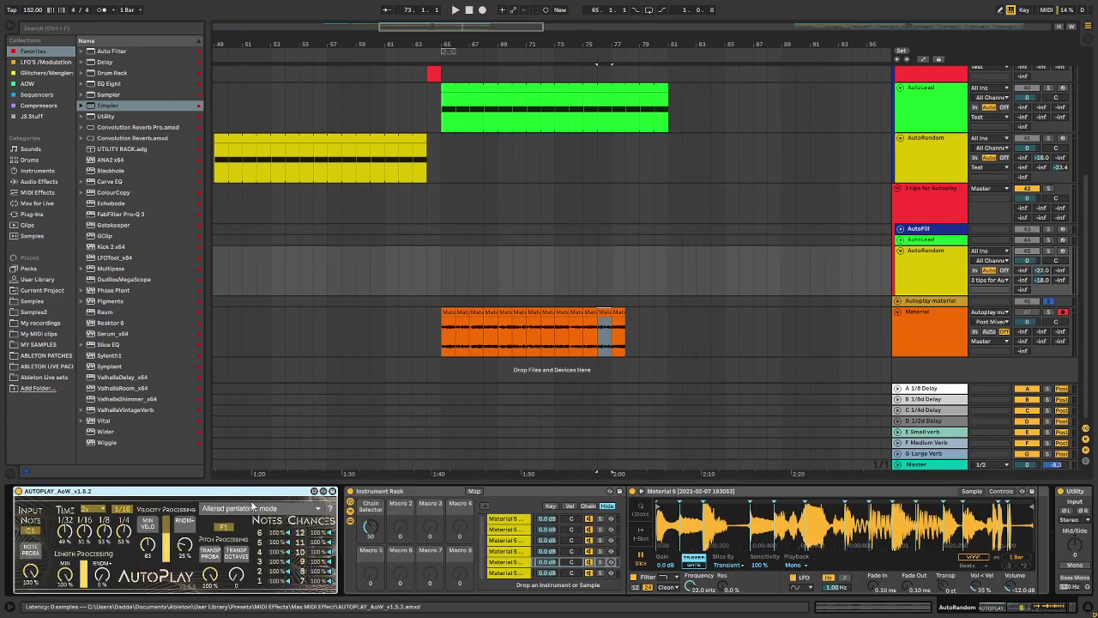
left_click(514, 530)
left_click(514, 520)
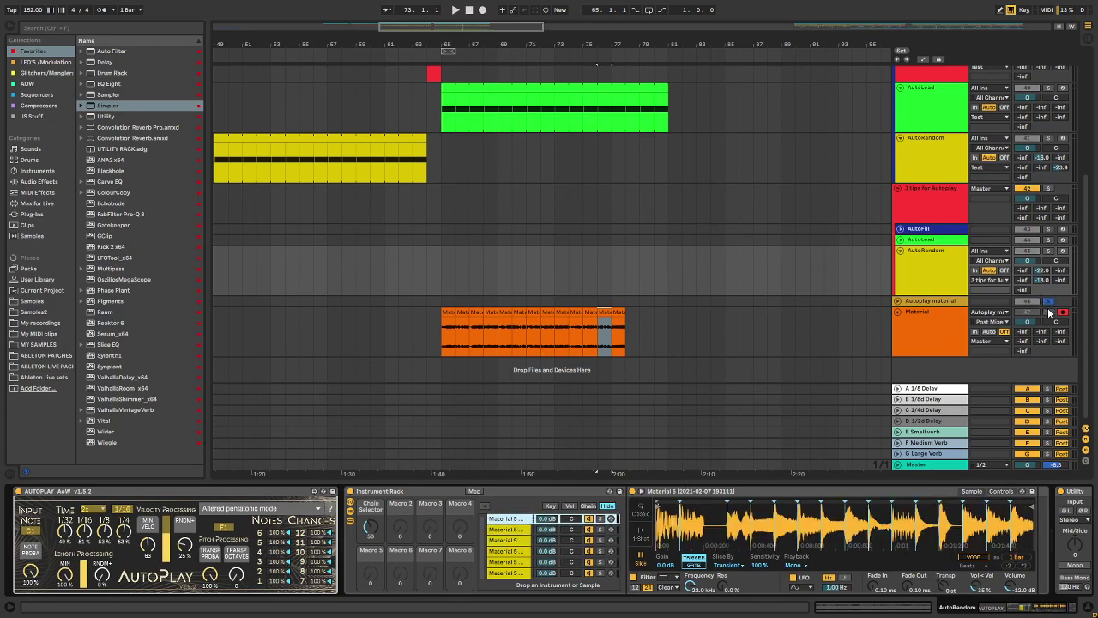
Step: Delete all the recorded slices from the Material track
left_click_drag(654, 331, 385, 334)
key("Delete")
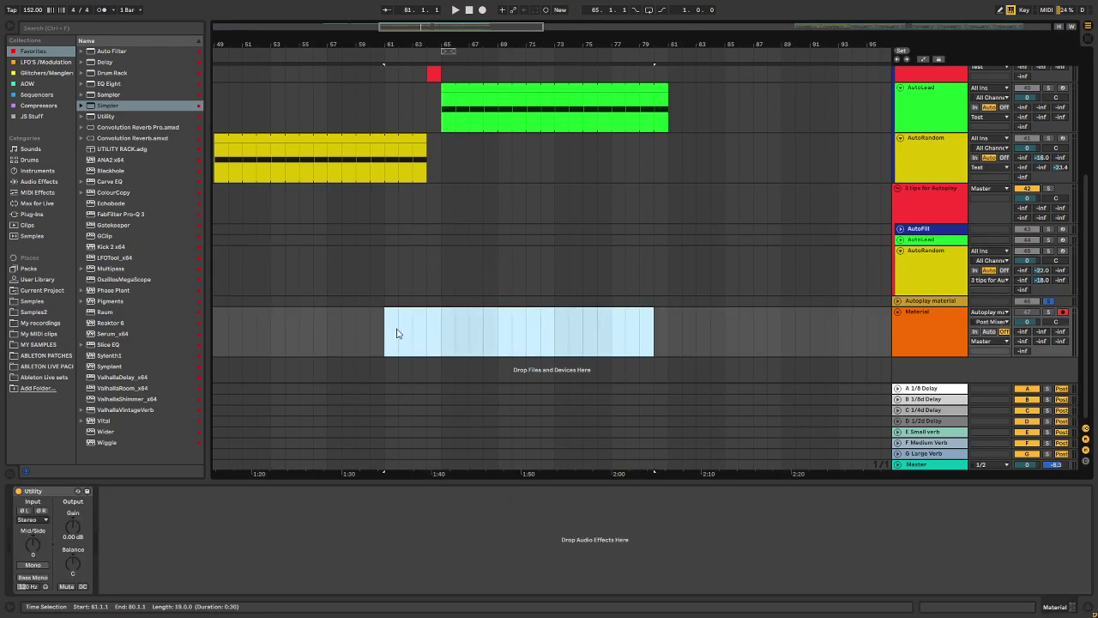
Step: Copy the yellow clip from the upper AutoRandom track to bar 65 of the lower AutoRandom track
left_click(404, 273)
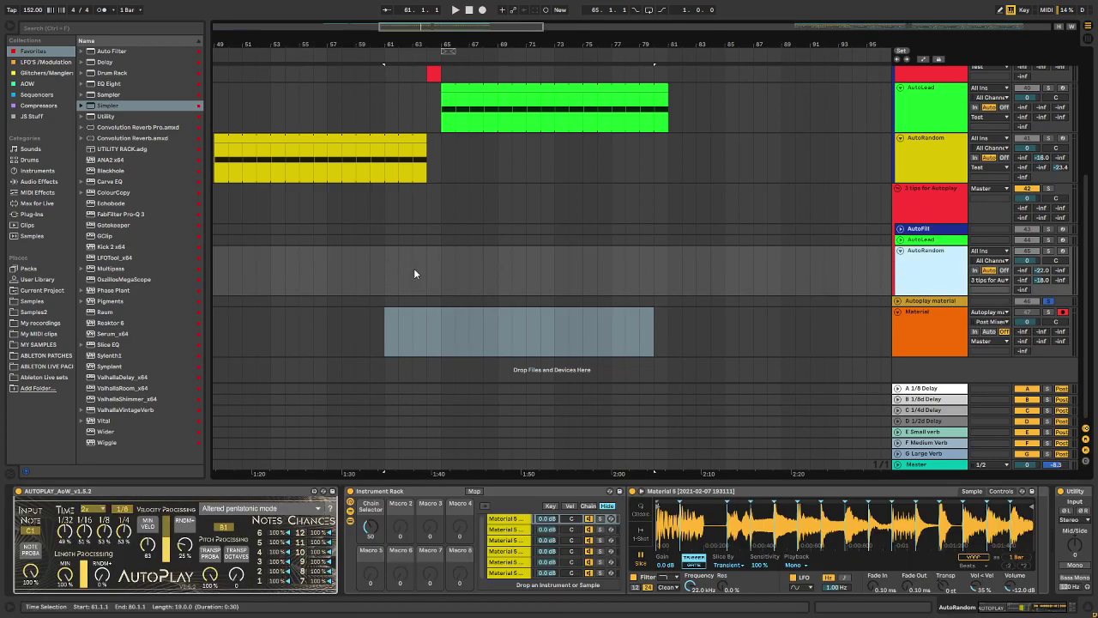
left_click(387, 167)
left_click(446, 274)
key("ctrl+v")
left_click(391, 257)
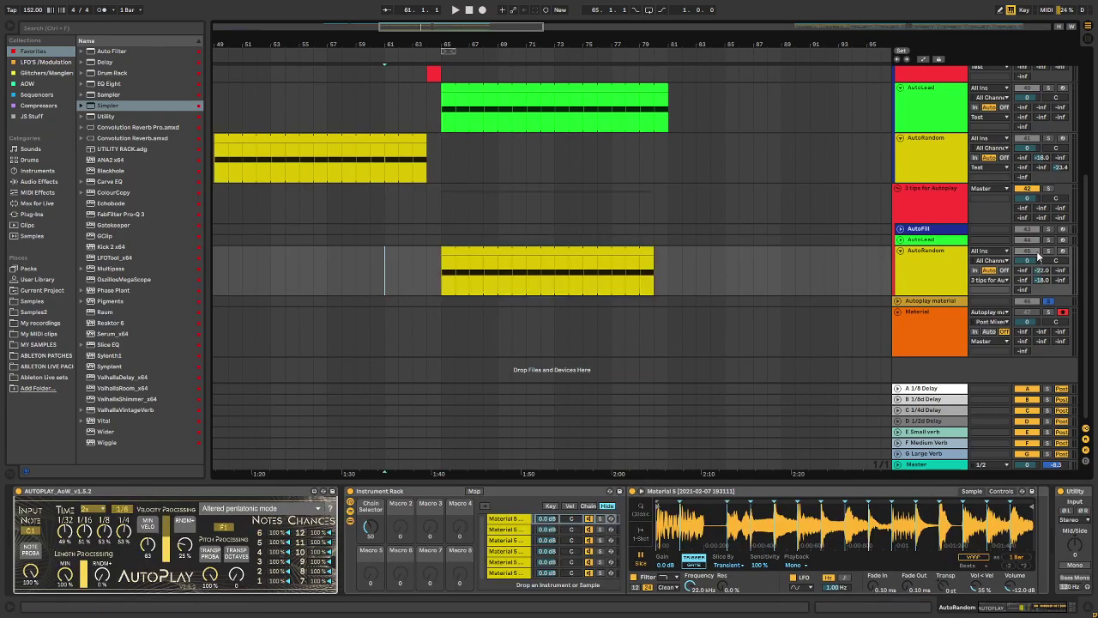
Step: Play the soloed AutoRandom clip from bar 65 while sweeping the Chain Selector macro, and turn the track's solo off
left_click(440, 283)
key("space")
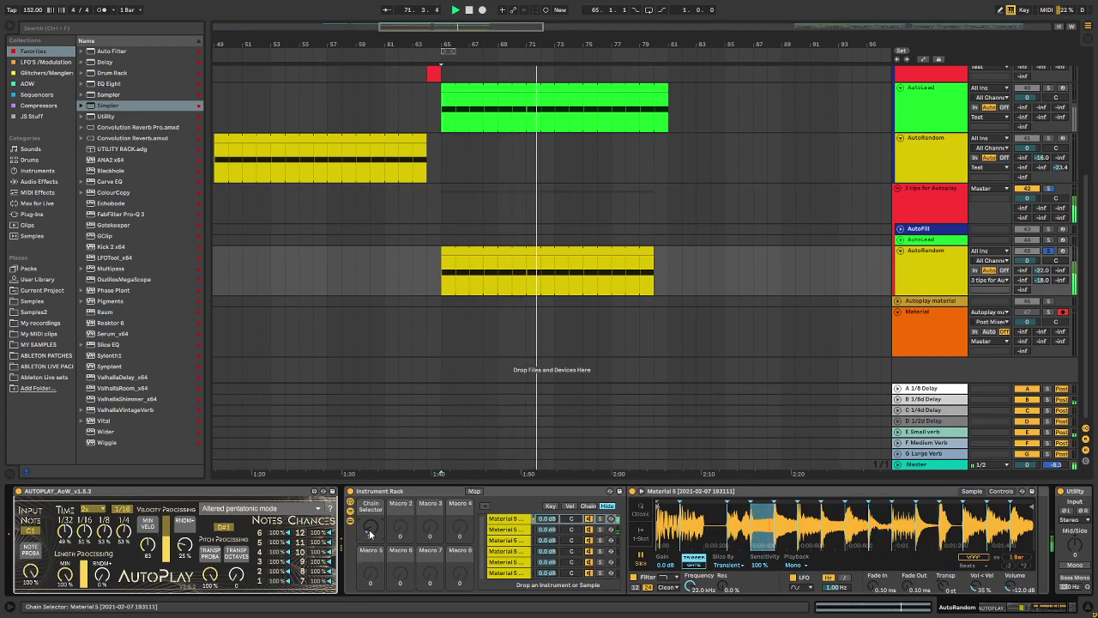
left_click_drag(369, 529, 369, 498)
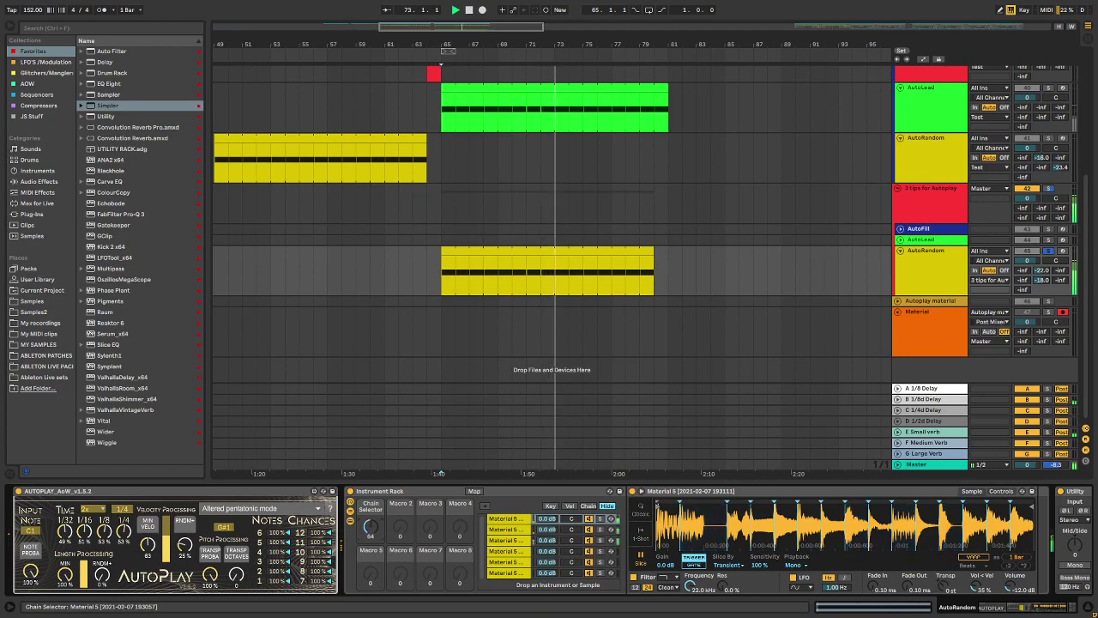
left_click(1048, 250)
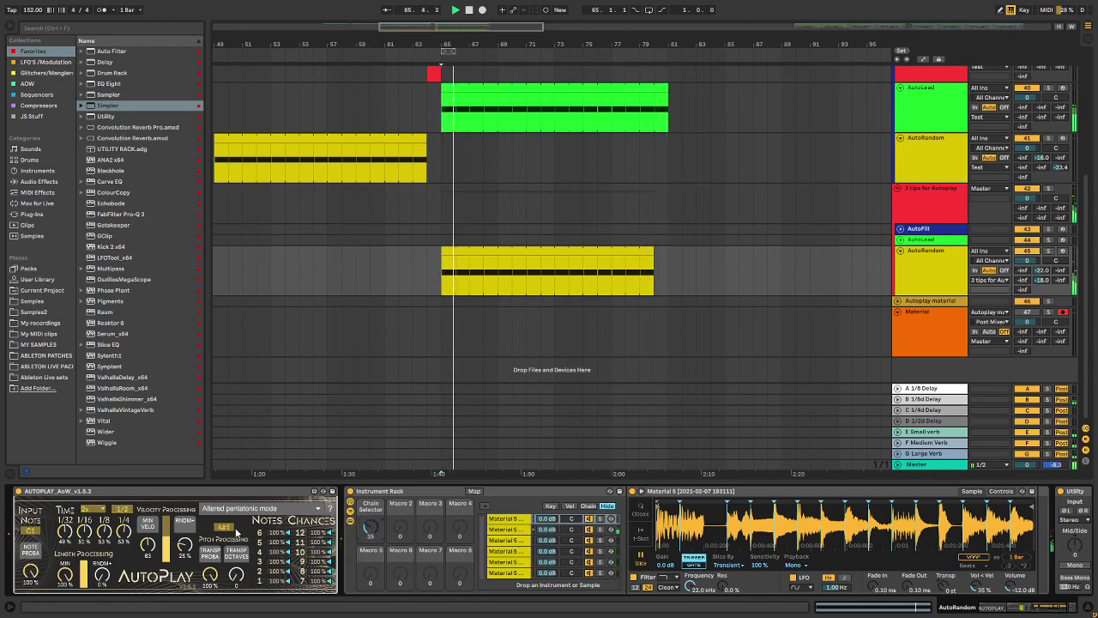
Step: Lower AutoPlay's note-time chances and audition the pattern while turning the Chain Selector macro to 68
left_click_drag(125, 534, 85, 555)
key("space")
left_click_drag(369, 532, 369, 510)
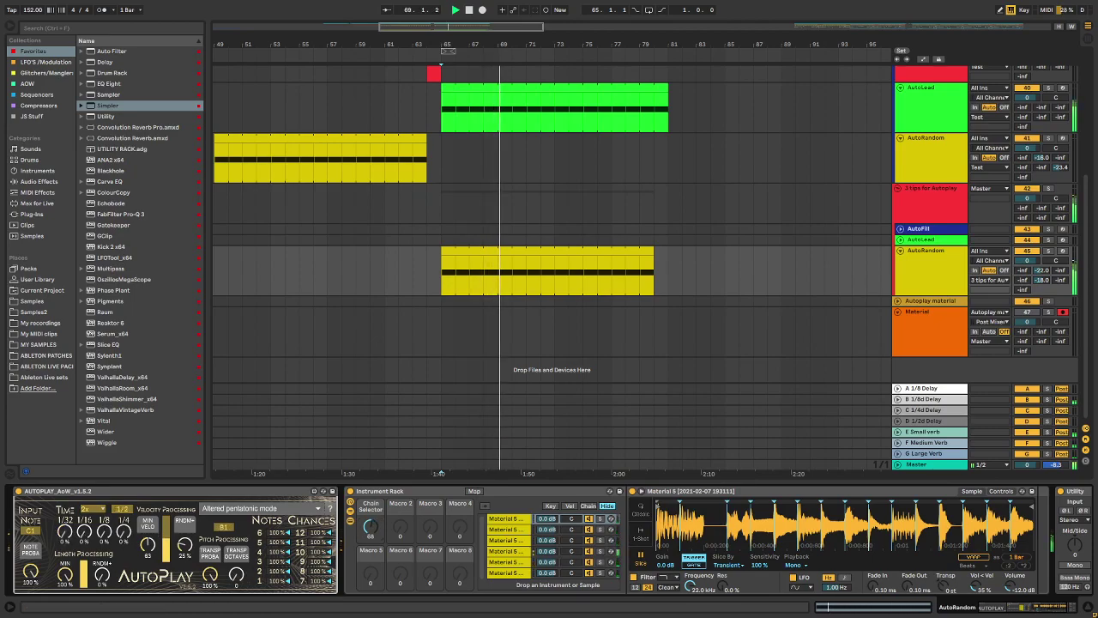
key("space")
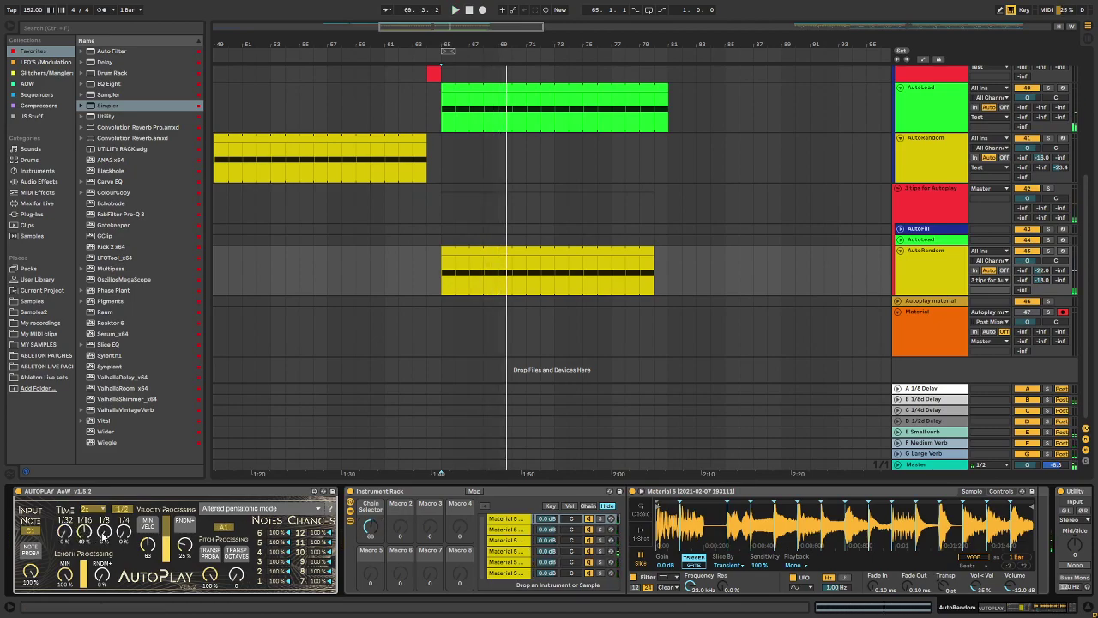
Step: Raise AutoPlay's 1/16 and 1/8 time chances and audition the pattern while sweeping the Chain Selector macro, leaving it at 65
key("space")
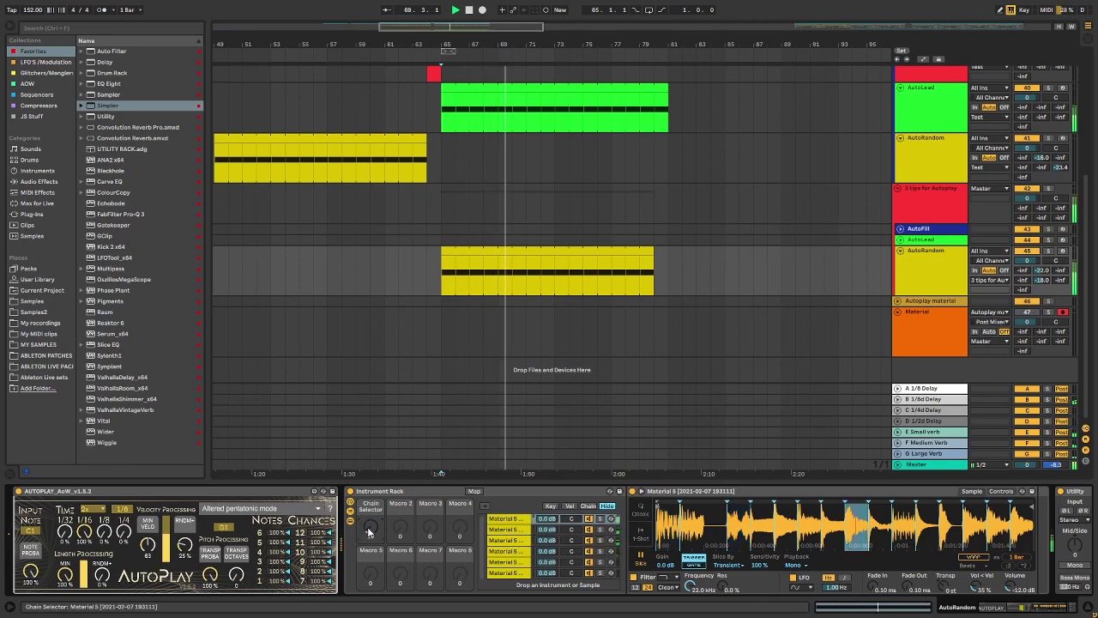
left_click_drag(368, 529, 368, 480)
key("space")
mouse_move(84, 532)
left_mouse_down()
mouse_move(84, 548)
mouse_move(103, 523)
left_mouse_up()
key("space")
left_click_drag(373, 531, 373, 528)
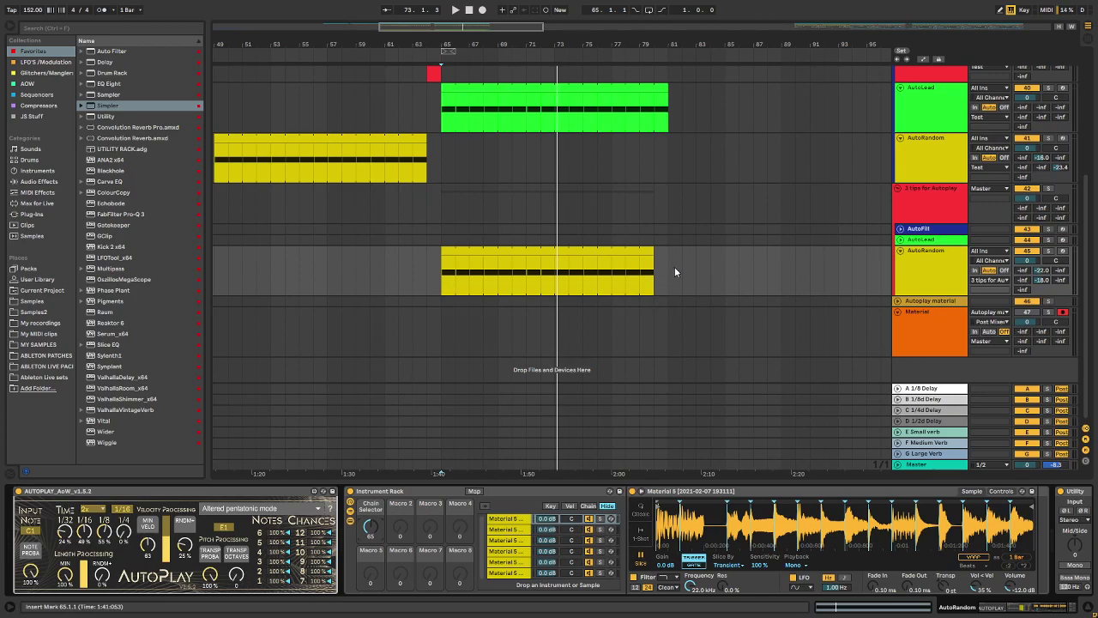
Step: Examine the device chains of the upper AutoLead and AutoFill tracks, including AutoLead's Vital patch
scroll(608, 299, "up", 2)
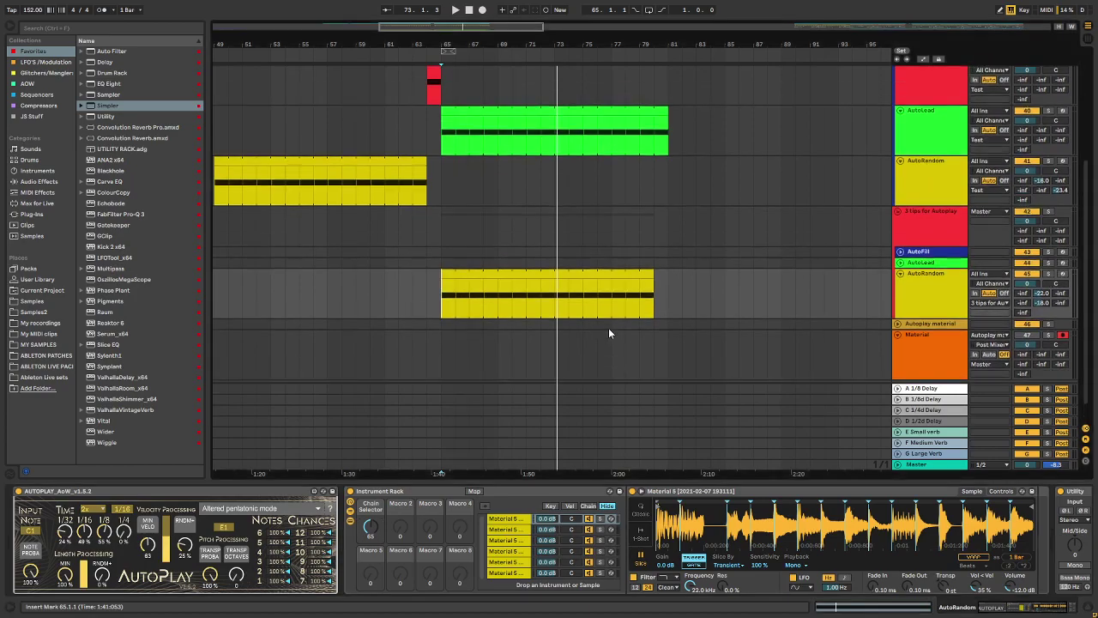
left_click(922, 143)
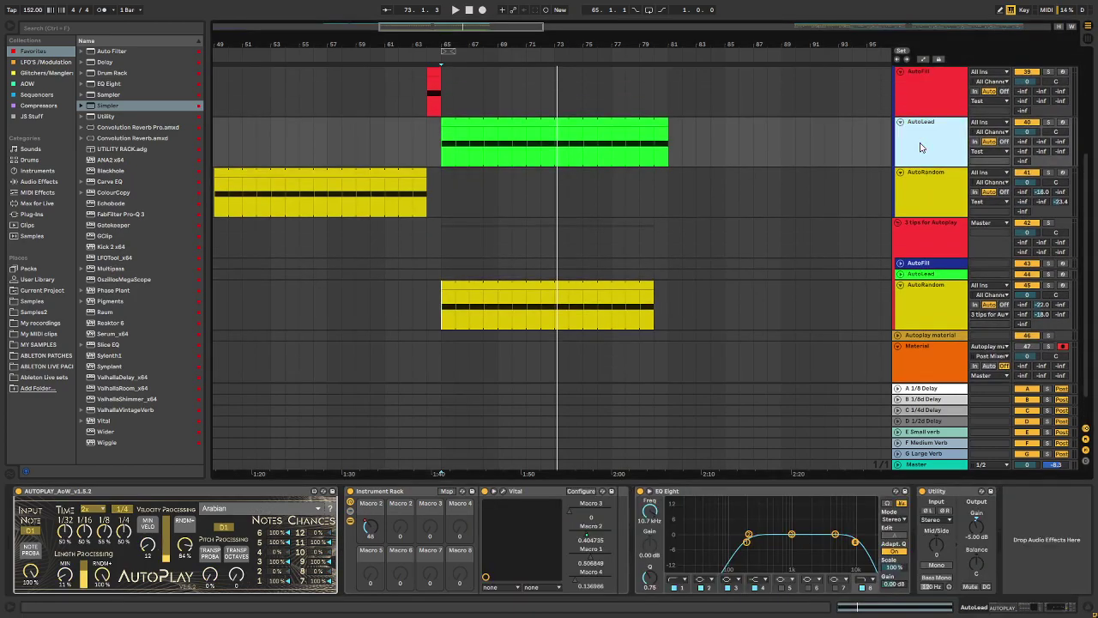
left_click(436, 92)
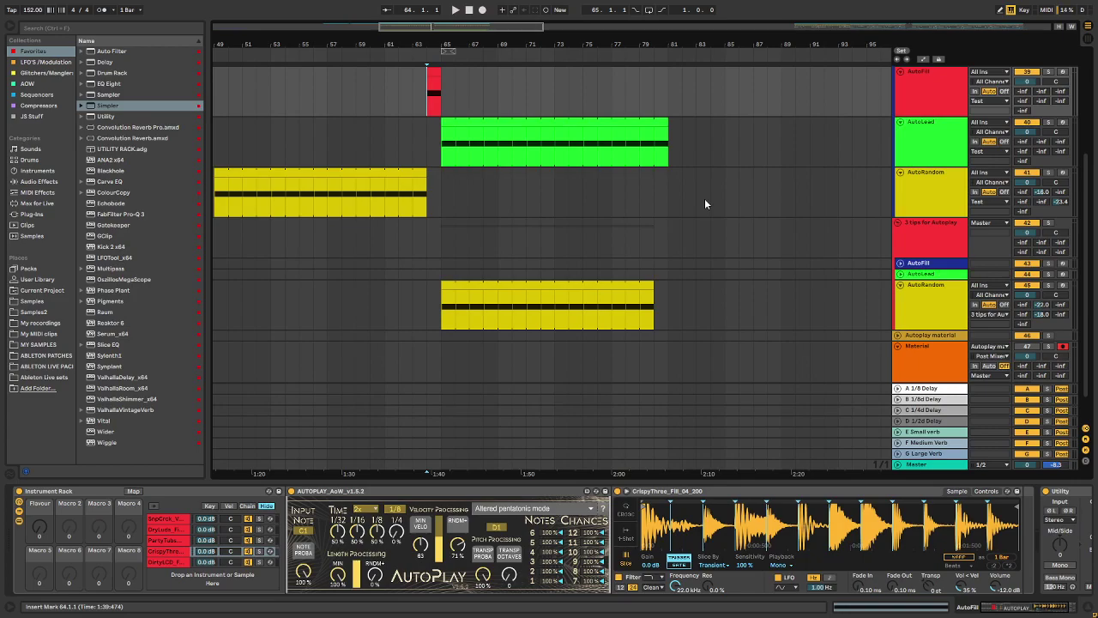
left_click(920, 144)
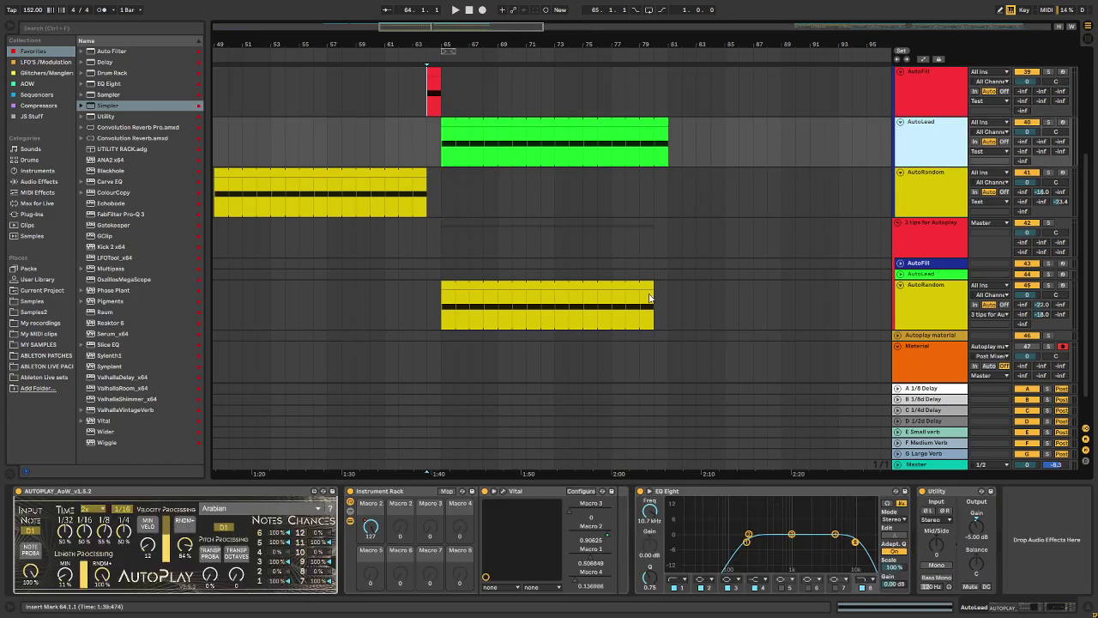
left_click(503, 492)
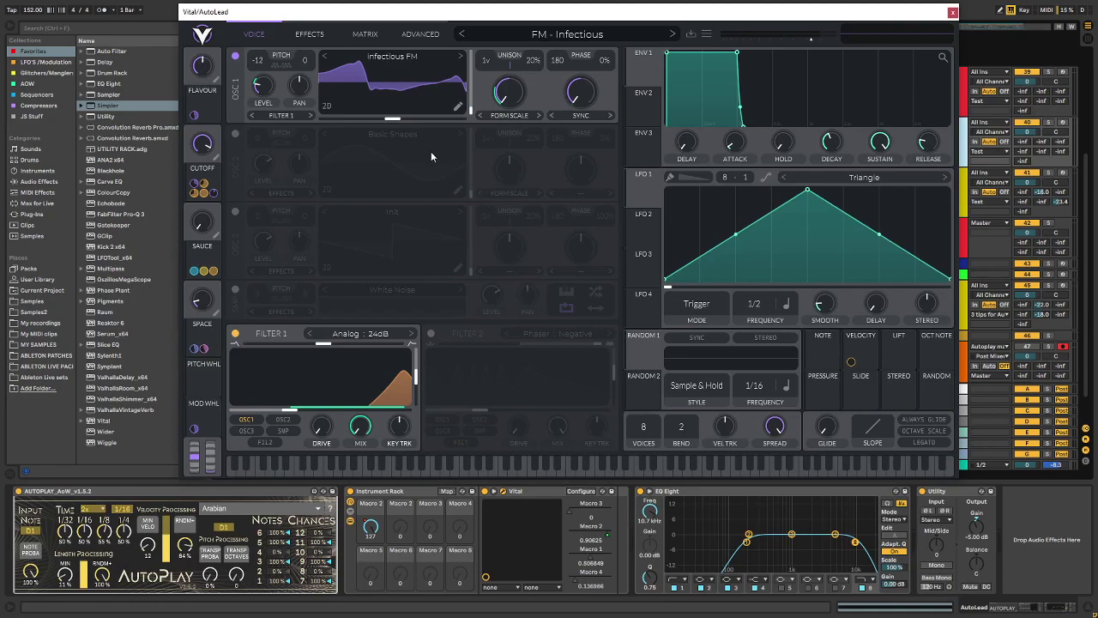
left_click(953, 12)
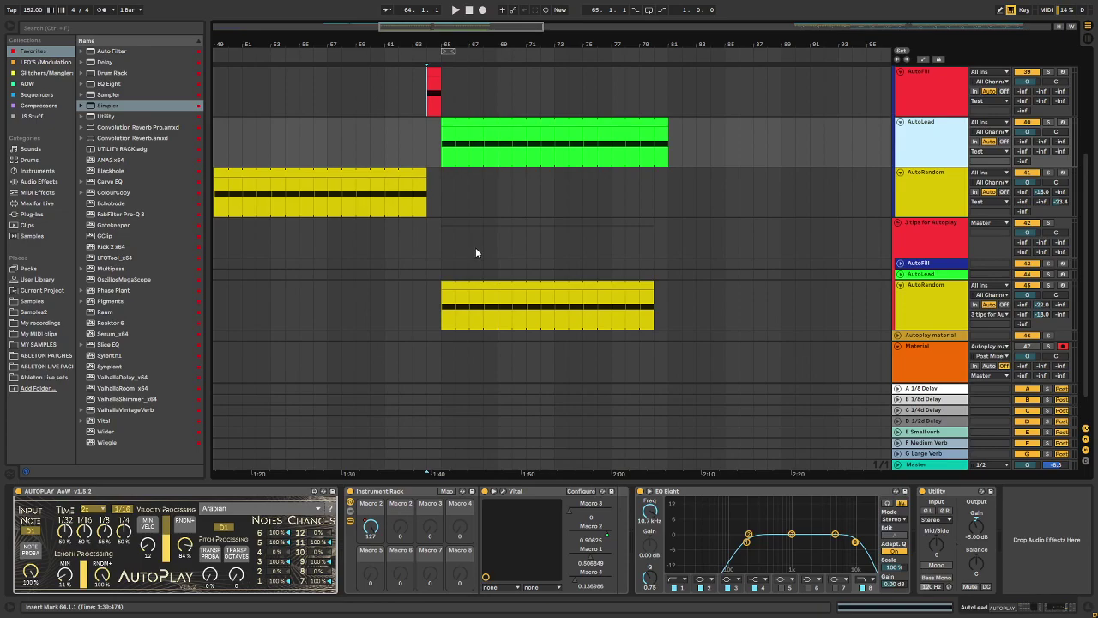